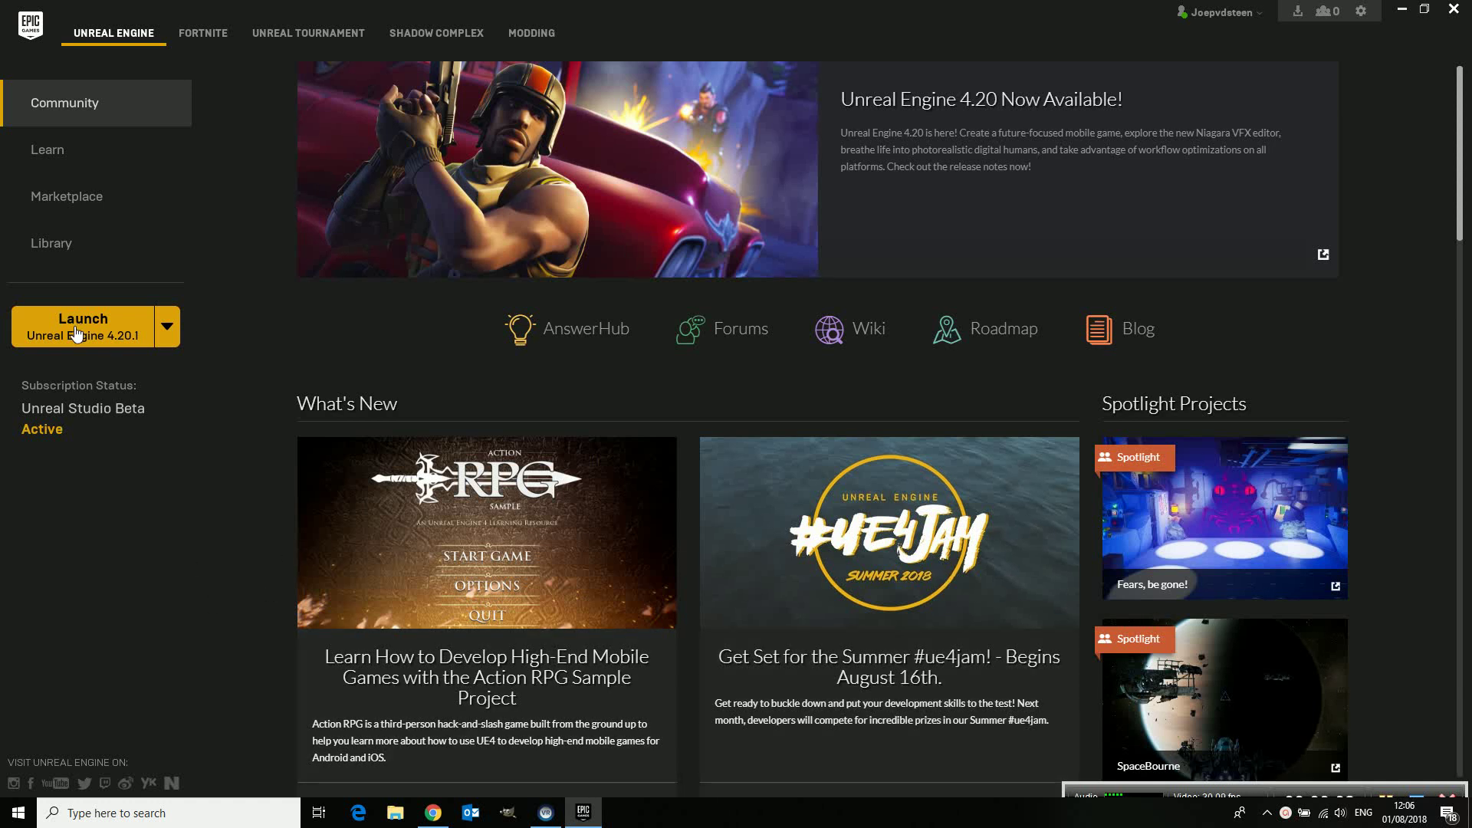
Step: Launch Unreal Engine 4.20.1 from the Epic Games Launcher
click(77, 333)
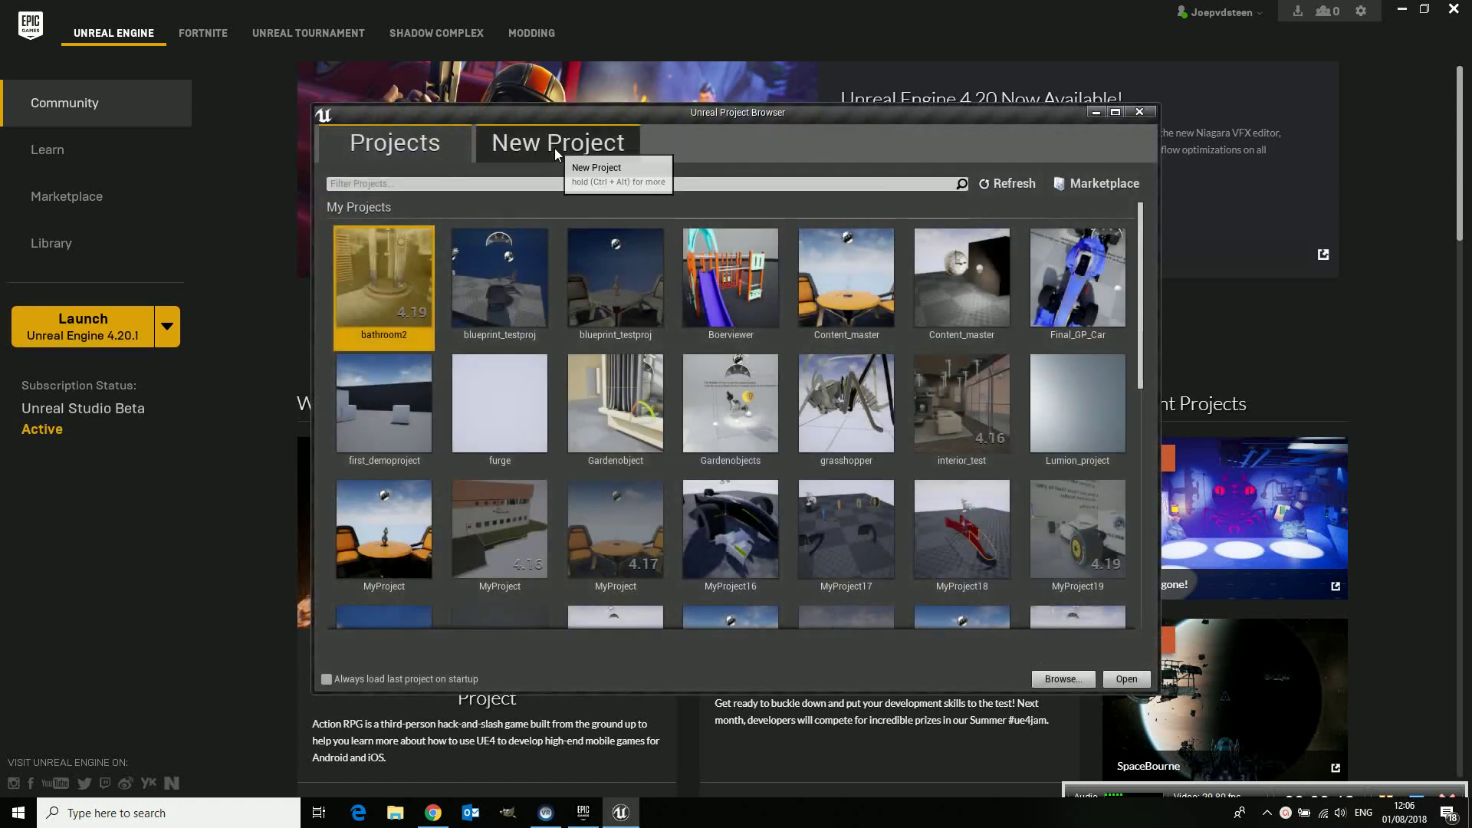
Step: Create a new Unreal Studio Product Viewer template project named 'prod'
click(557, 149)
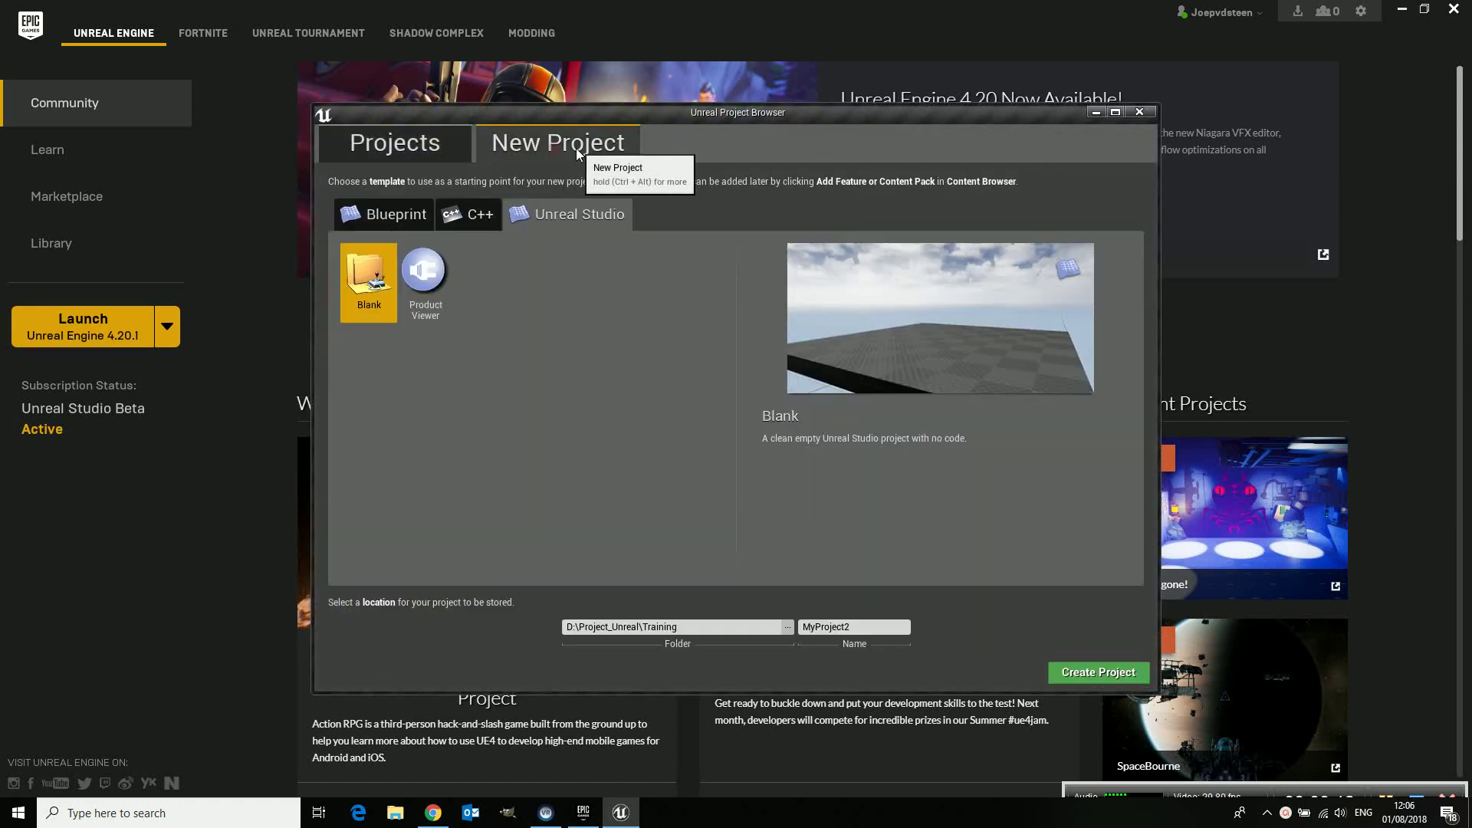
click(437, 282)
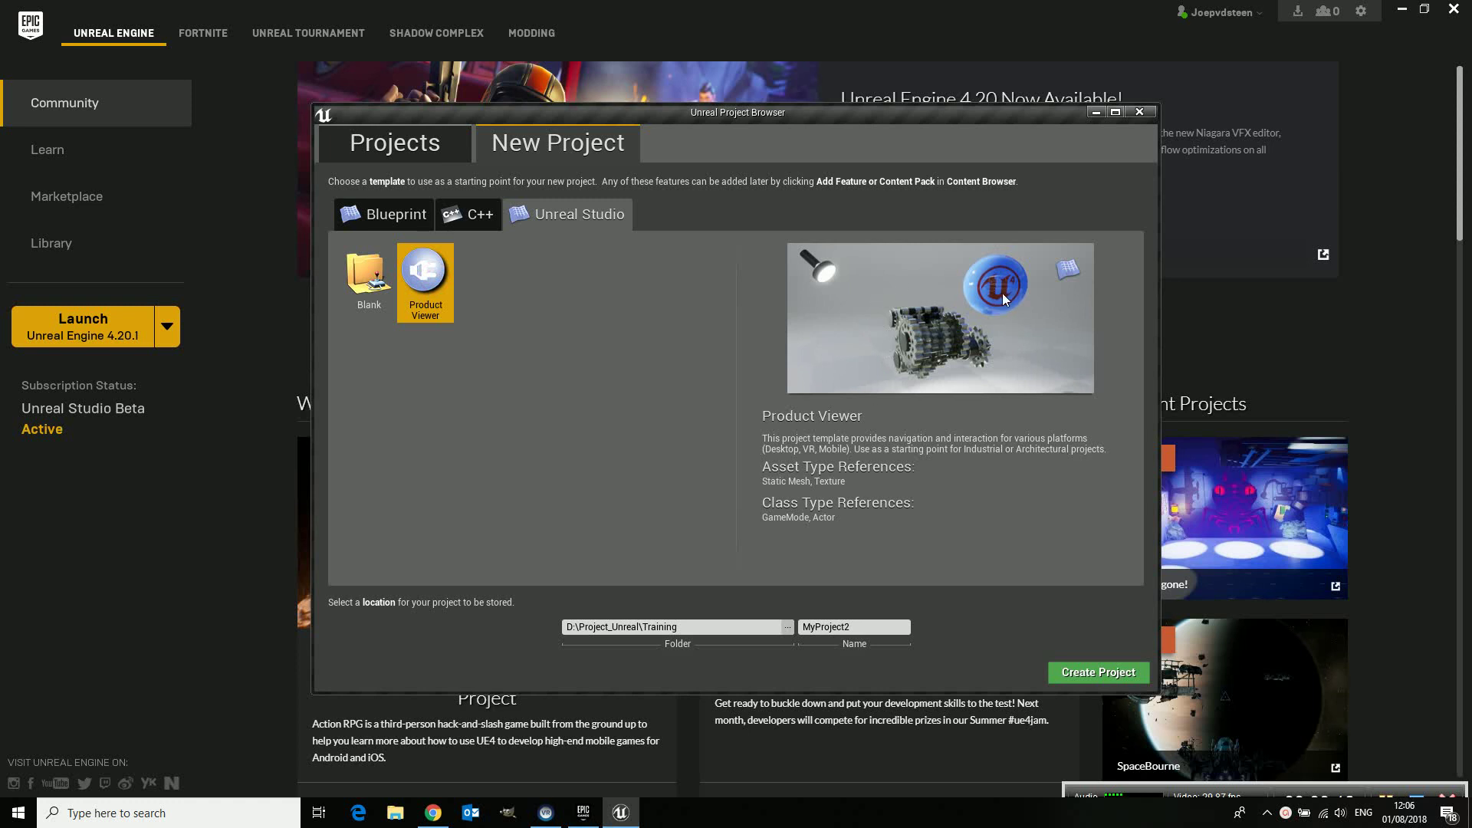
click(867, 629)
text(productviewer_sample)
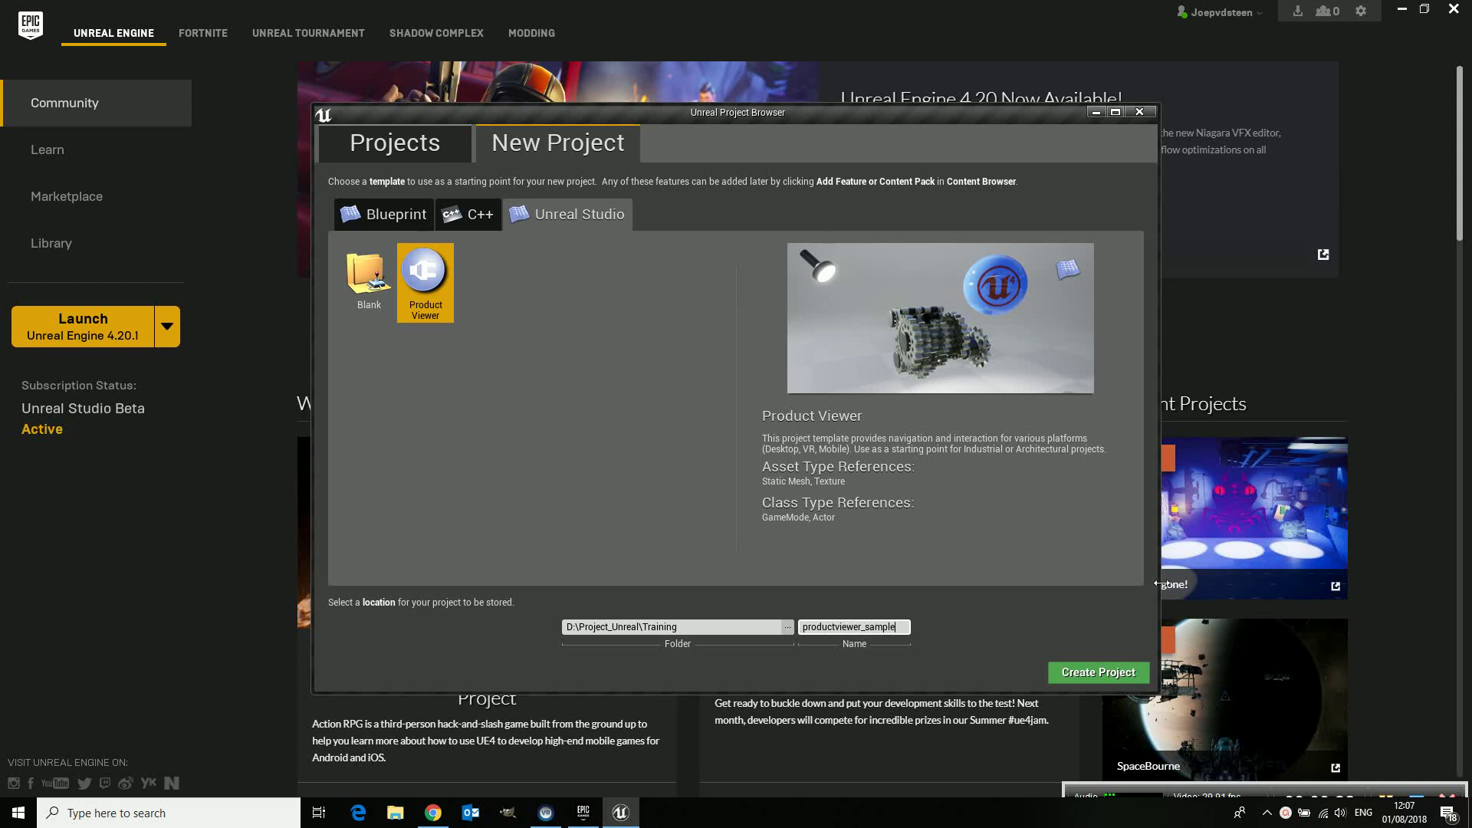
click(1097, 673)
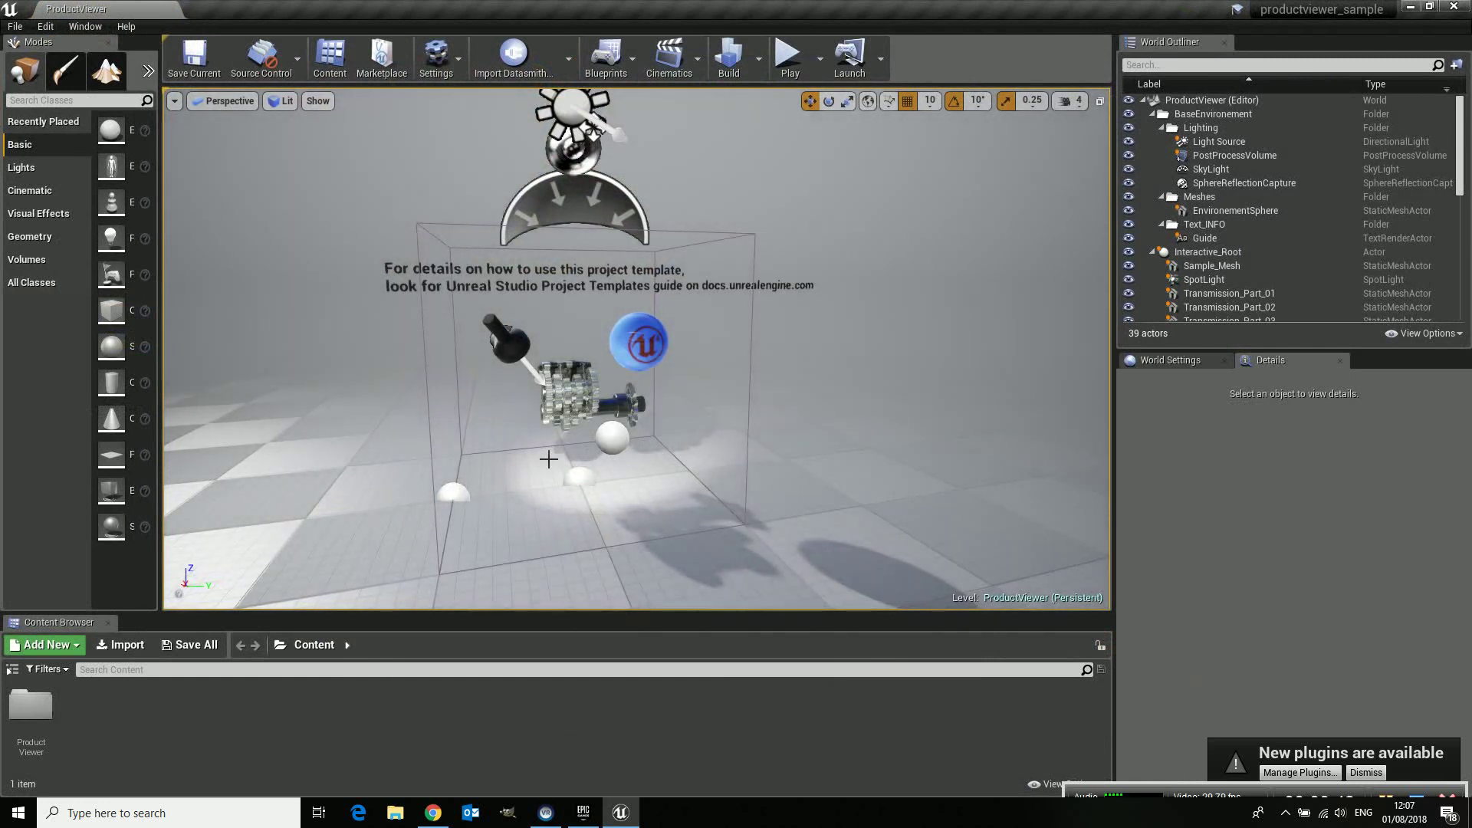
Step: Zoom and pan the viewport around the transmission and blue ball sample scene
scroll(552, 454, up, 5)
scroll(665, 360, down, 3)
scroll(664, 361, up, 1)
middle_drag(664, 360, 598, 371)
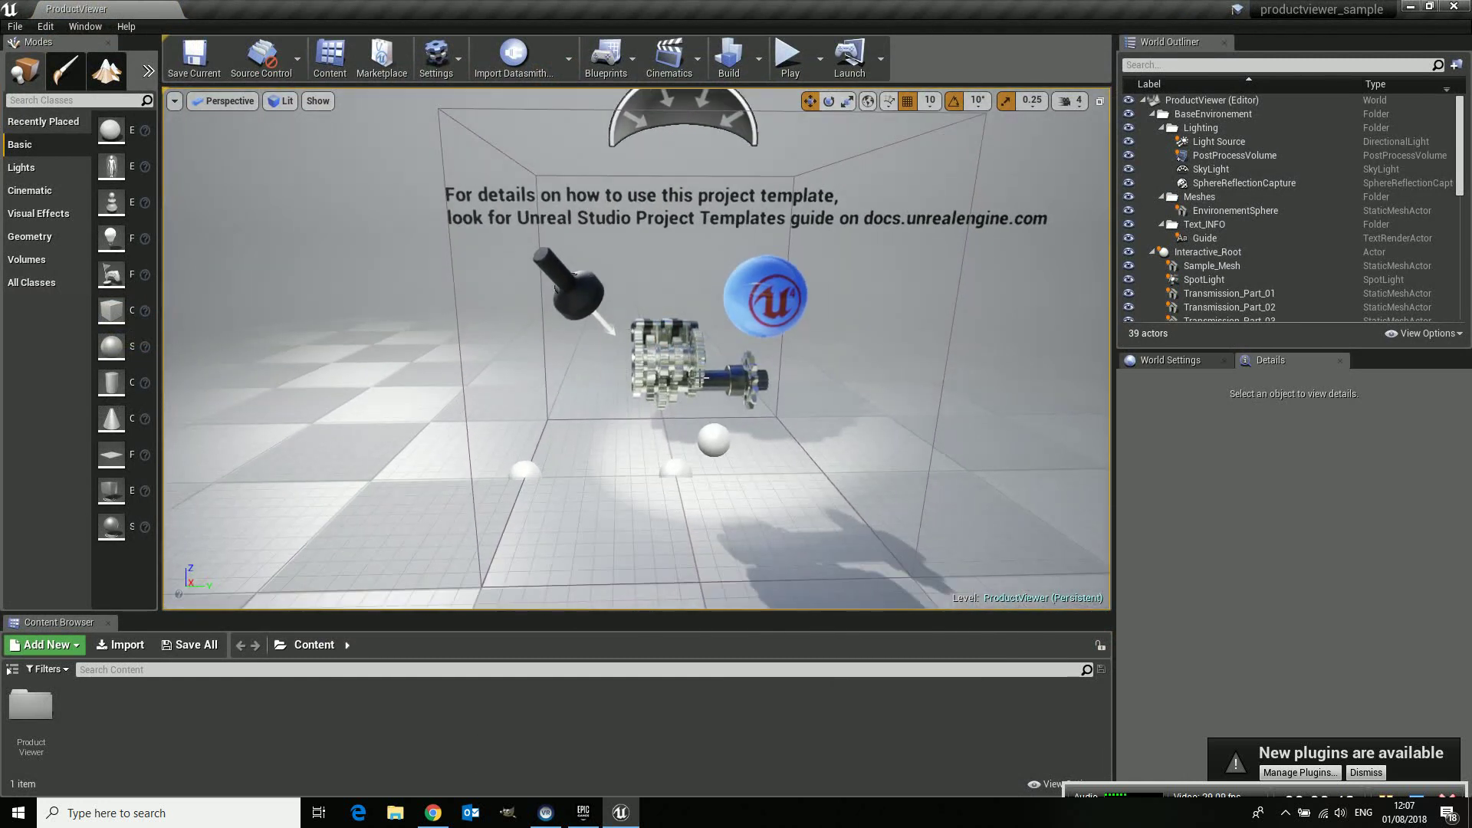
Step: Play the level in the editor, start the Product Viewer, and orbit around the transmission
click(789, 60)
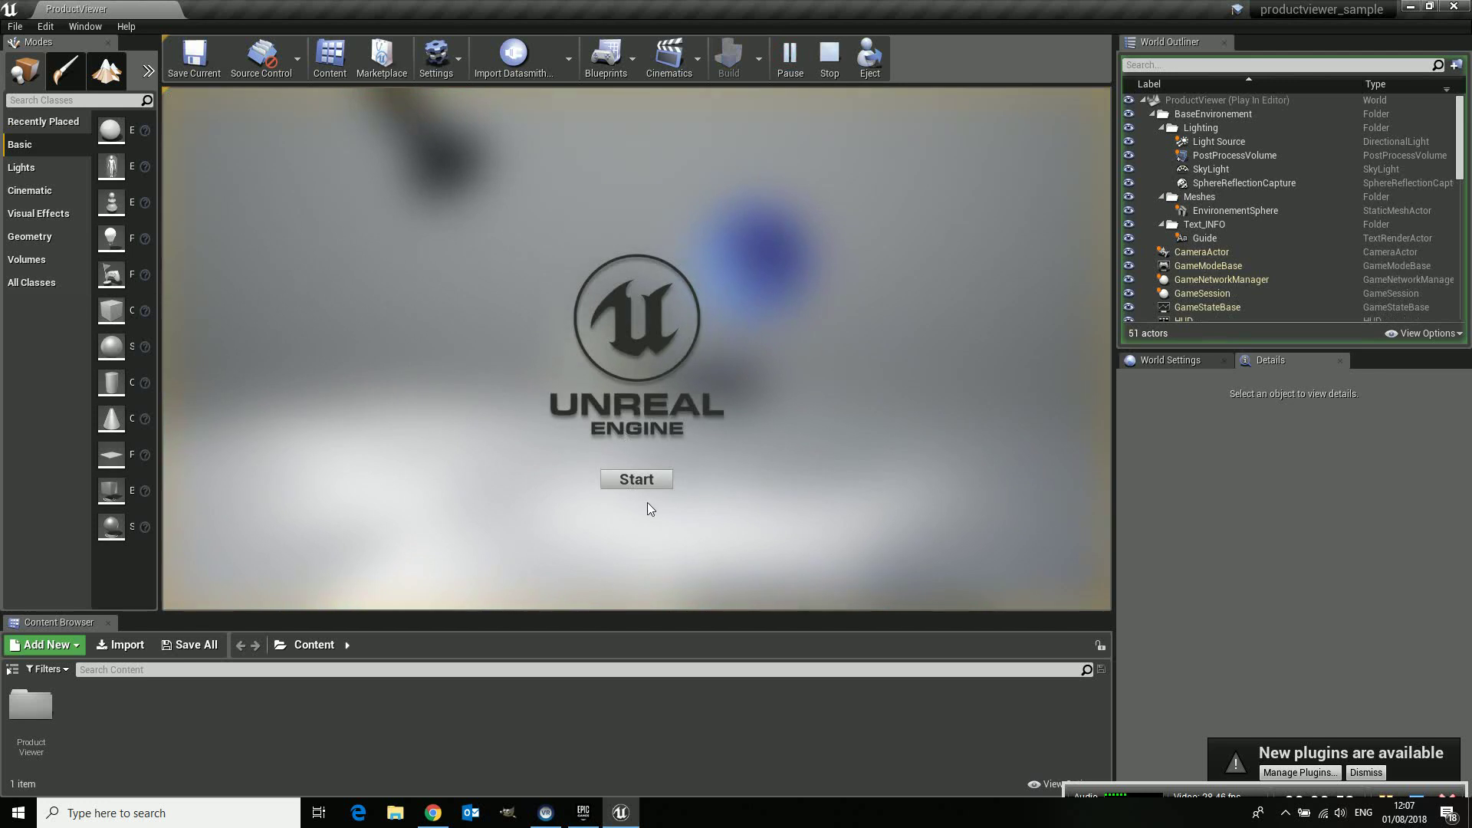
click(646, 481)
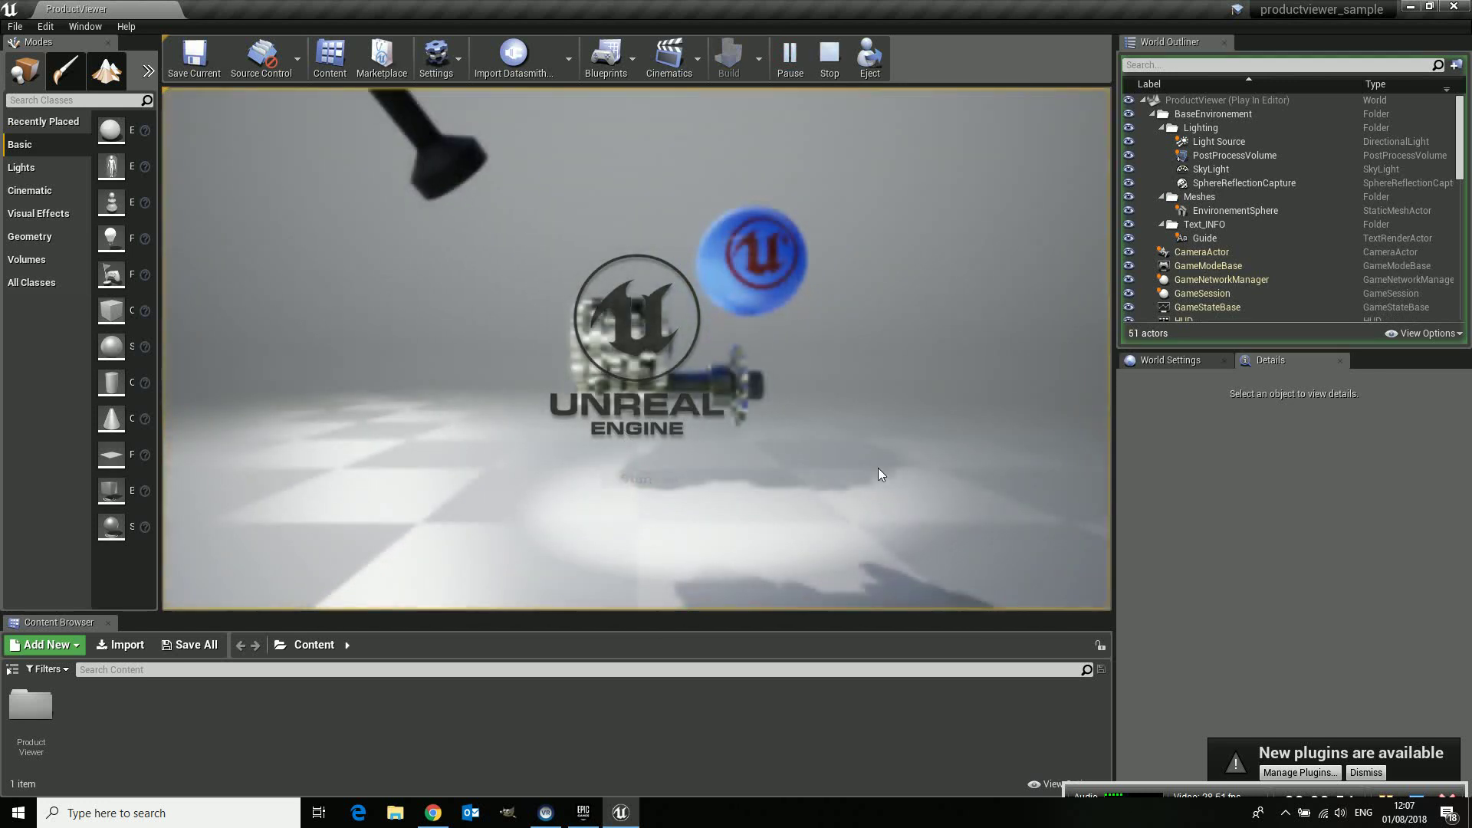
mouse_move(743, 408)
mouse_down()
mouse_move(584, 443)
mouse_move(743, 394)
mouse_move(729, 441)
mouse_move(756, 417)
mouse_up()
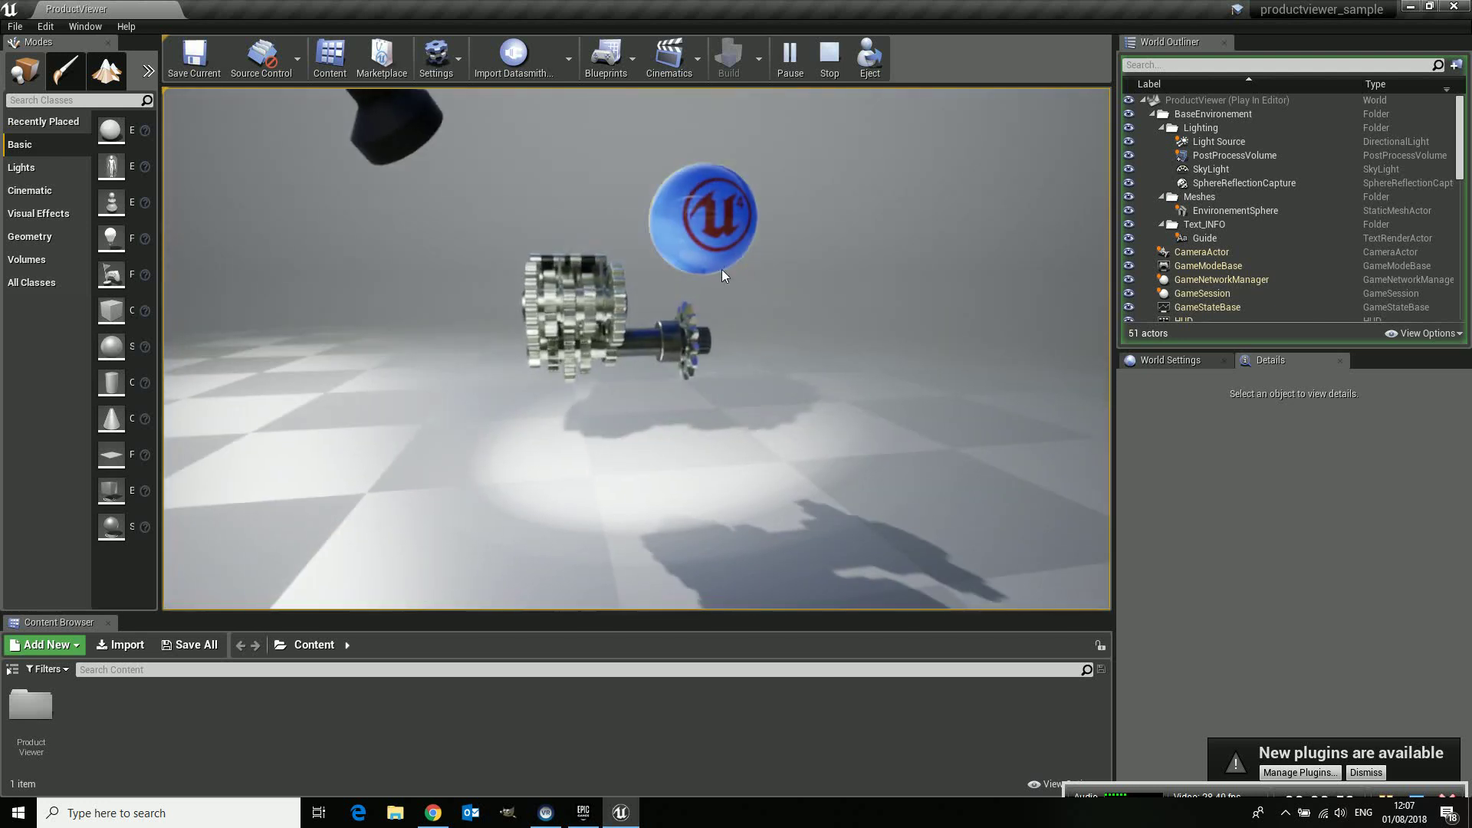
scroll(695, 228, up, 3)
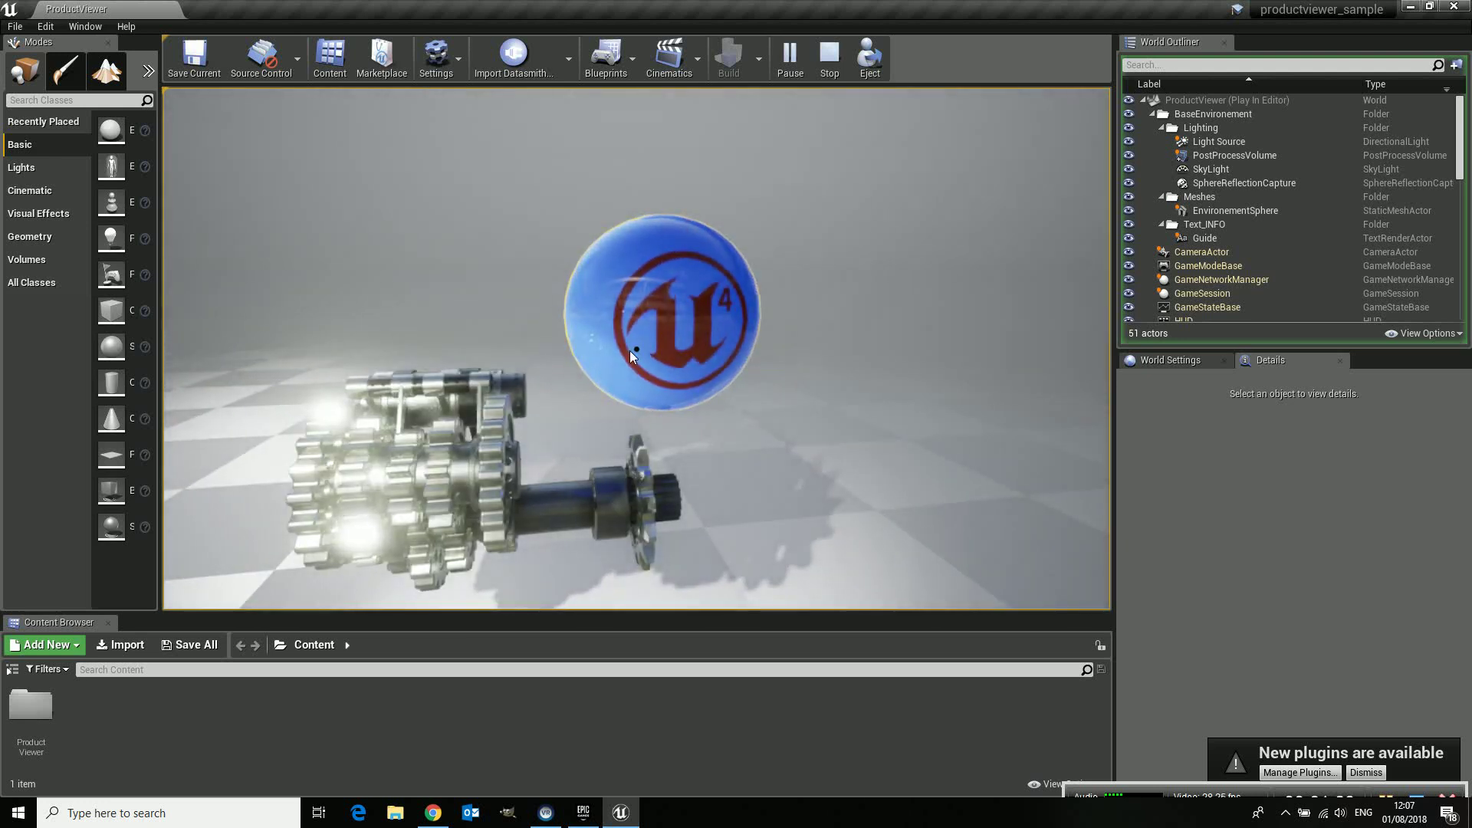
mouse_move(632, 350)
mouse_down()
mouse_move(411, 356)
mouse_move(562, 371)
mouse_move(660, 361)
mouse_up()
Step: Pull two gears off the shaft, then snap the parts back together
drag(503, 475, 763, 422)
drag(611, 504, 730, 451)
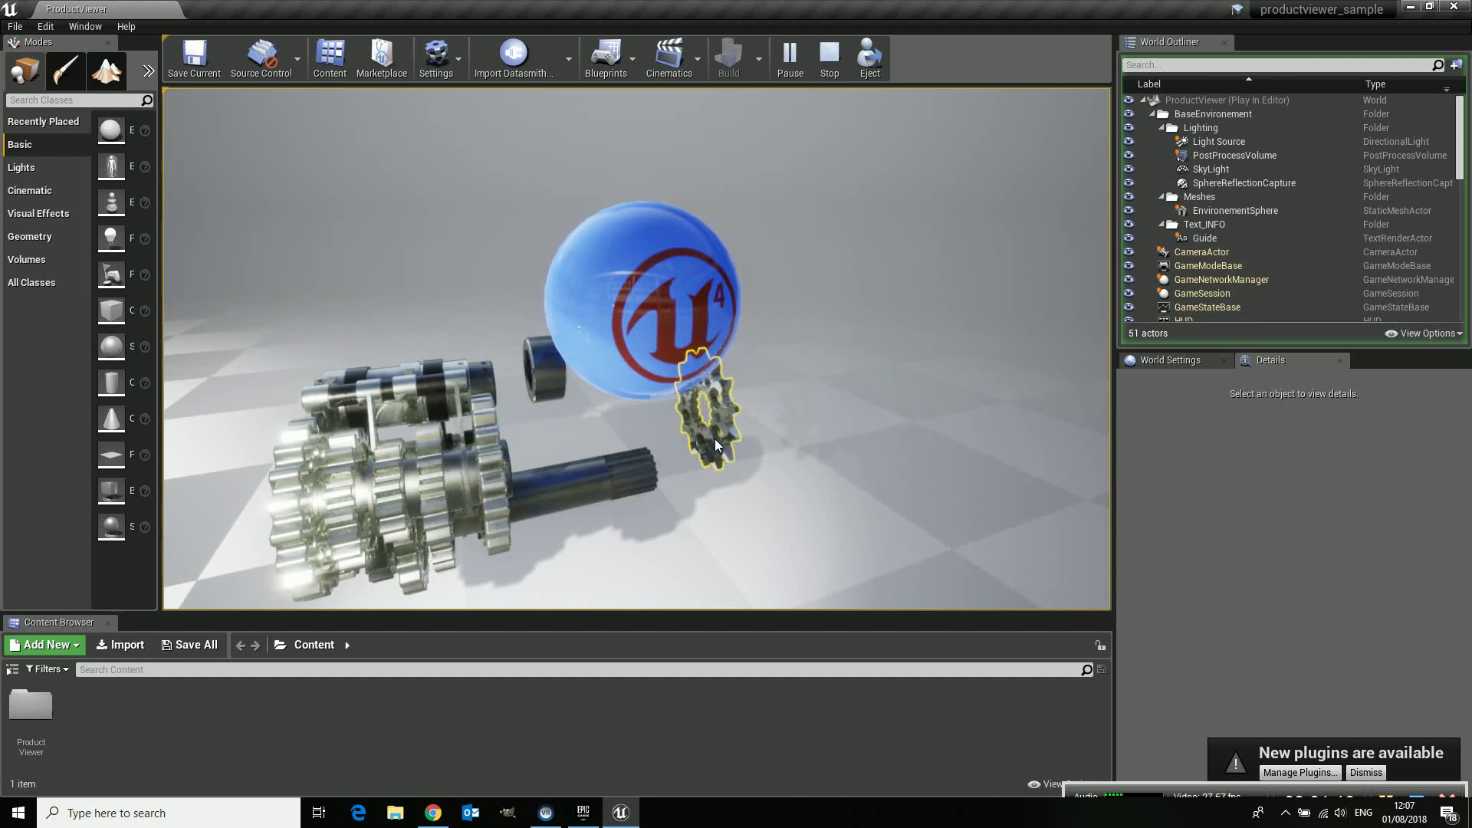
click(715, 439)
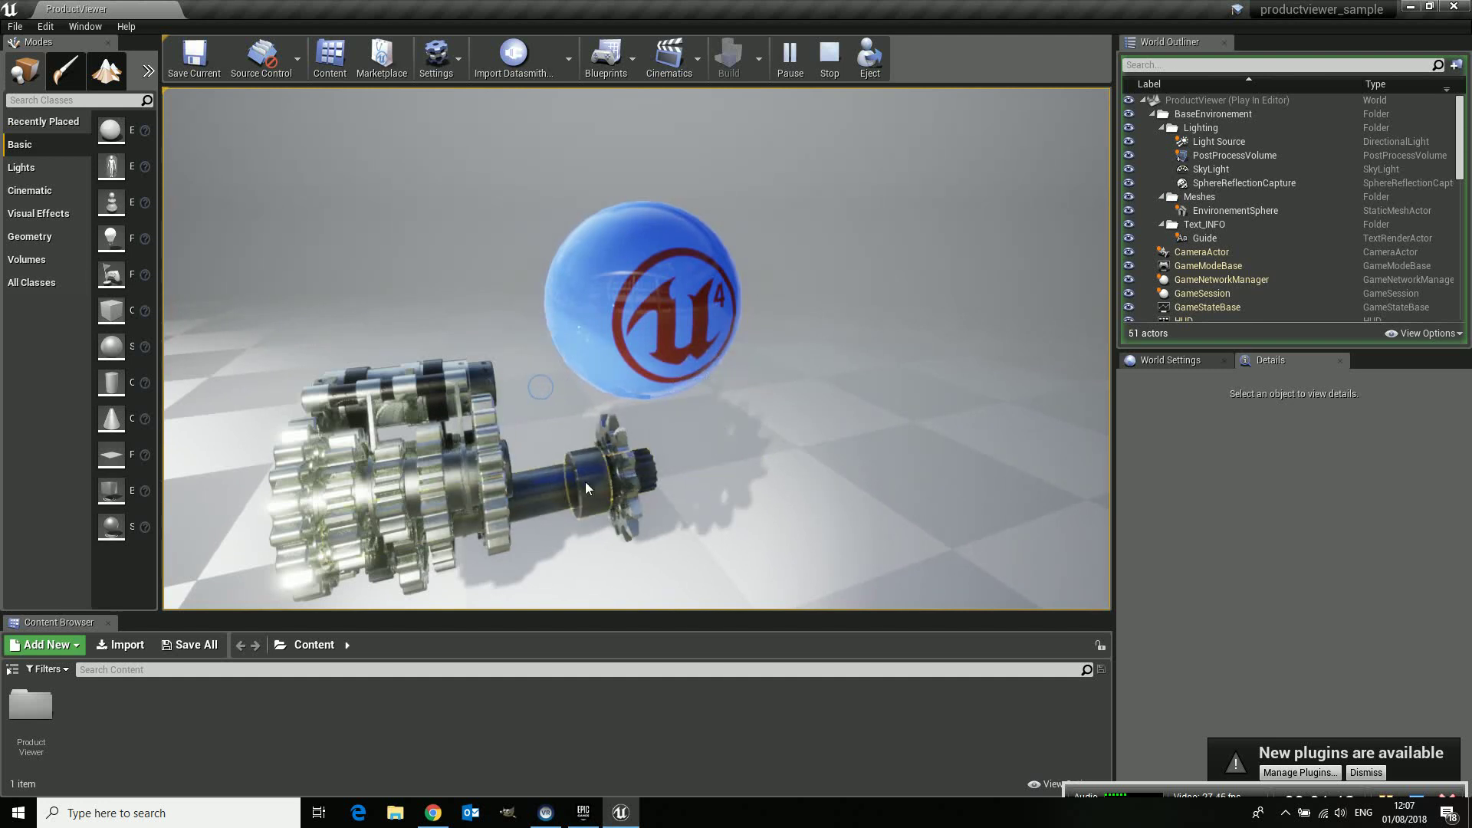
scroll(542, 494, up, 3)
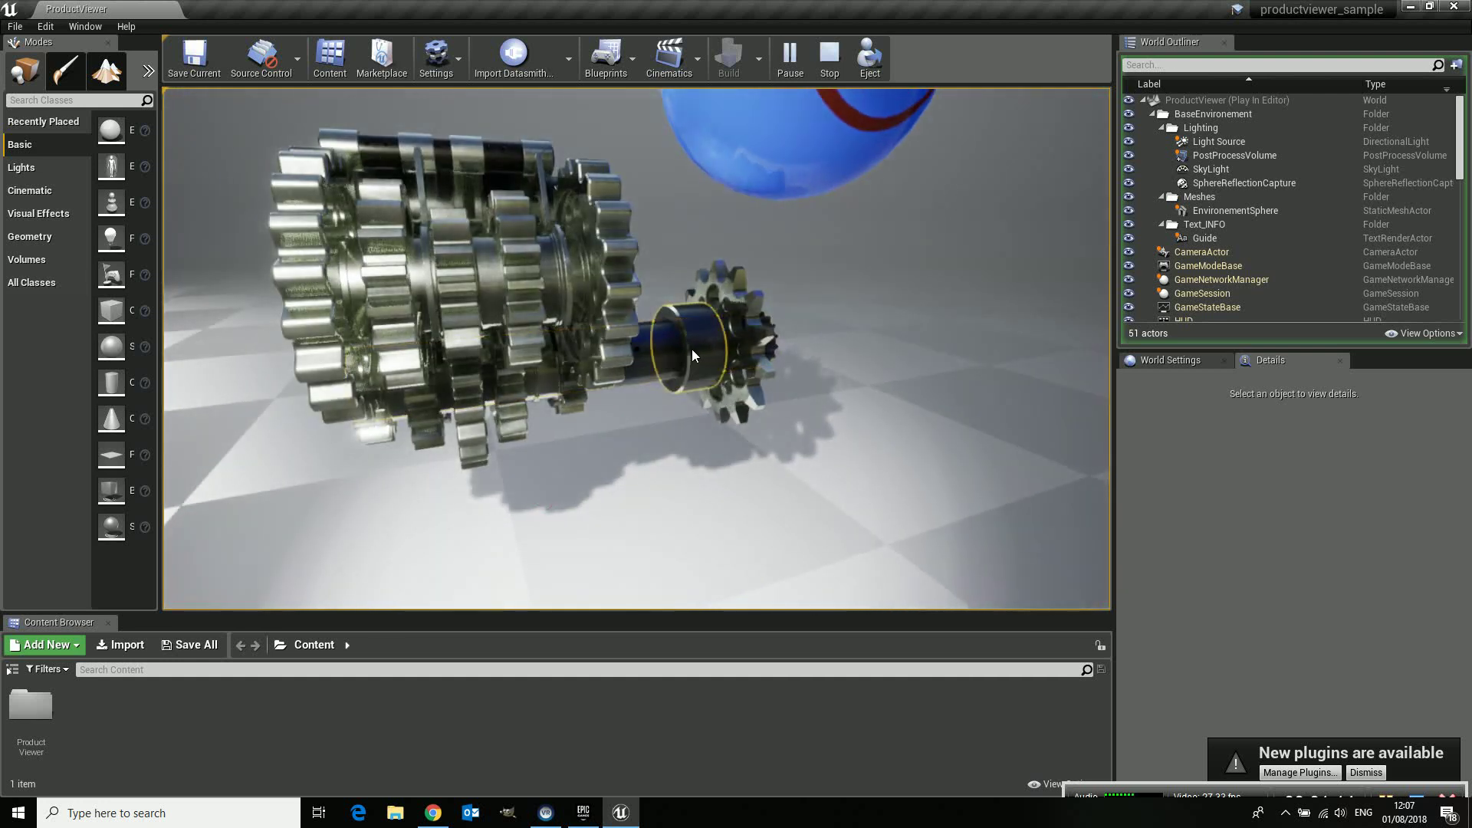
Step: Slide the black bushing along the shaft and make the long shaft render as X-ray
click(693, 362)
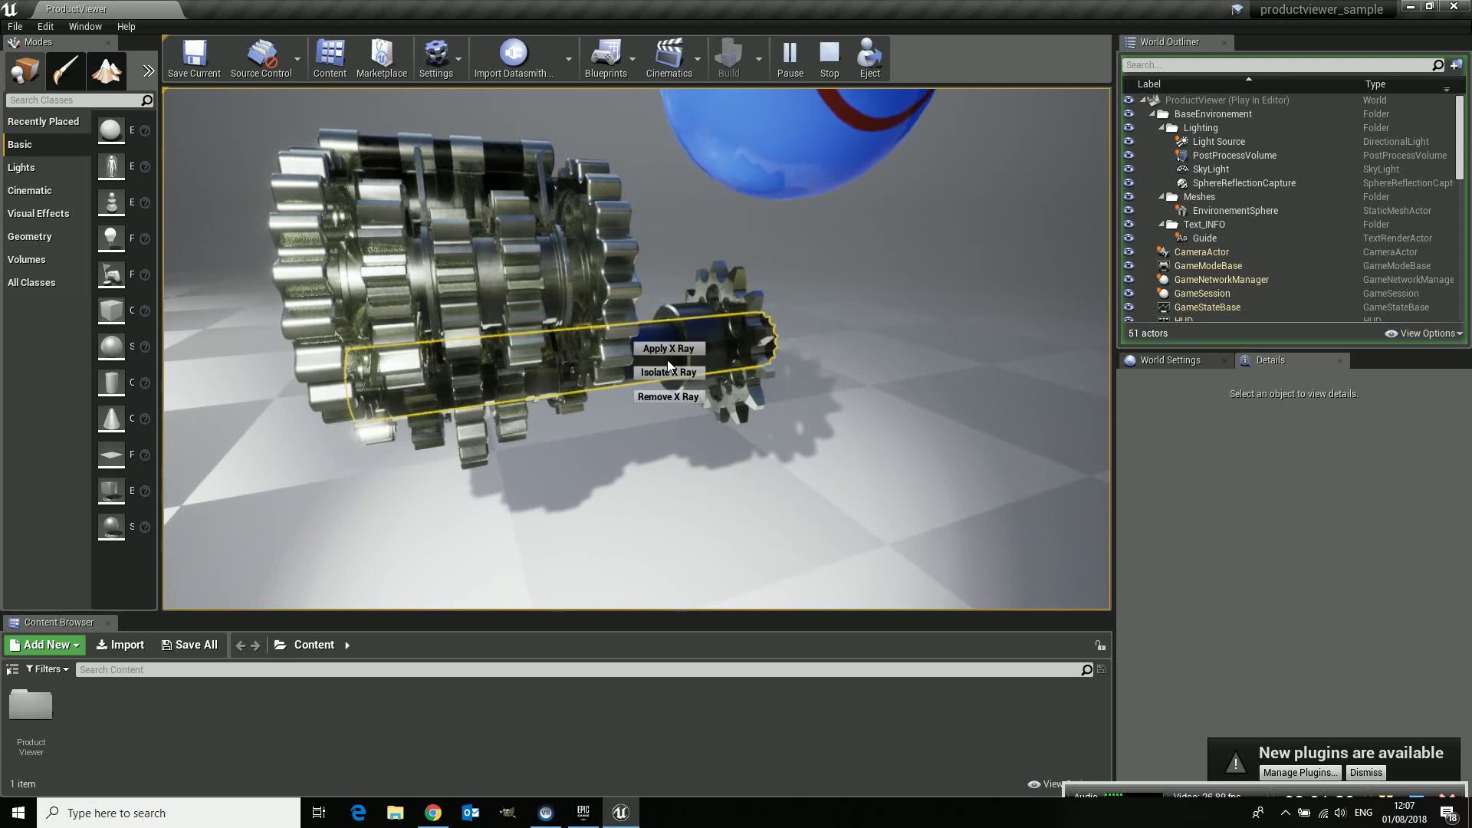
click(666, 349)
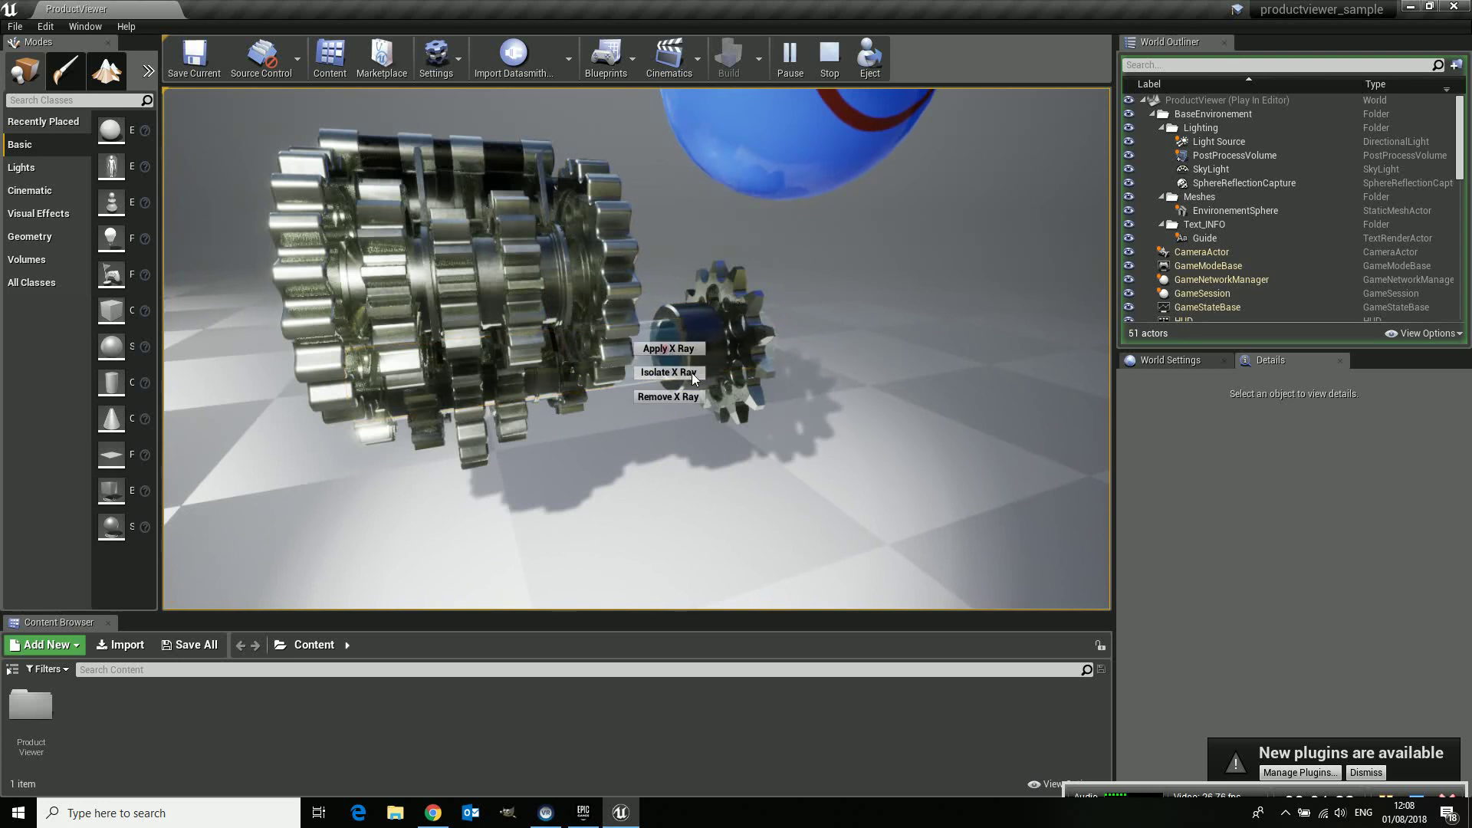
click(713, 371)
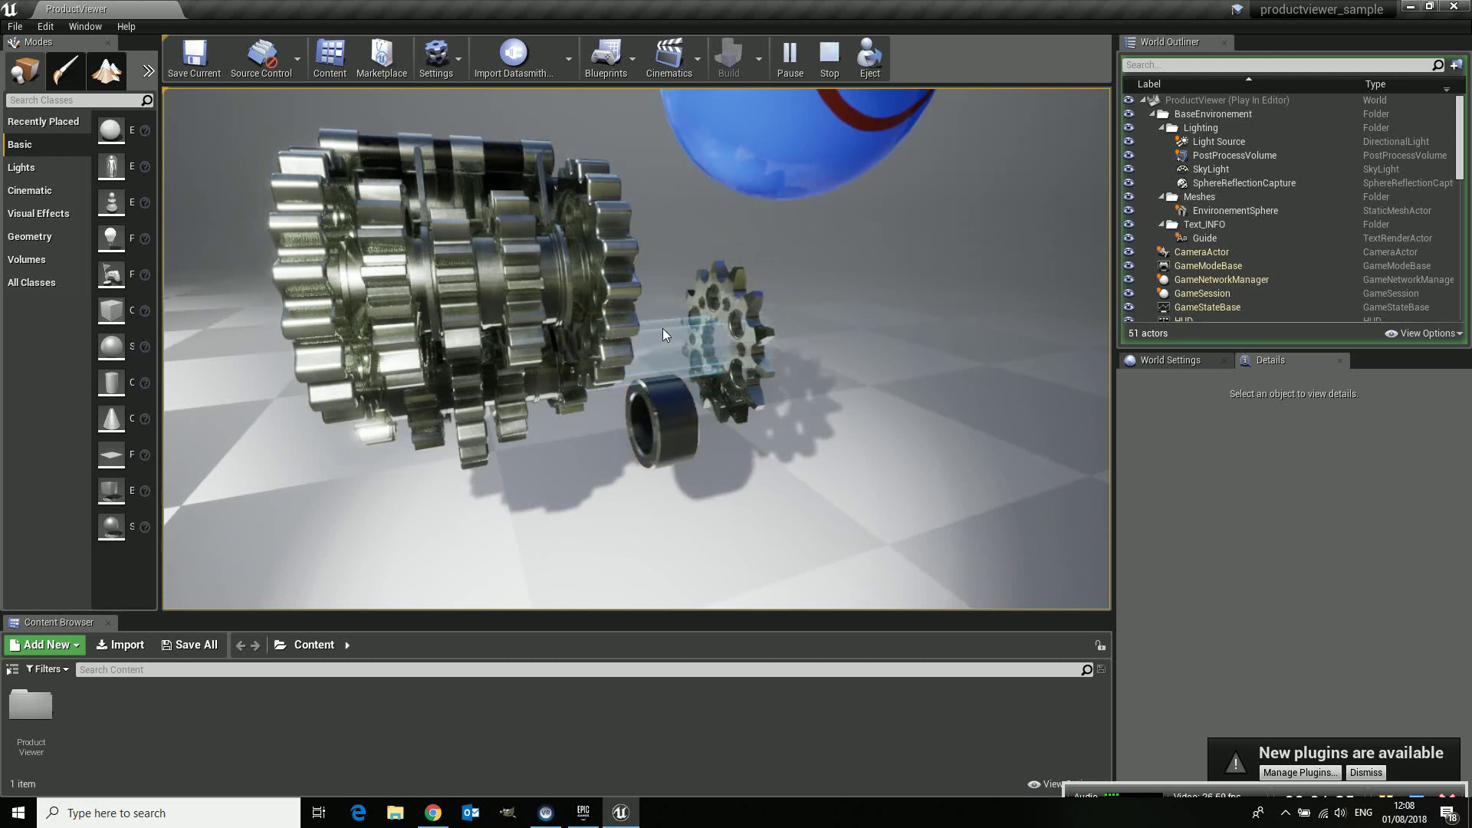
click(679, 419)
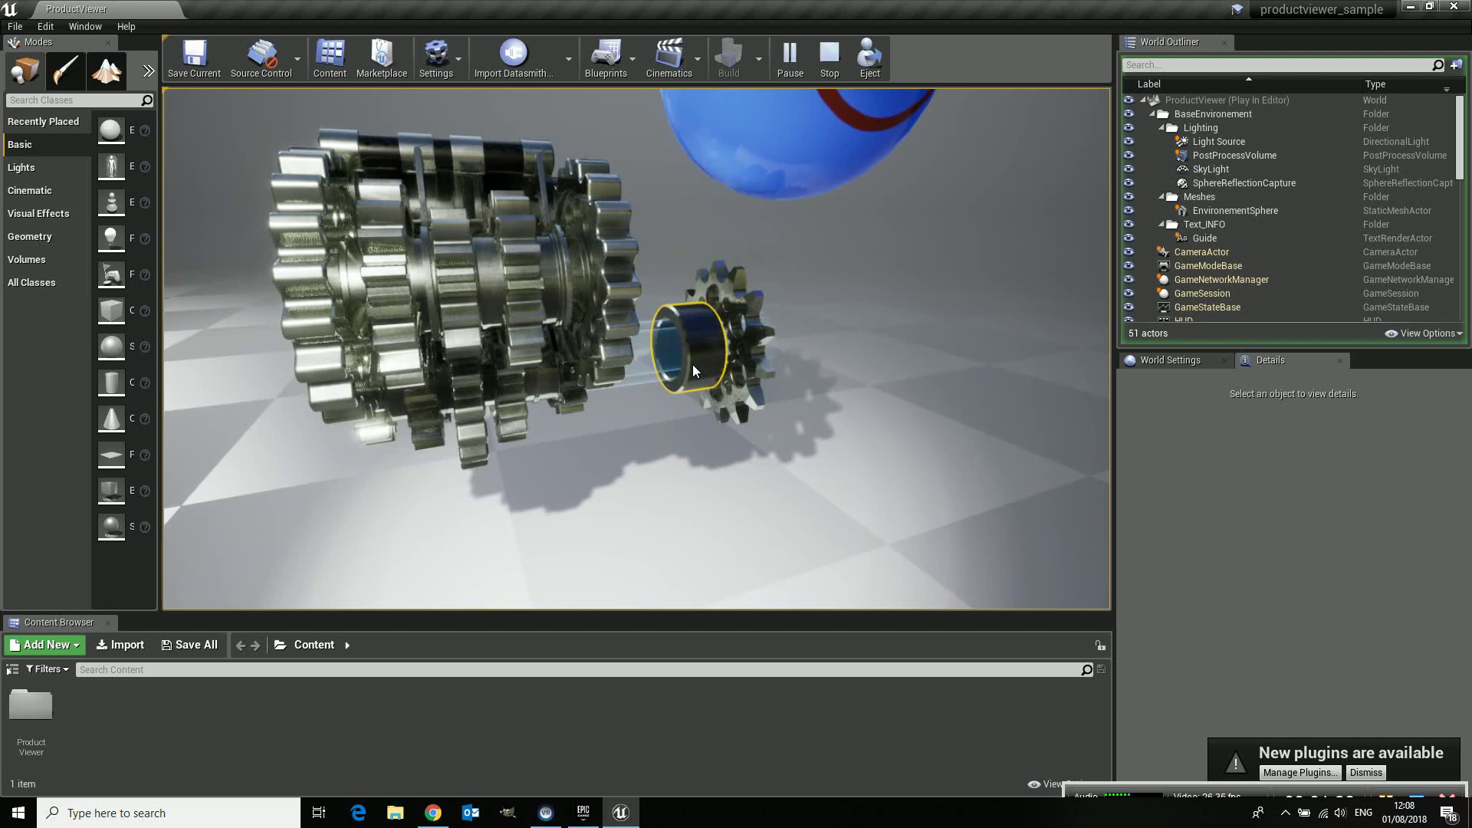
Step: Isolate the bushing with X-ray on everything else, then remove X-ray and stop playing
right_click(692, 365)
click(704, 391)
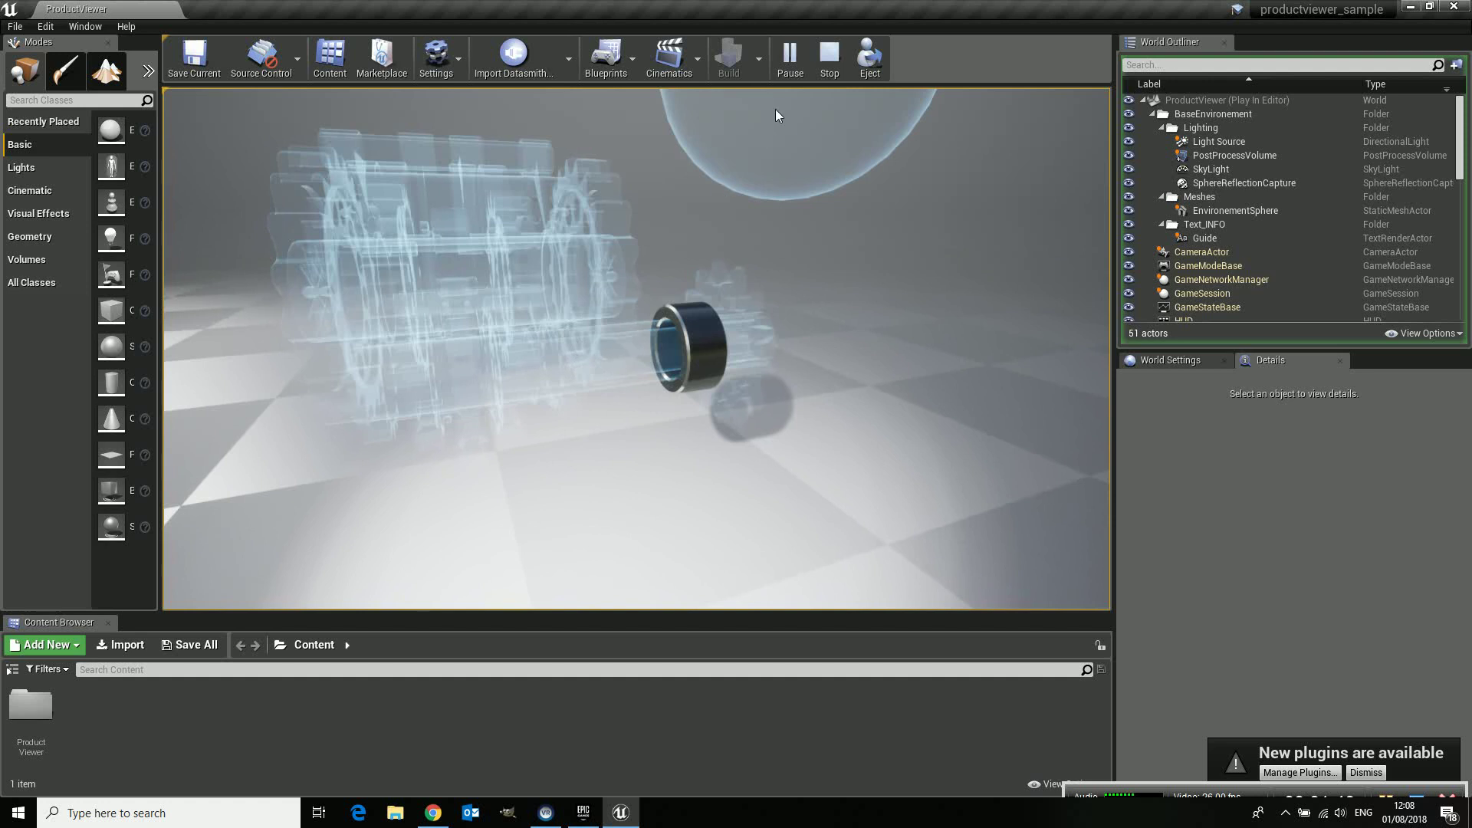
drag(536, 412, 572, 362)
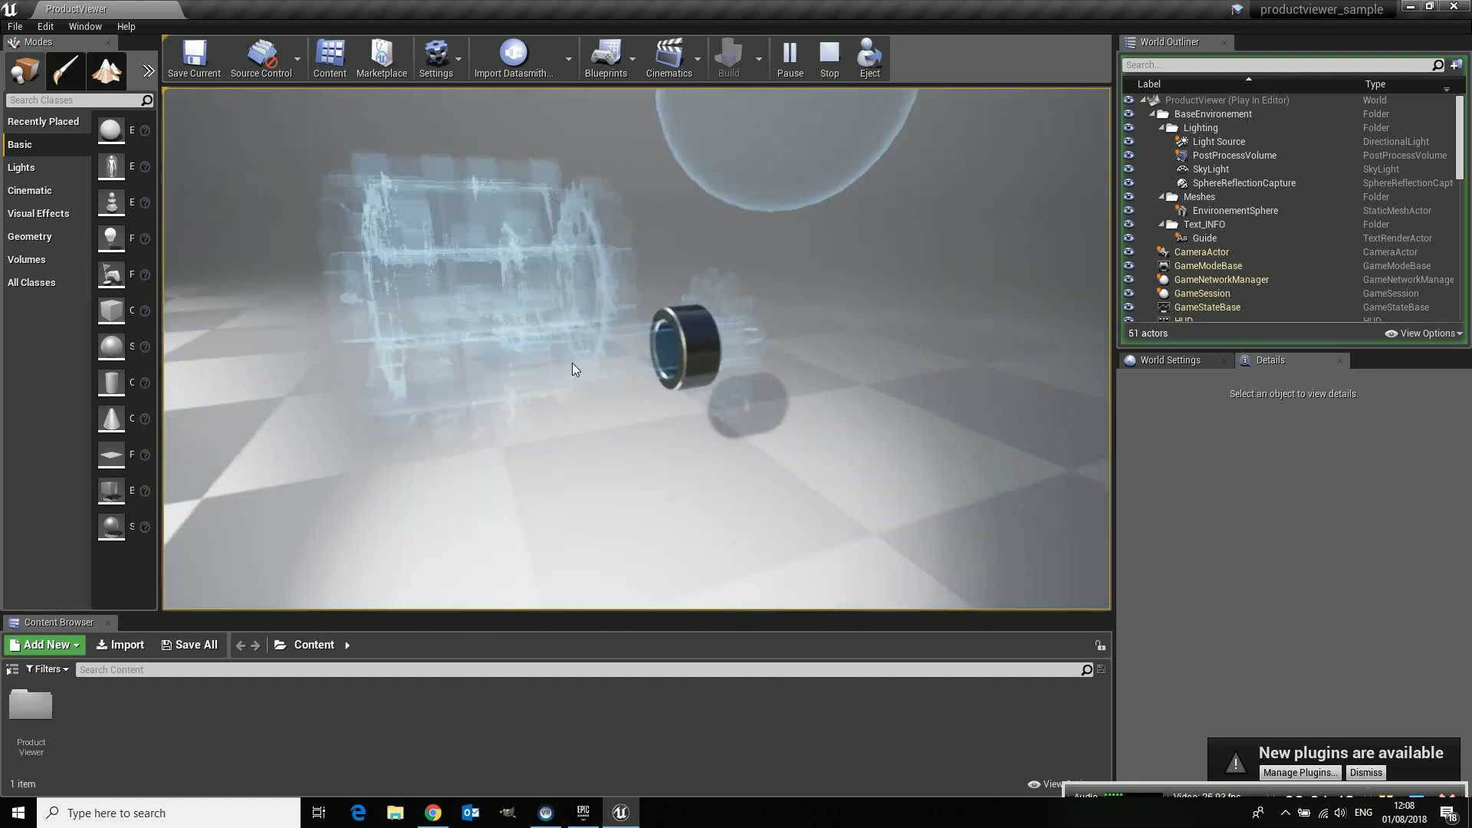
click(736, 388)
click(641, 436)
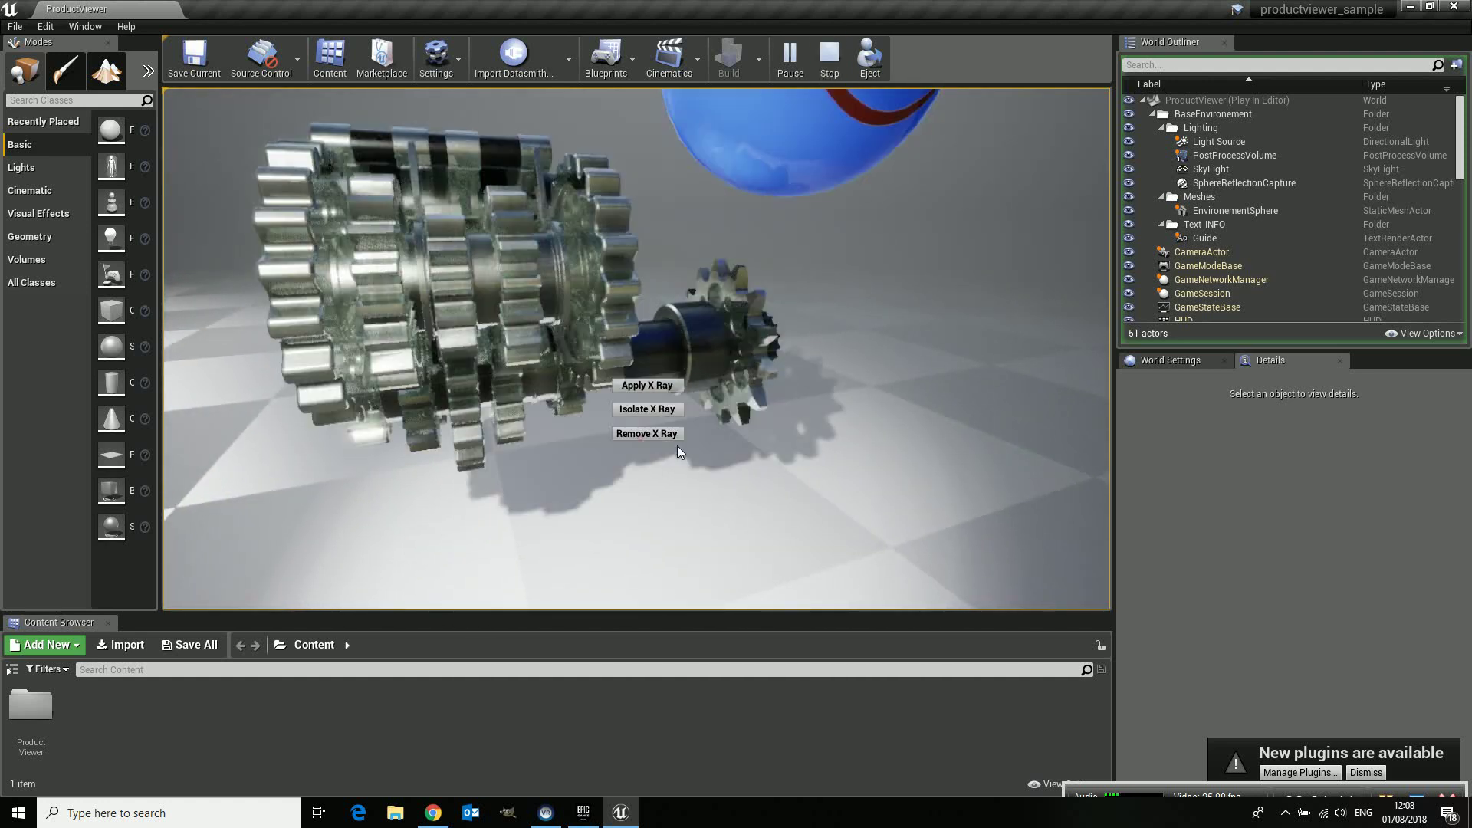
click(826, 65)
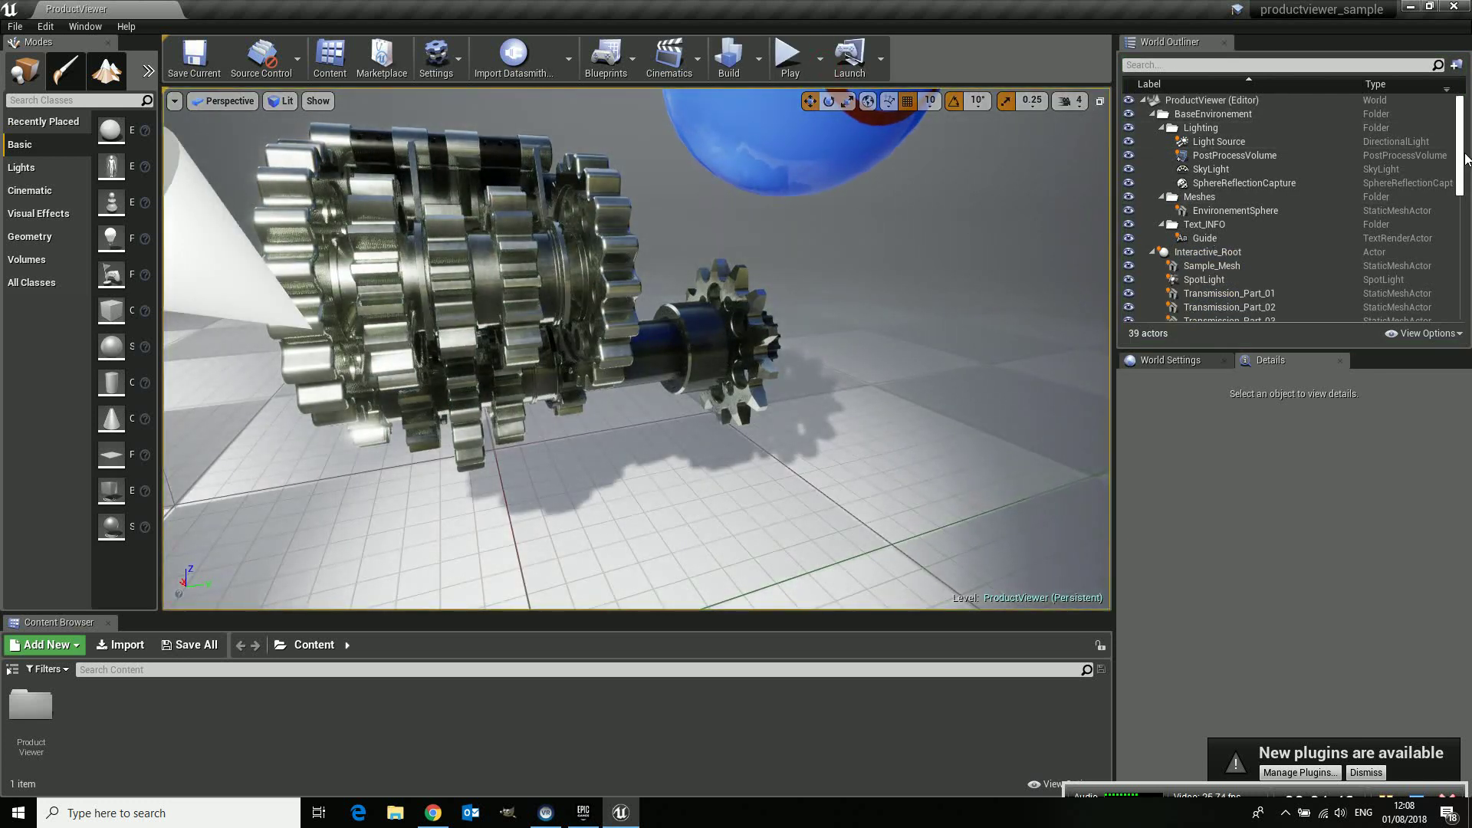
Step: Inspect the Light Source (framed), PostProcessVolume, SkyLight, SphereReflectionCapture and EnvironementSphere actors
click(1206, 140)
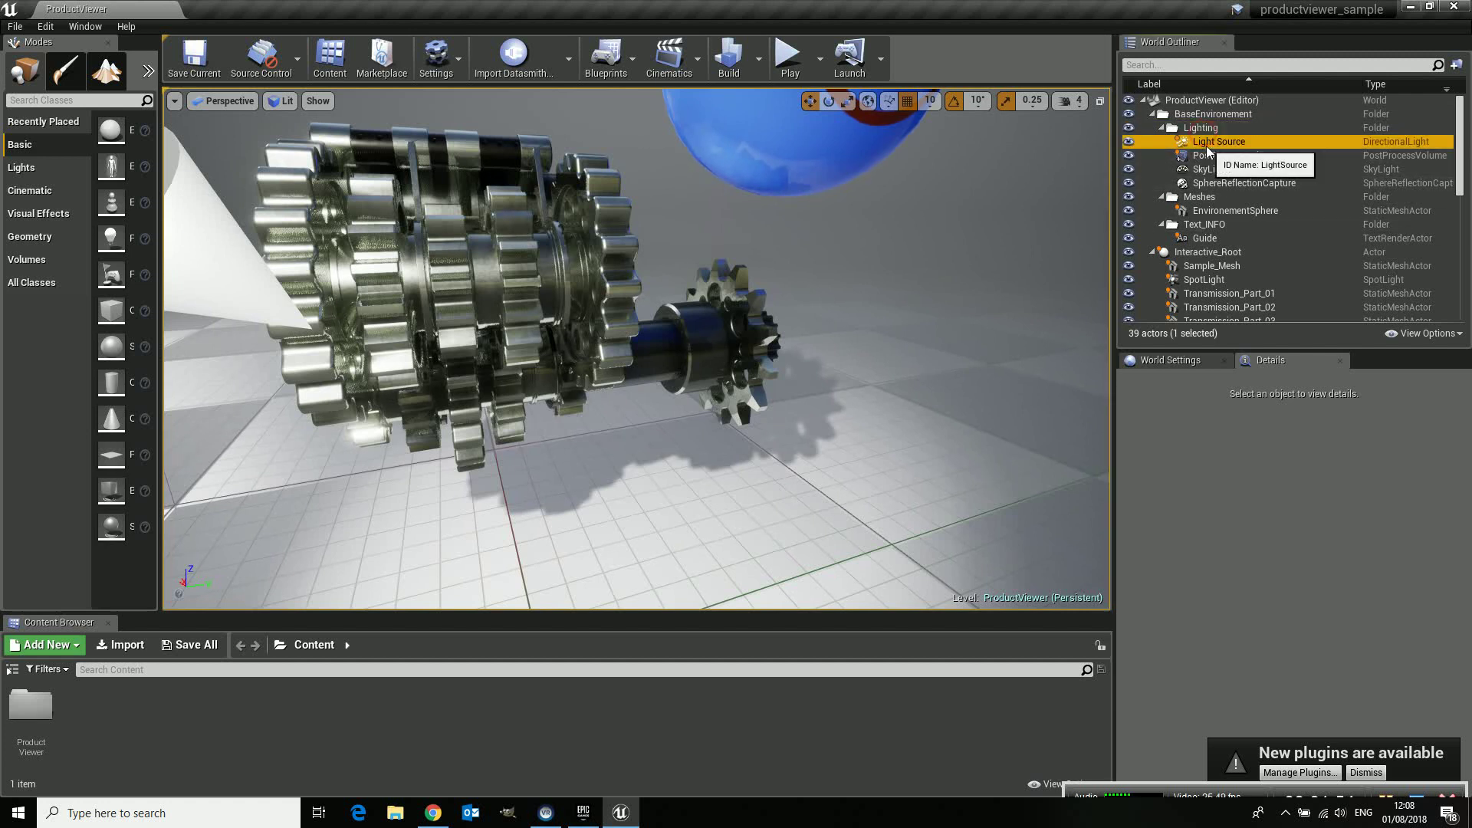
key(f)
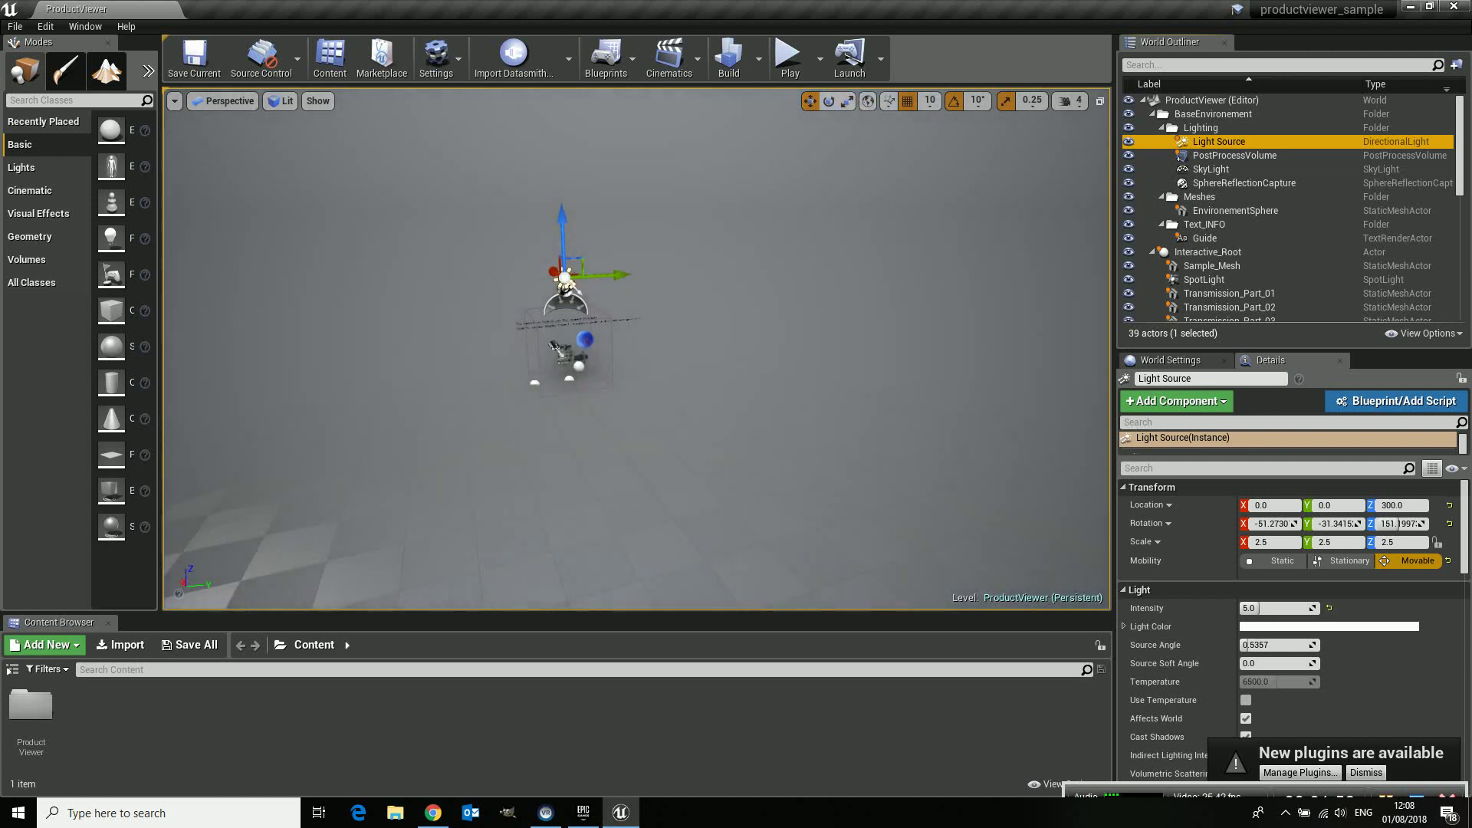
scroll(594, 294, up, 4)
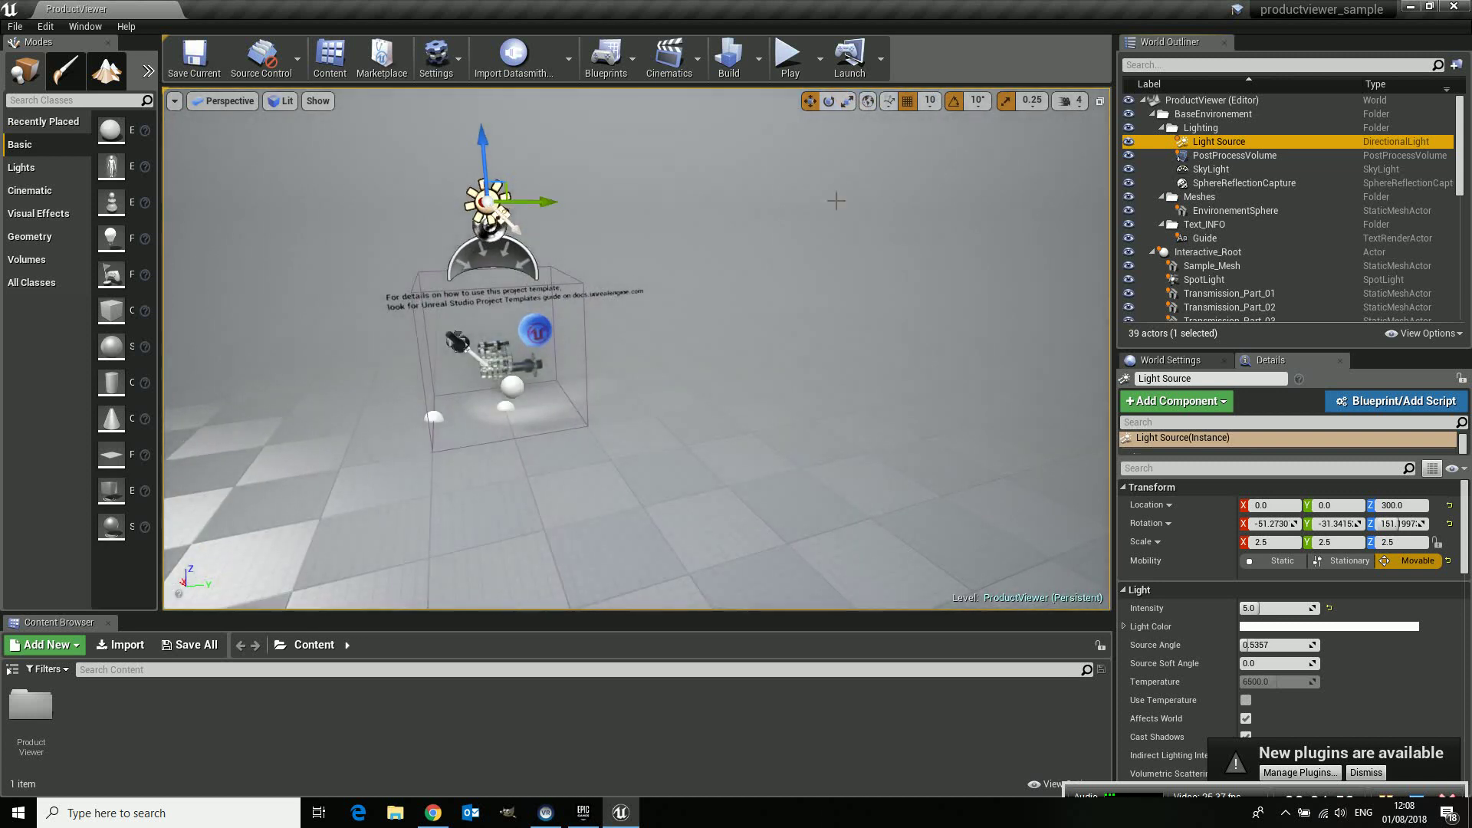
click(1231, 155)
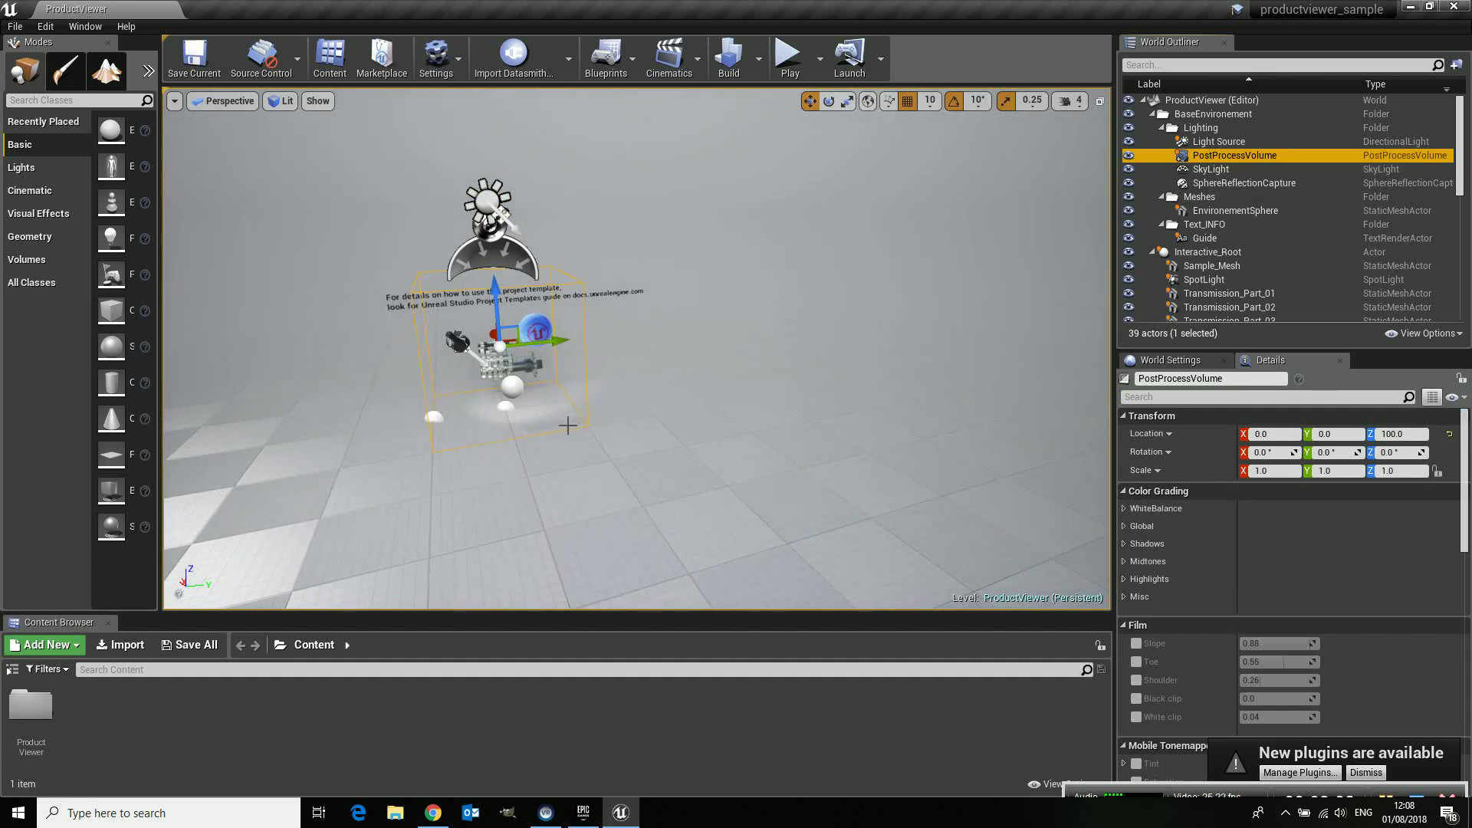
click(1214, 170)
click(1225, 184)
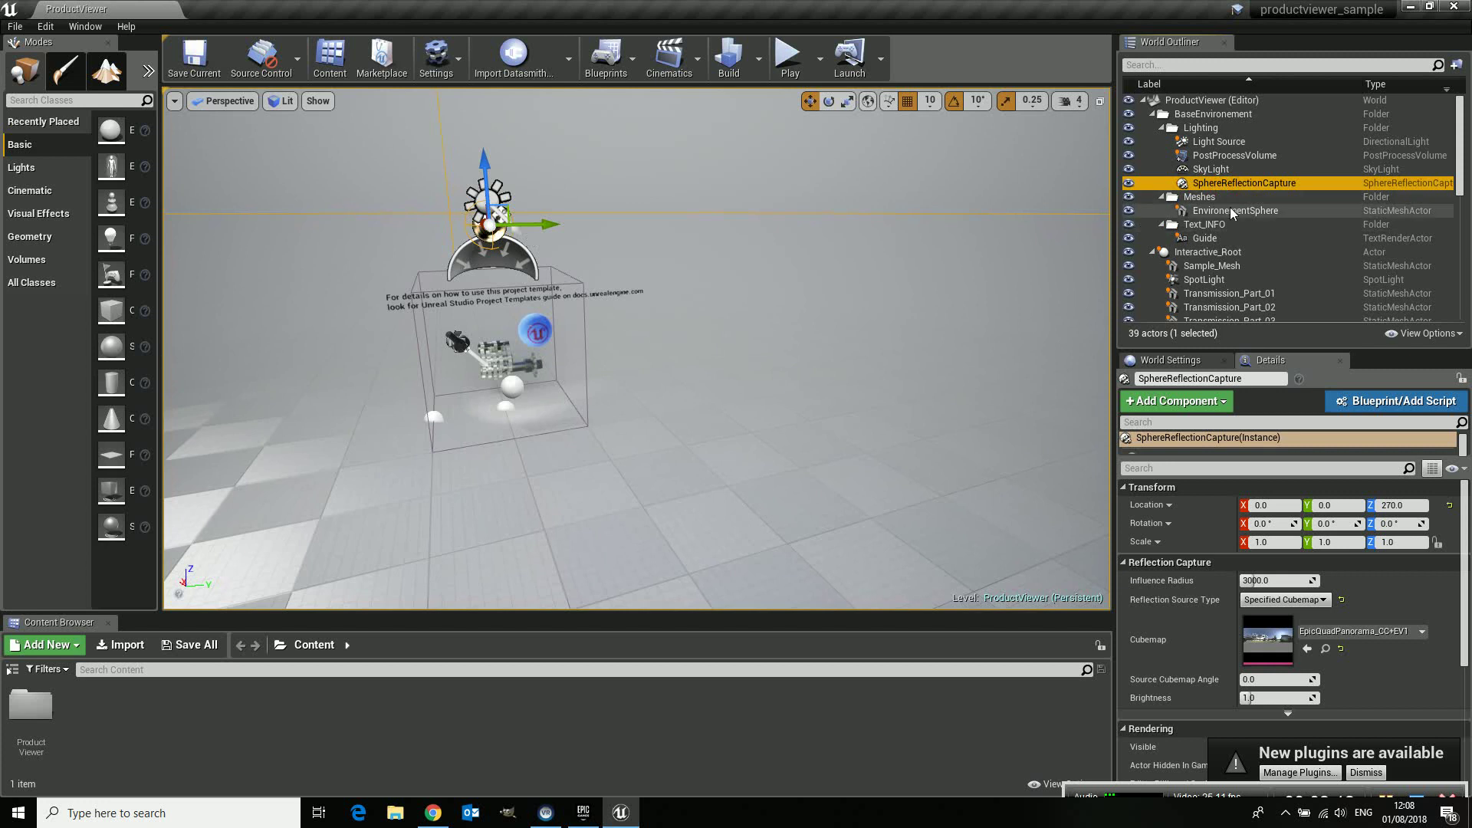
click(1235, 211)
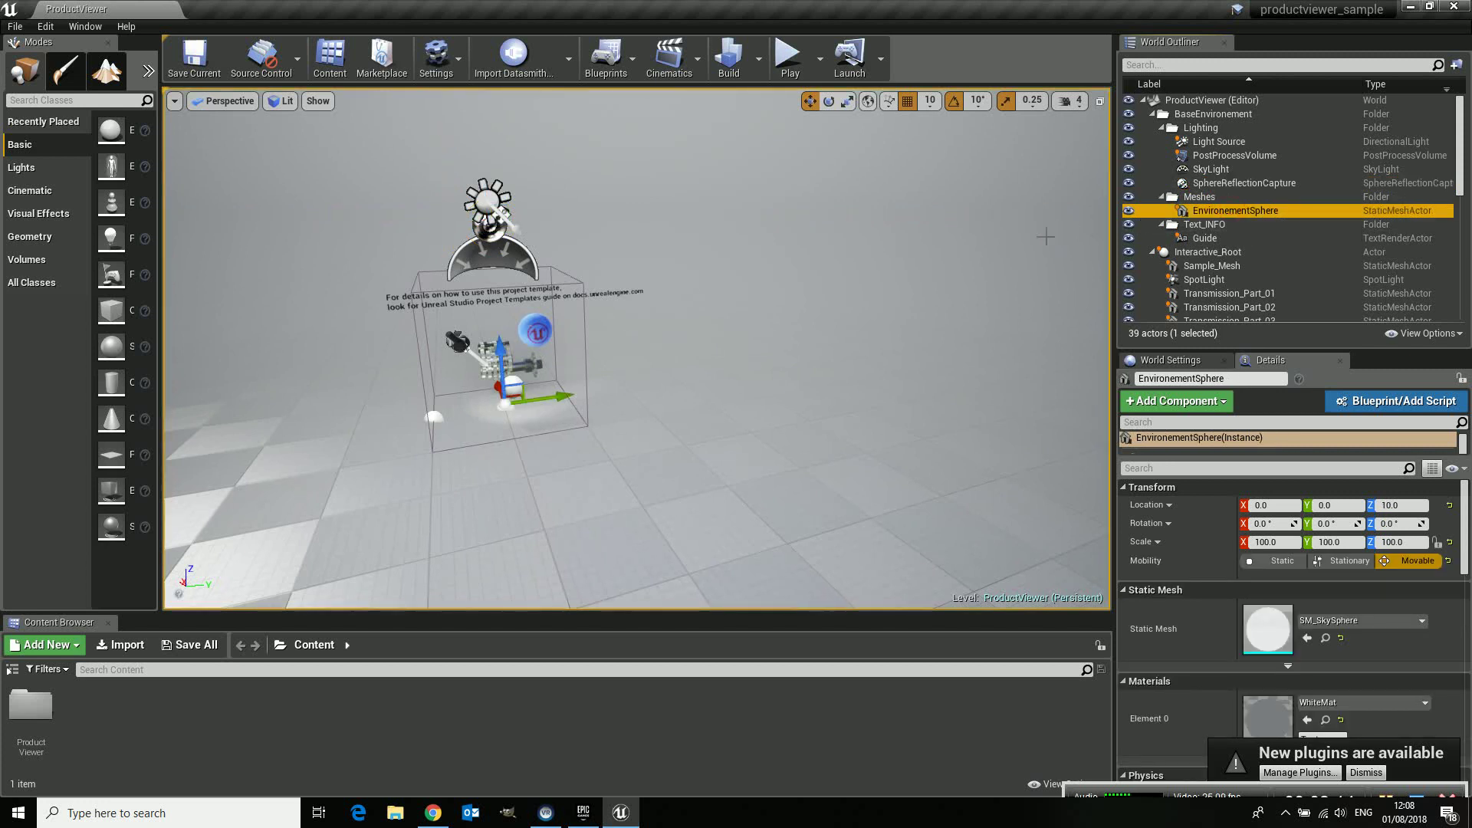
Step: Frame the EnvironementSphere, zoom close on the Guide text, and bring up the Product Viewer docs
key(f)
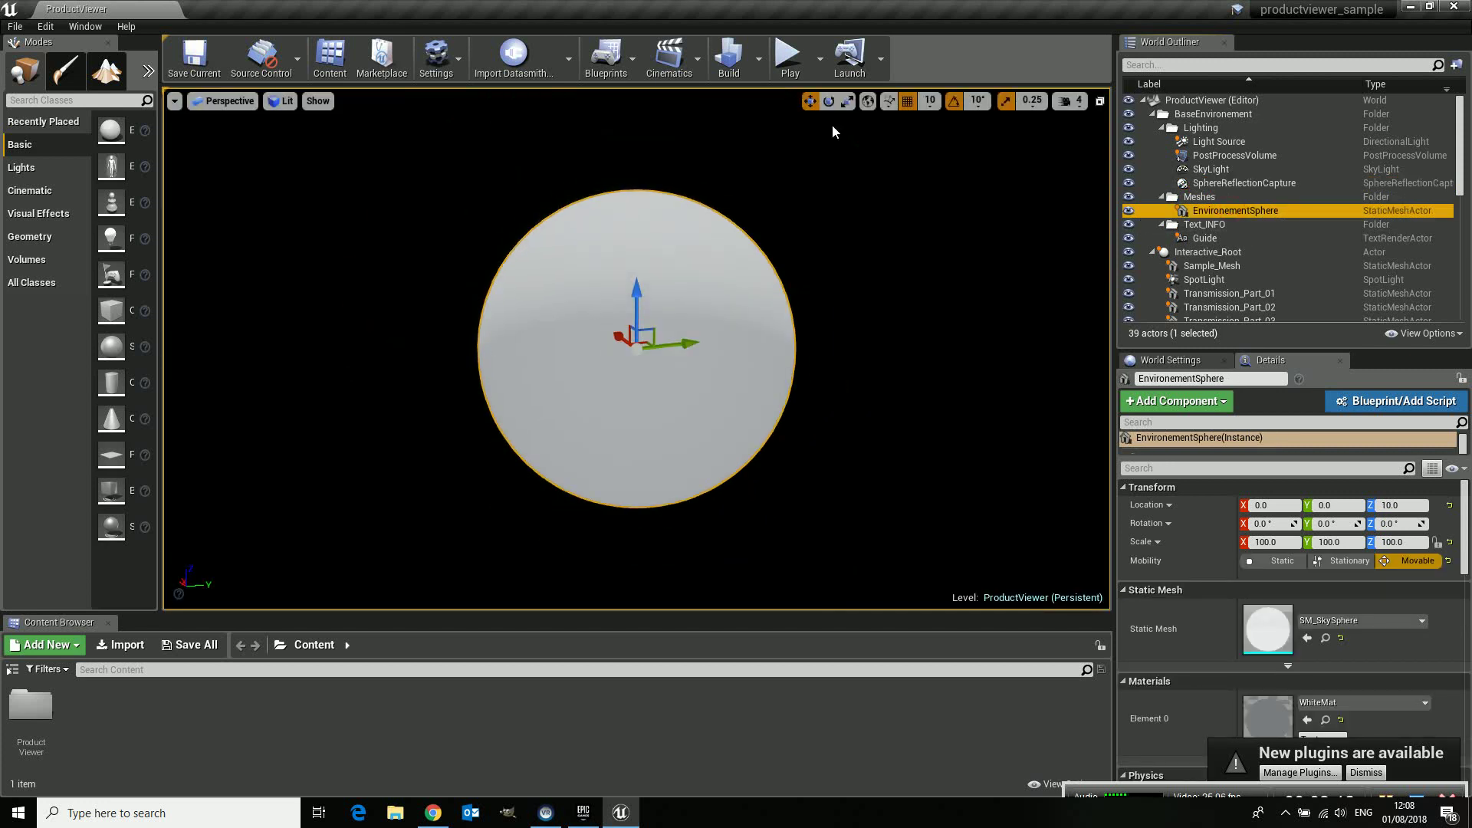
click(1204, 239)
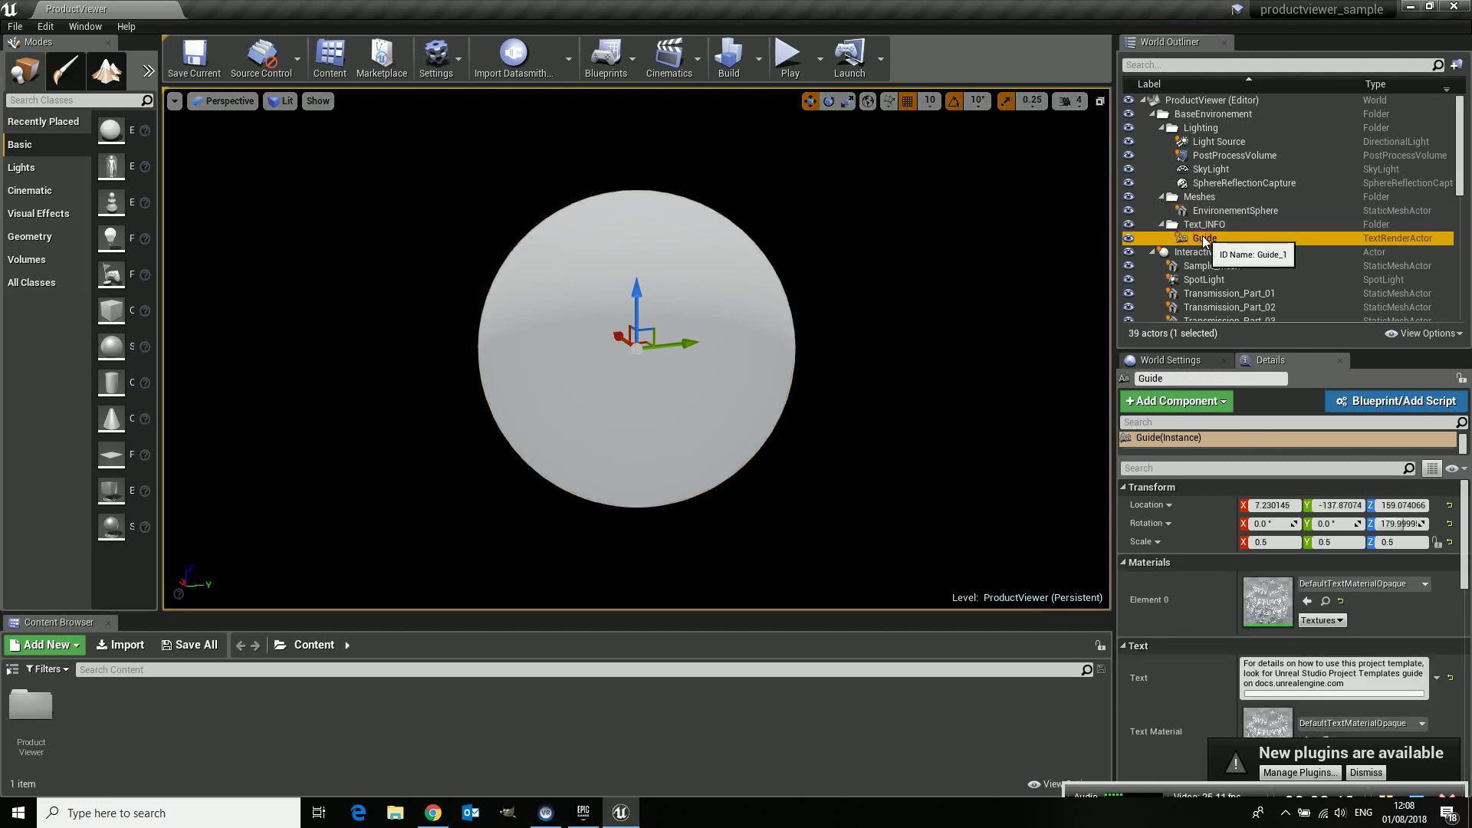
double_click(1205, 238)
scroll(767, 322, up, 3)
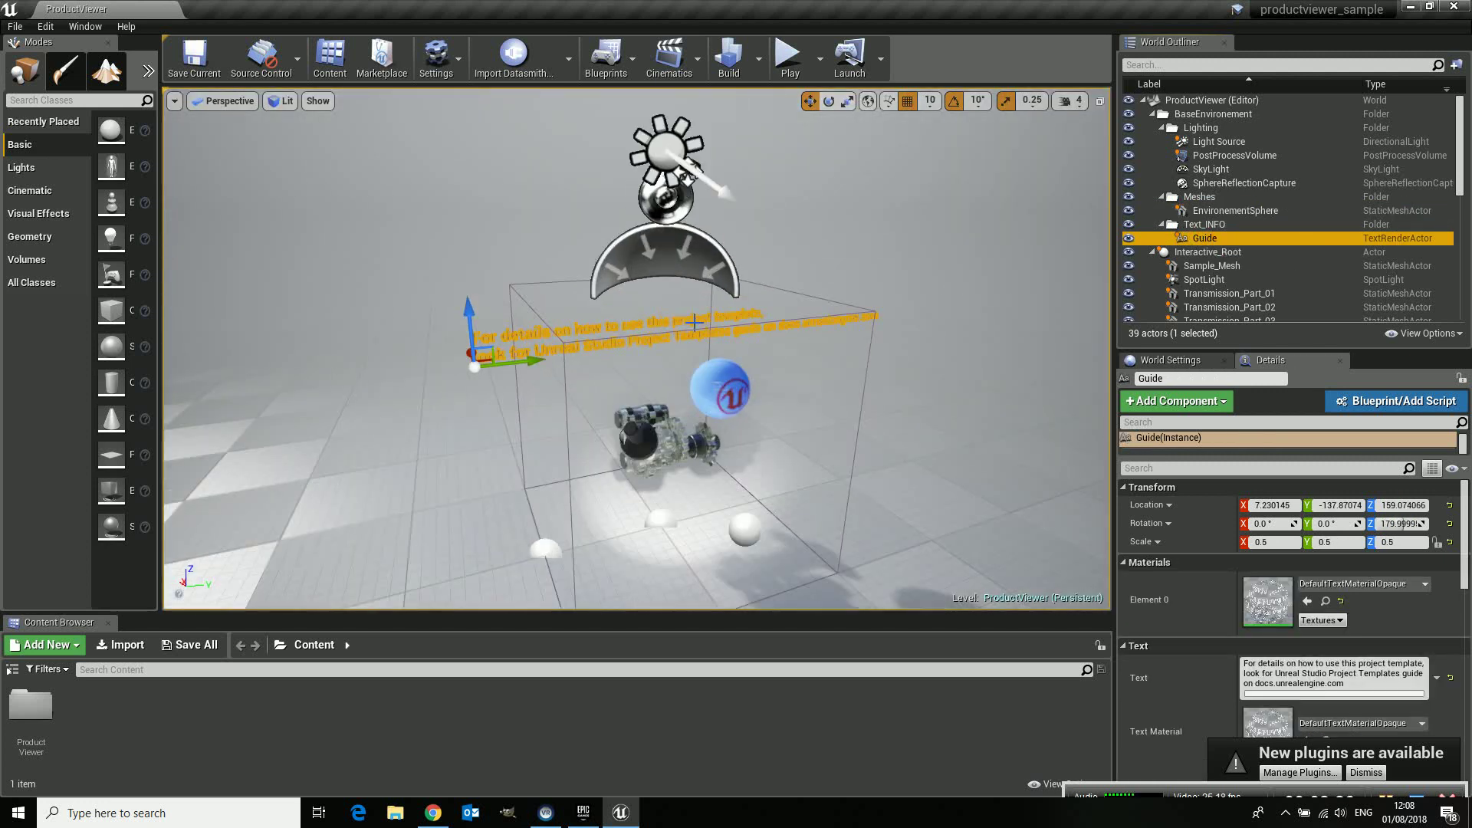
scroll(694, 325, up, 3)
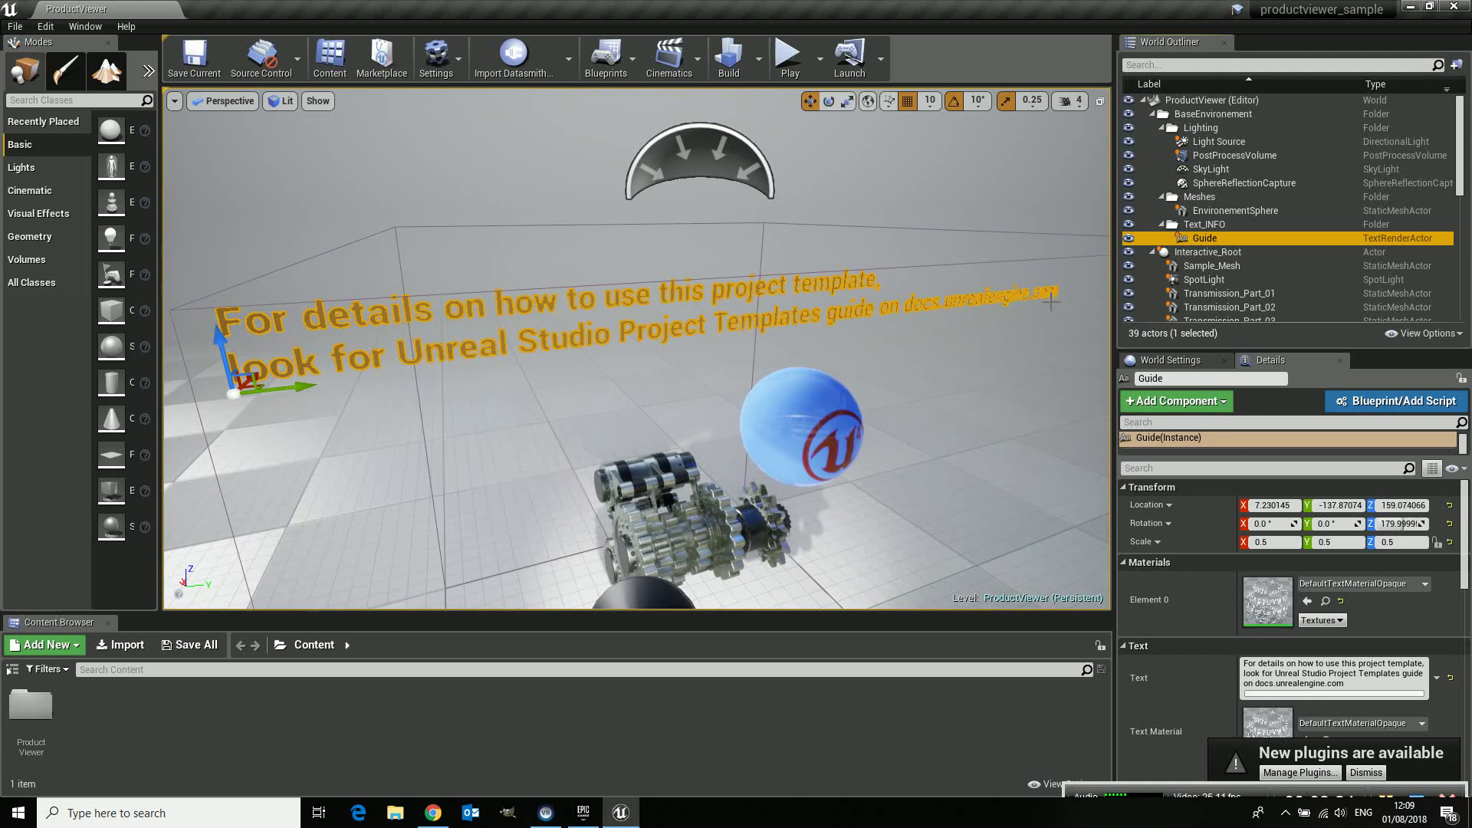
click(434, 812)
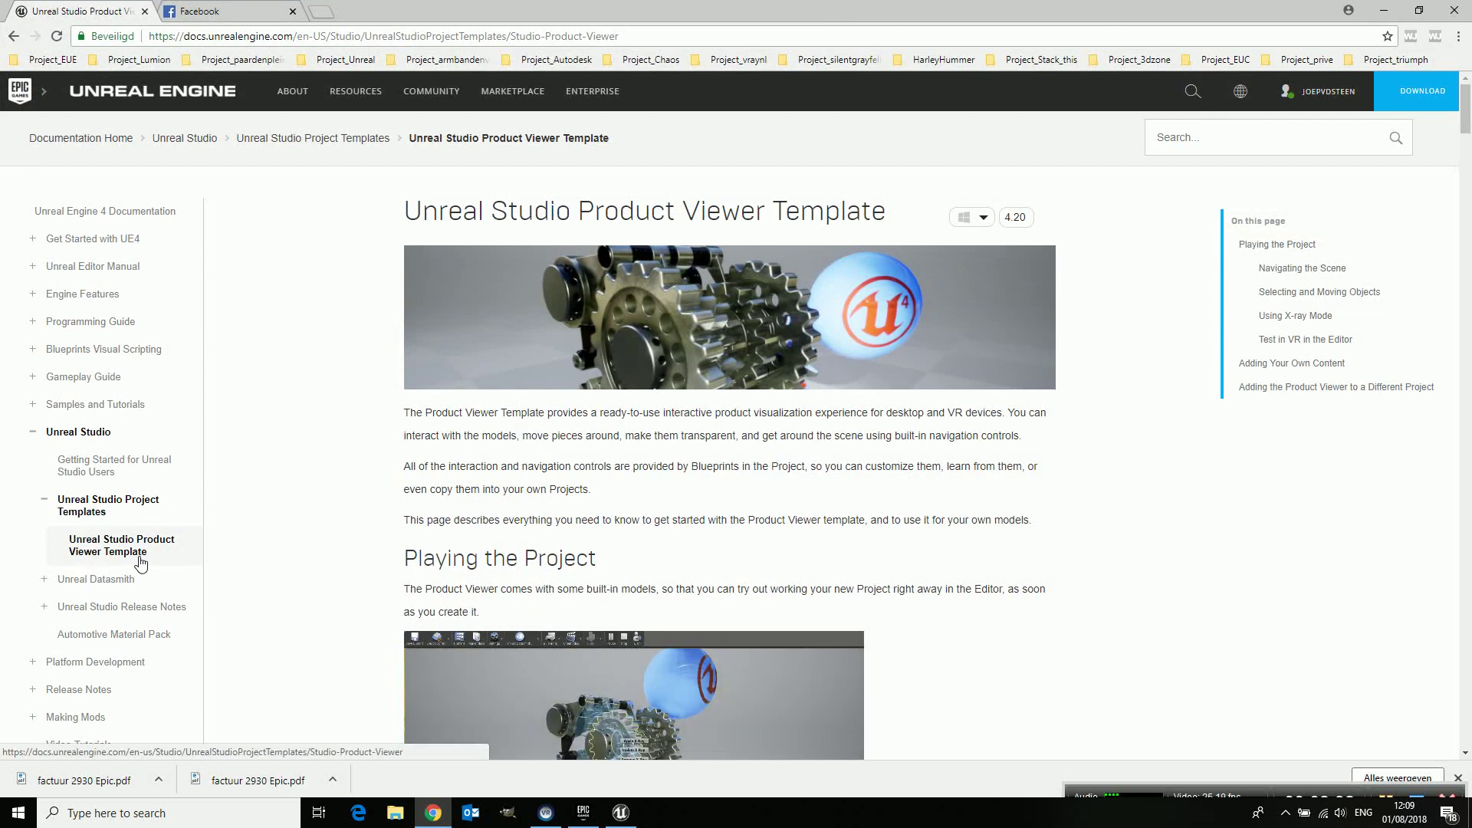
Step: Scroll the docs to Navigating the Scene and its Desktop Orbit Mode controls table
scroll(550, 491, down, 2)
scroll(765, 502, down, 10)
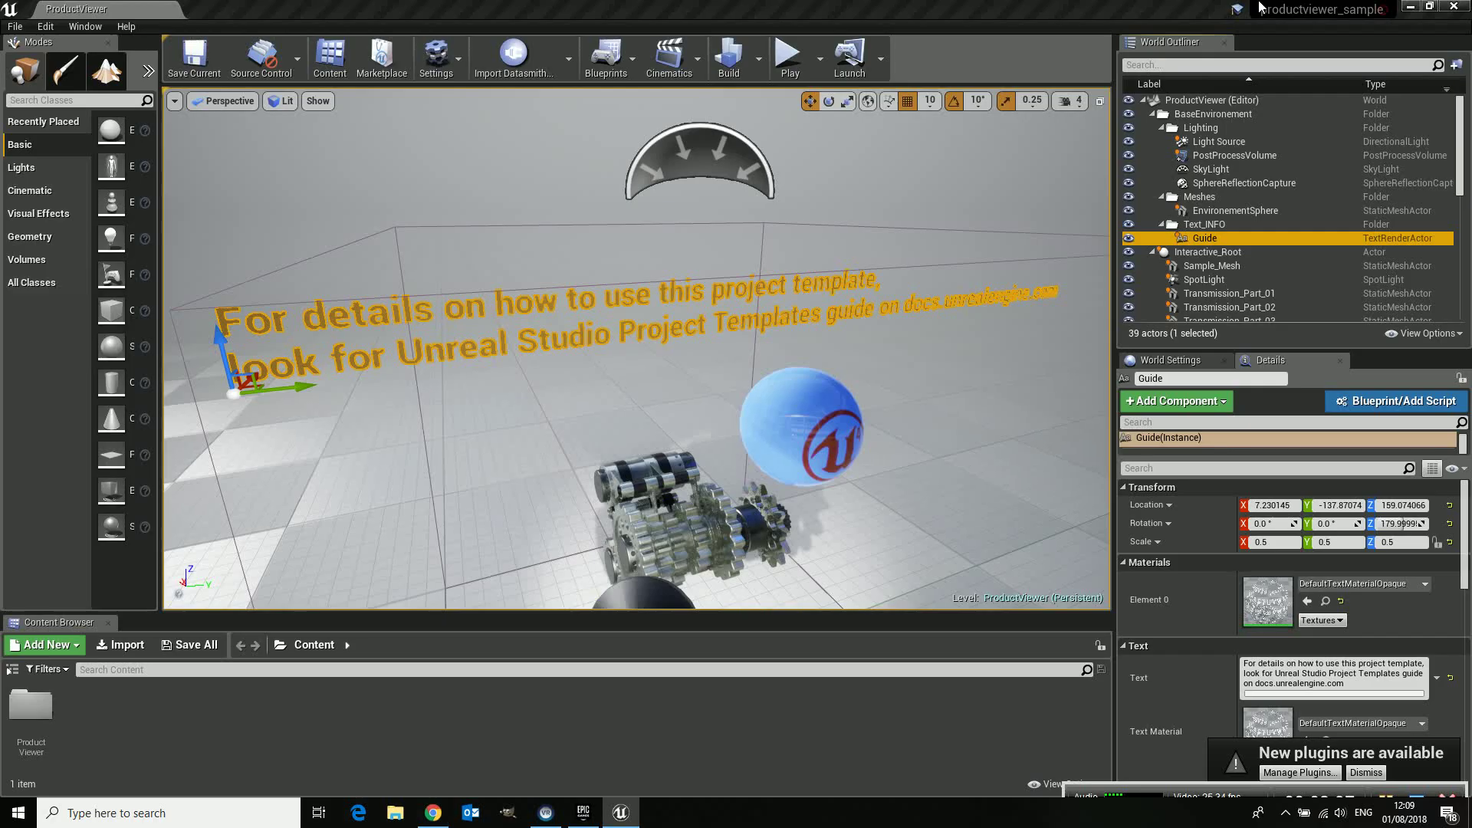
Step: Back in the editor, move Interactive_Root along Y to -10, then undo the move
click(1384, 10)
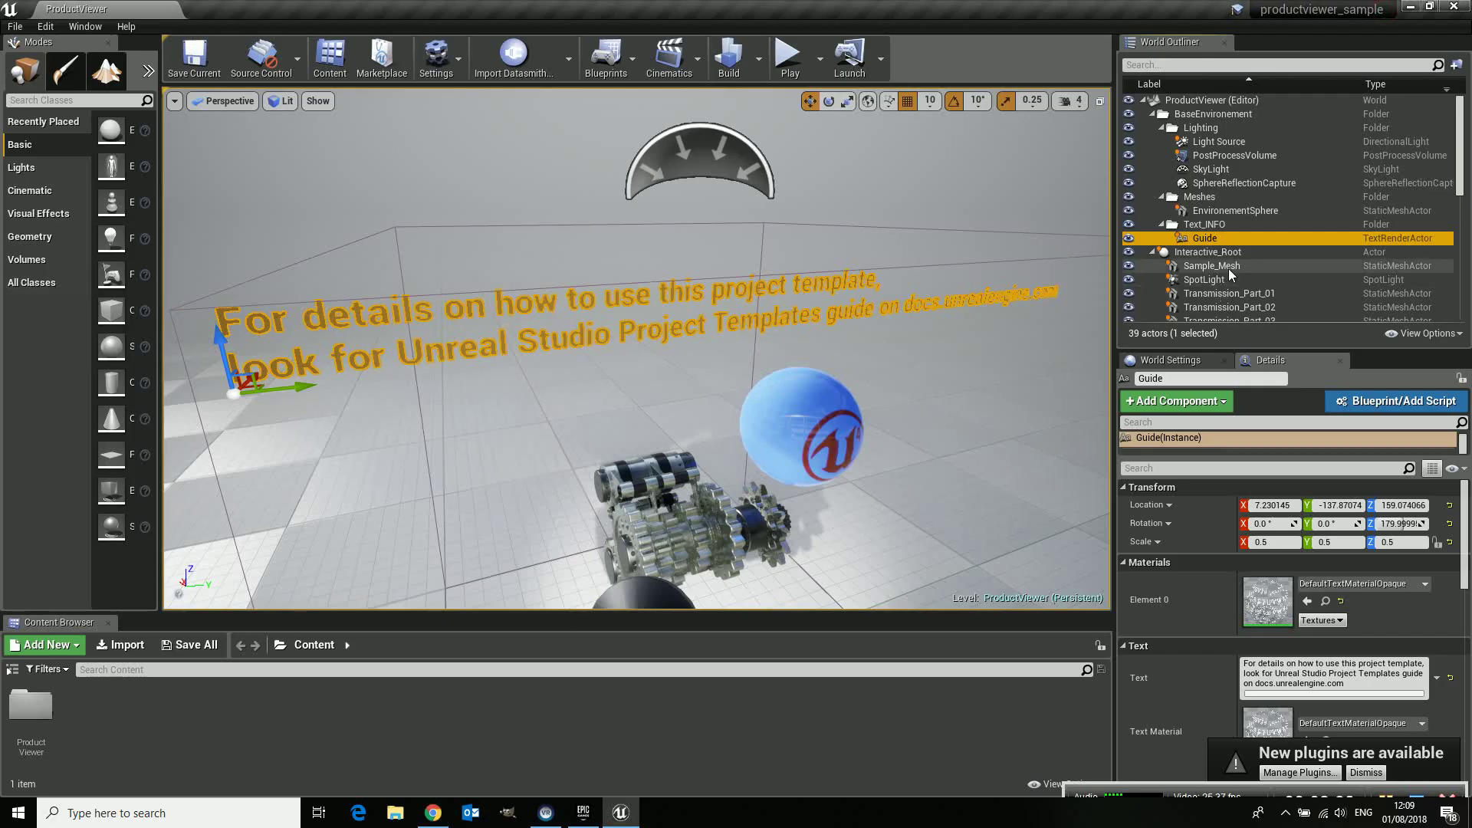
click(1208, 252)
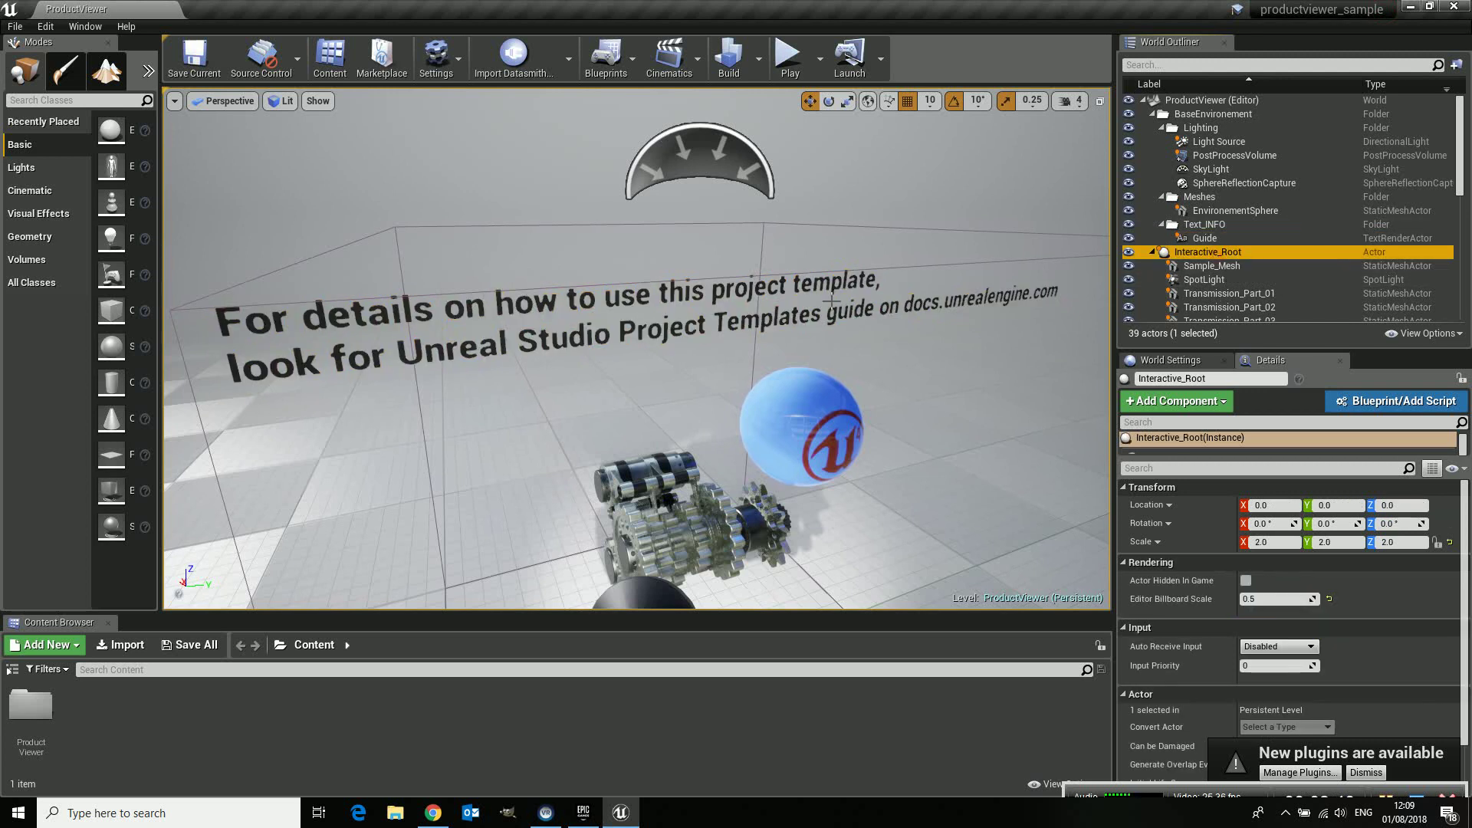
key(f)
drag(695, 481, 690, 512)
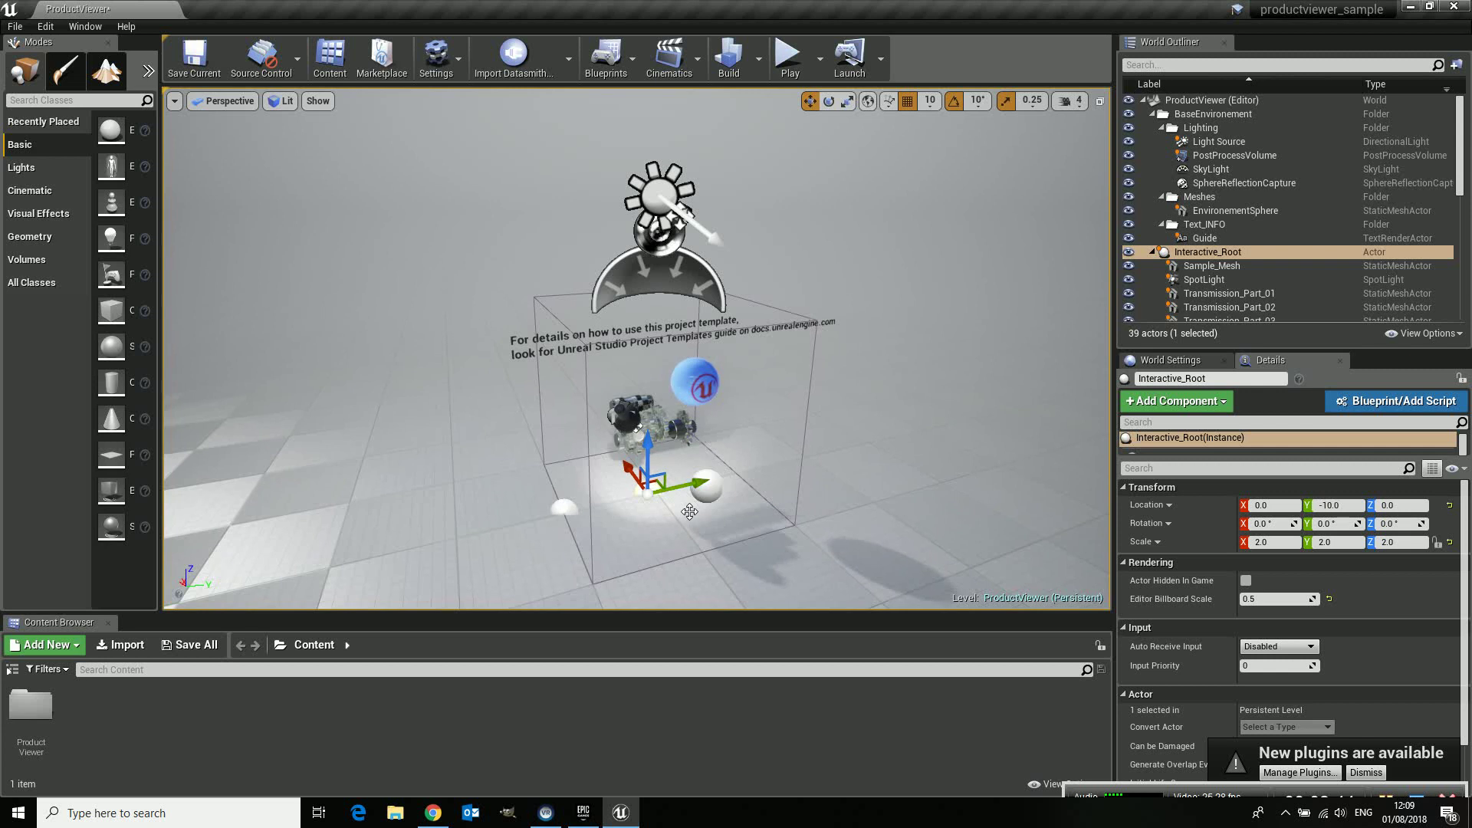
key(ctrl+z)
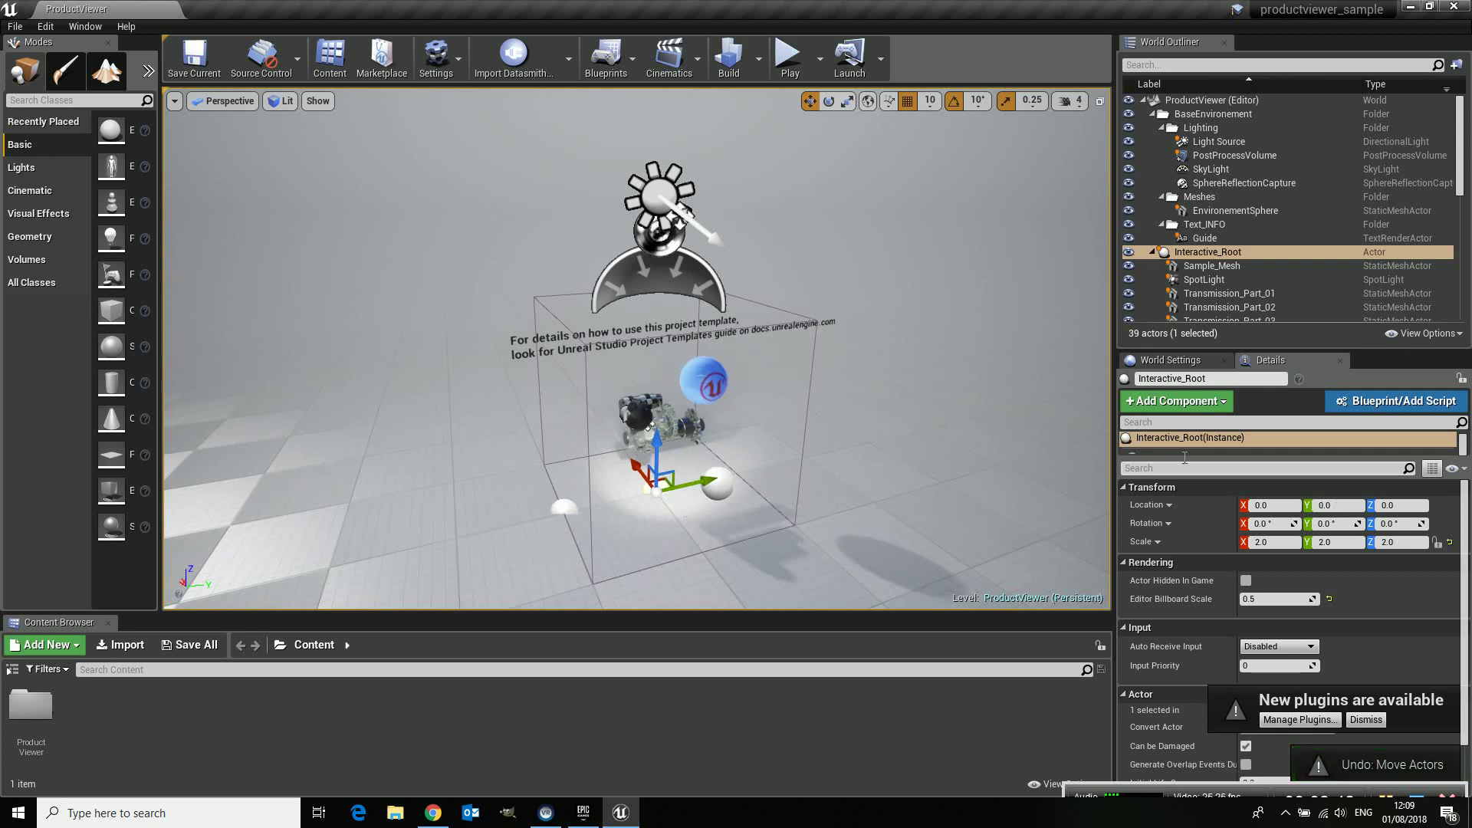
Step: Inspect the Sample_Mesh and SpotLight actors' settings
click(1222, 268)
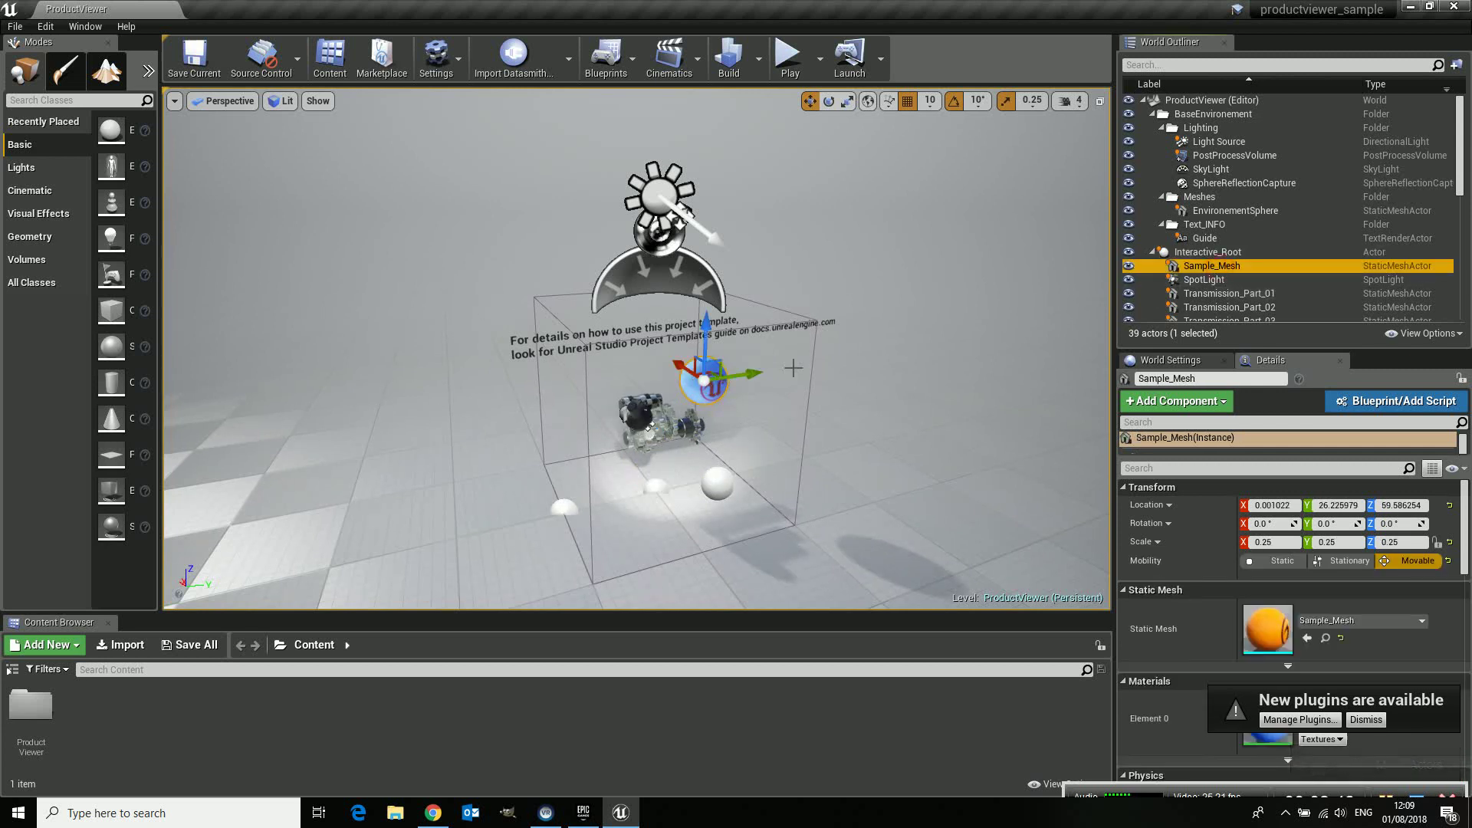
click(1210, 280)
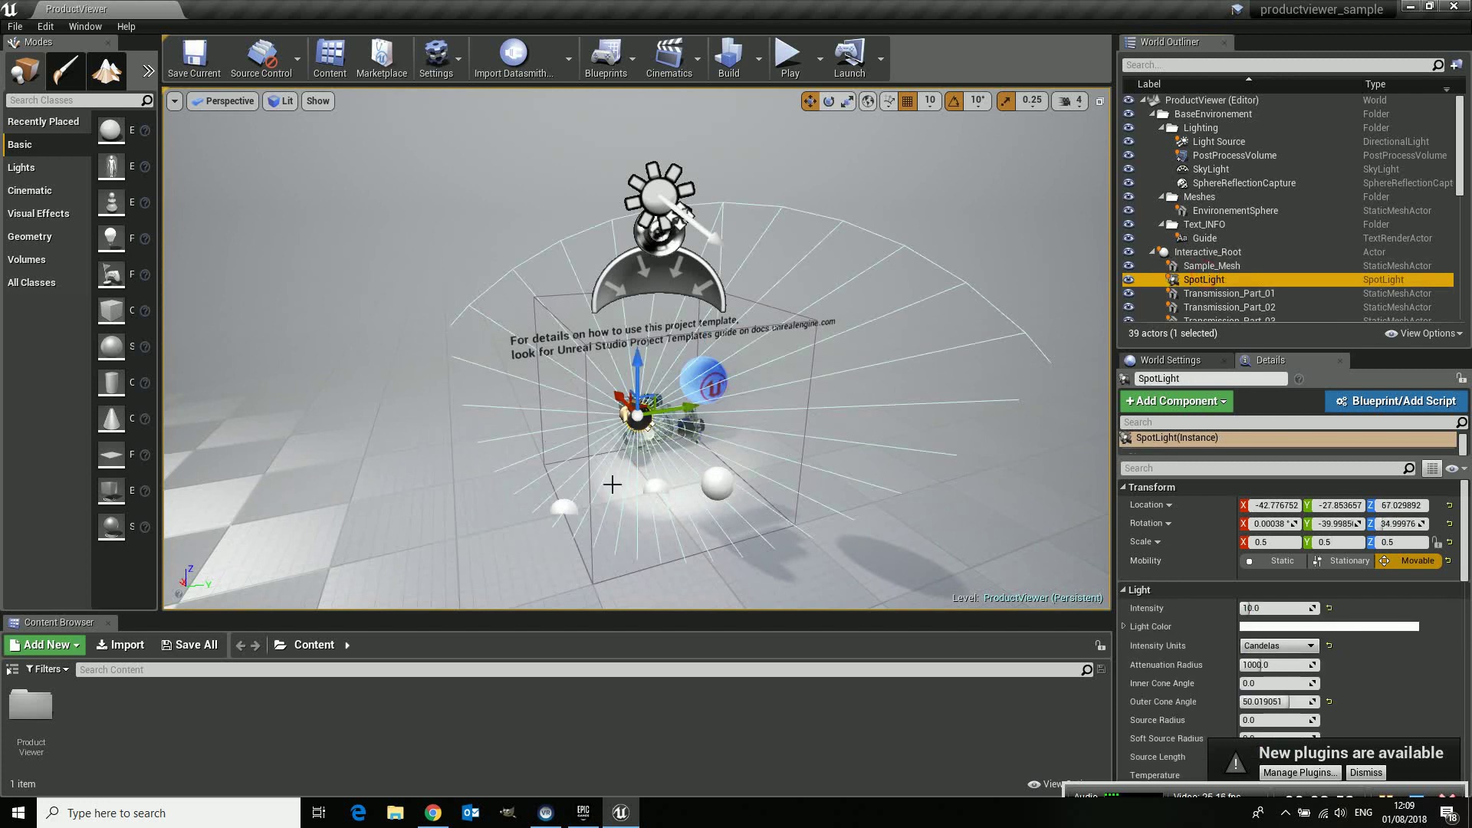
scroll(1230, 193, down, 3)
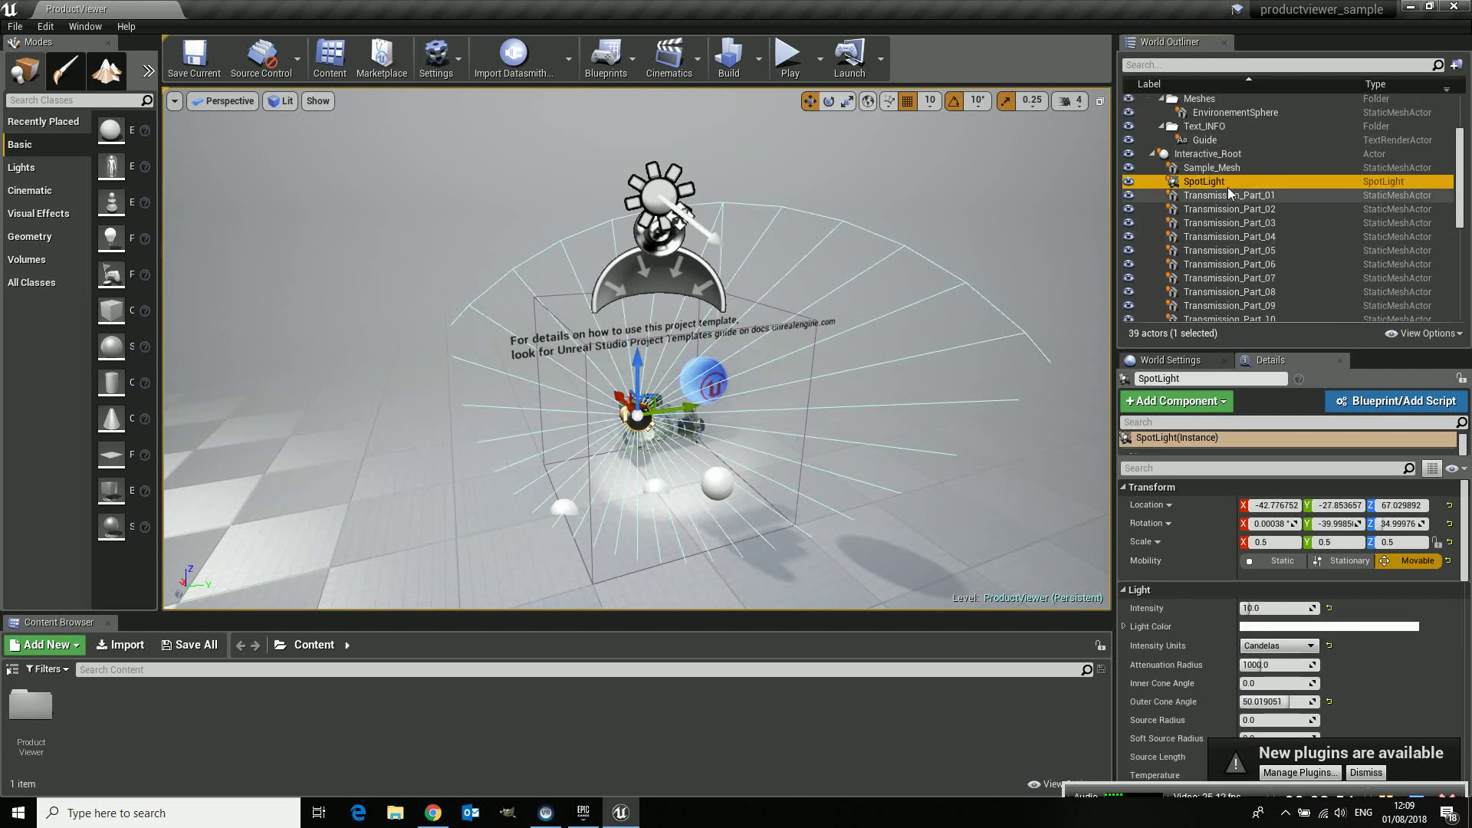
Step: Frame Transmission_Part_01 up close, orbit around the gears, and reselect it
click(1229, 195)
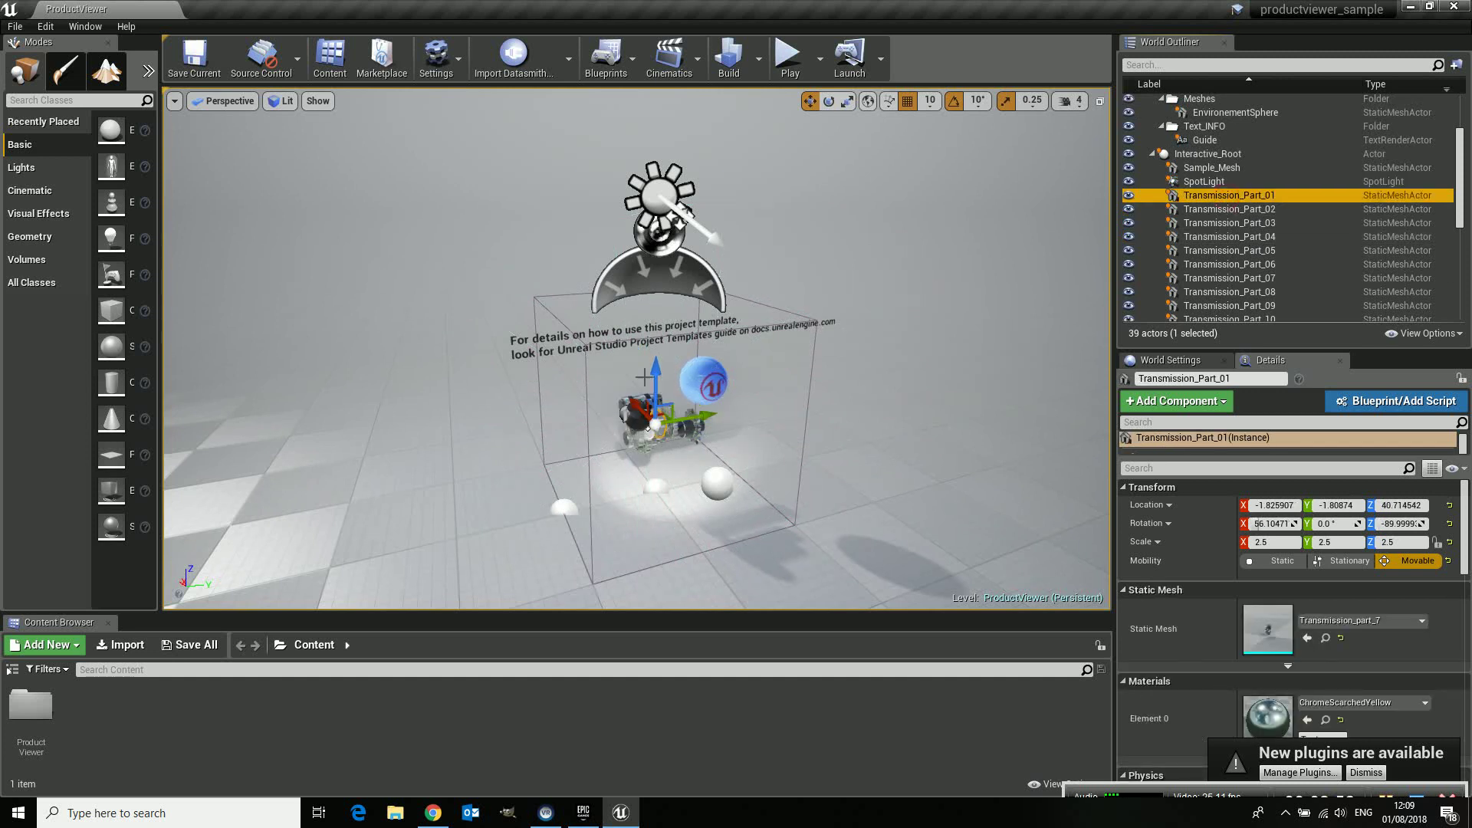
scroll(636, 414, up, 4)
scroll(717, 489, up, 2)
scroll(709, 480, down, 3)
key(f)
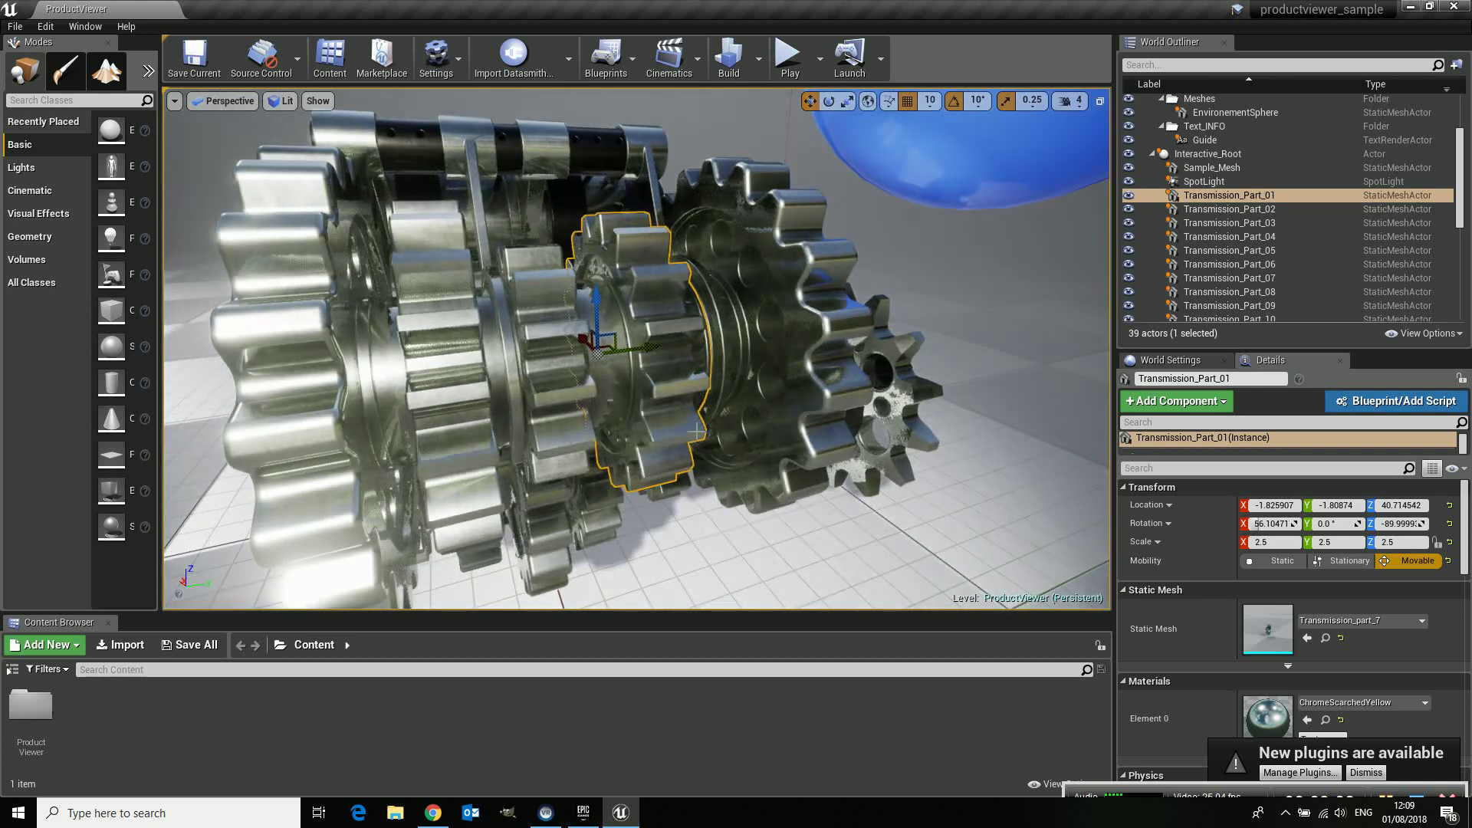
alt+drag(707, 460, 526, 412)
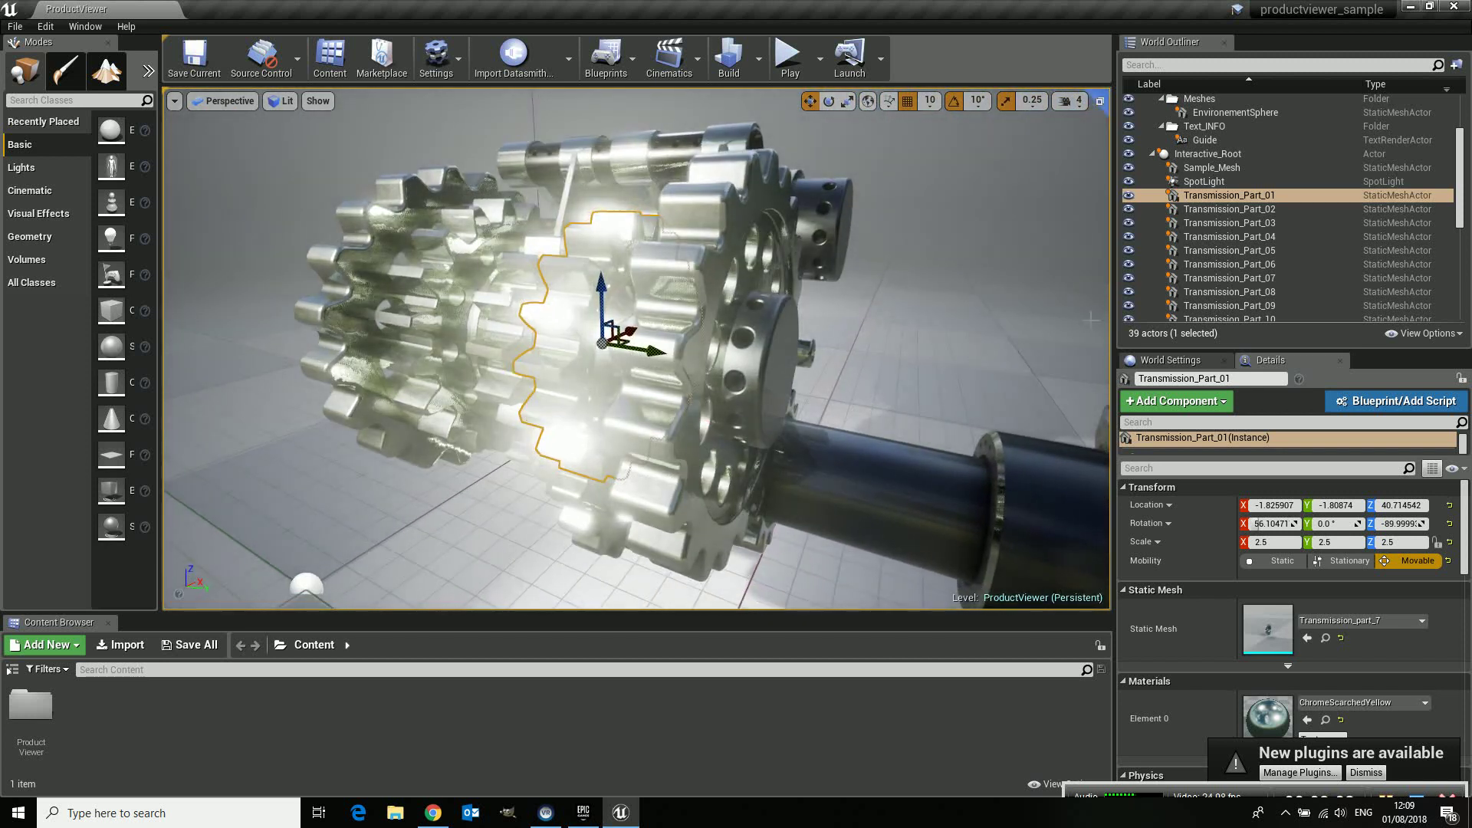
click(1176, 197)
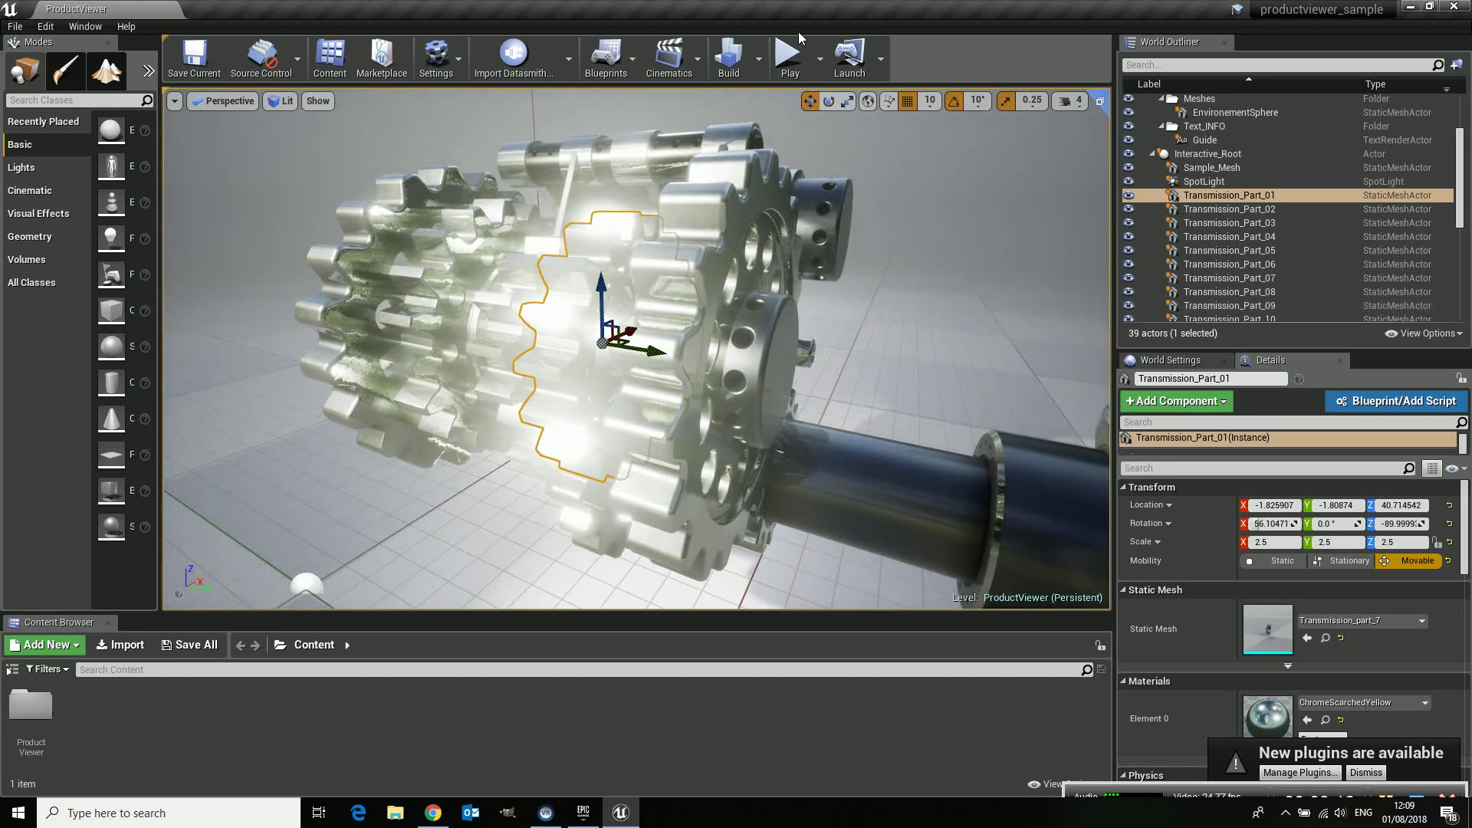
scroll(1255, 226, down, 3)
scroll(1254, 226, down, 5)
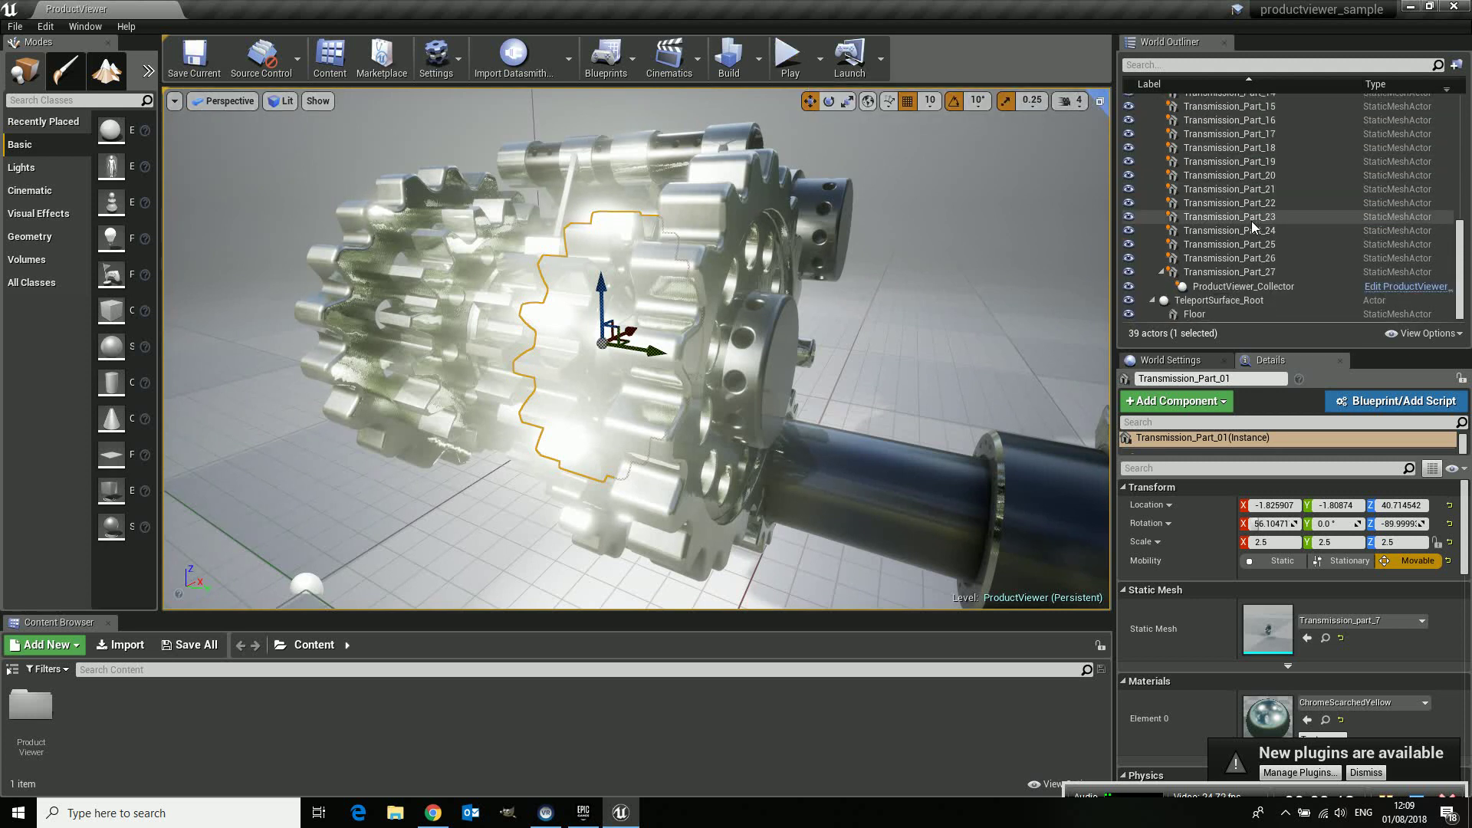
click(1285, 306)
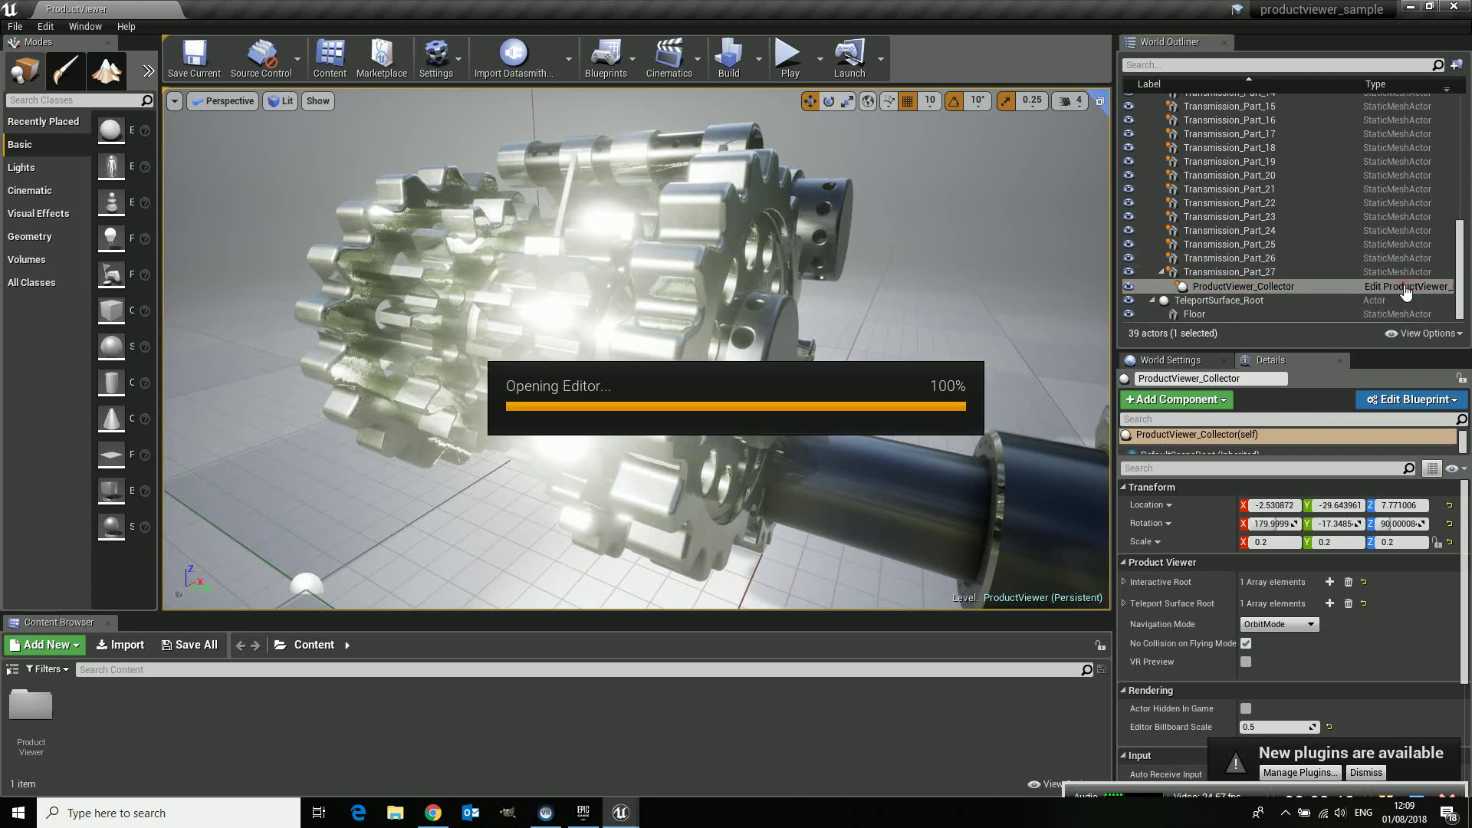
scroll(693, 344, down, 12)
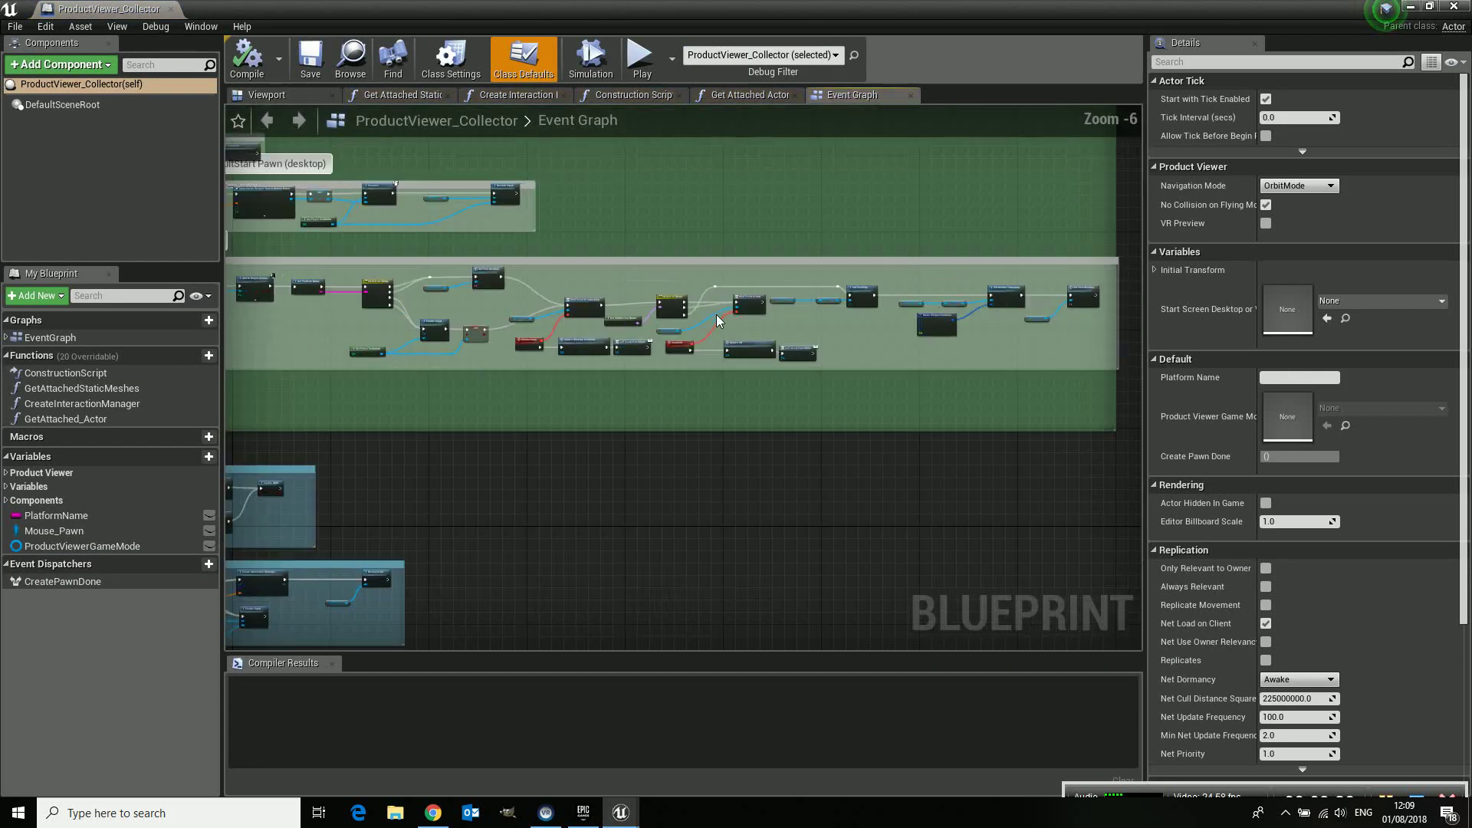
right_drag(716, 319, 760, 464)
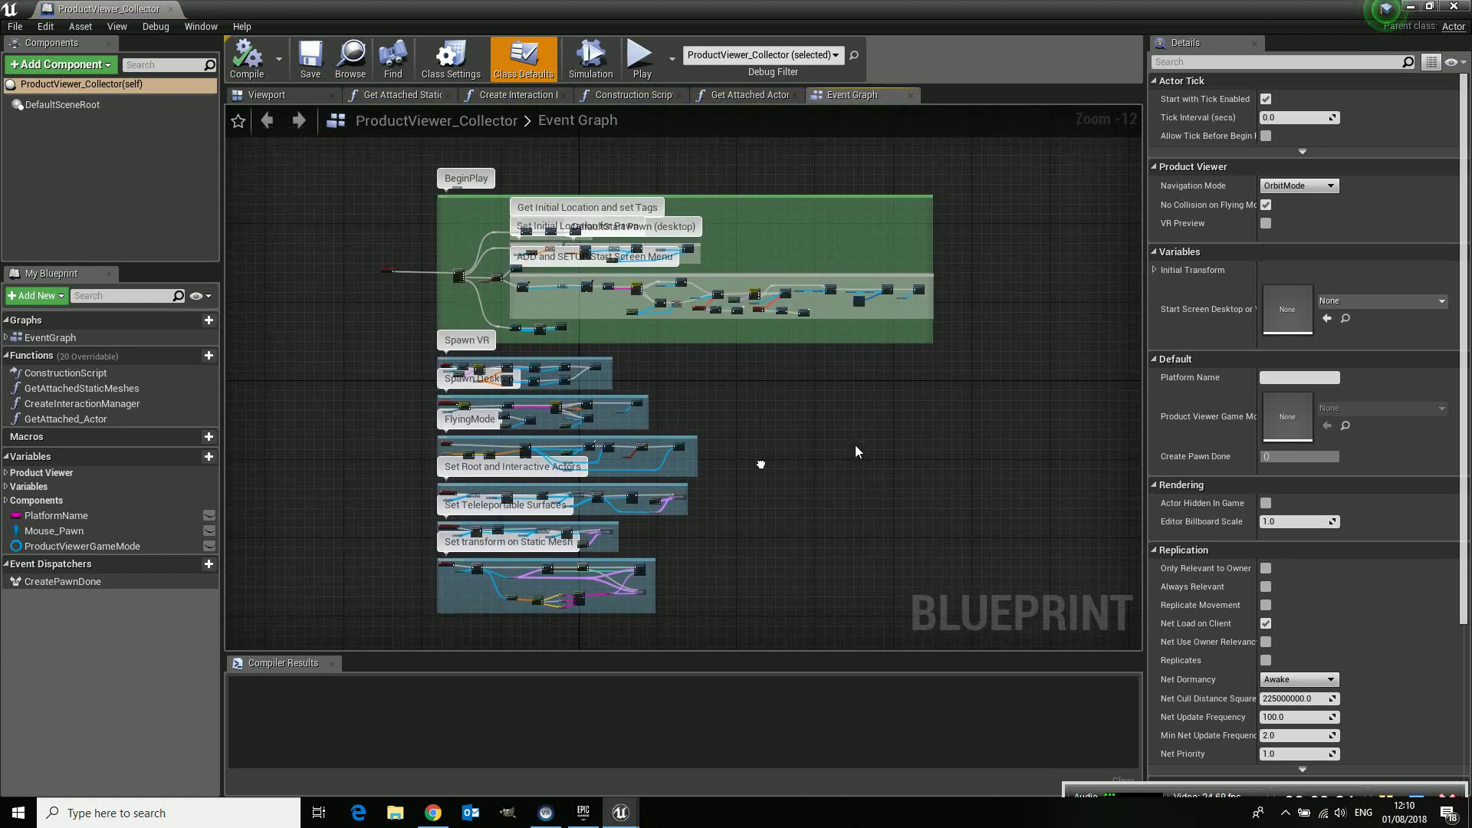
click(1457, 8)
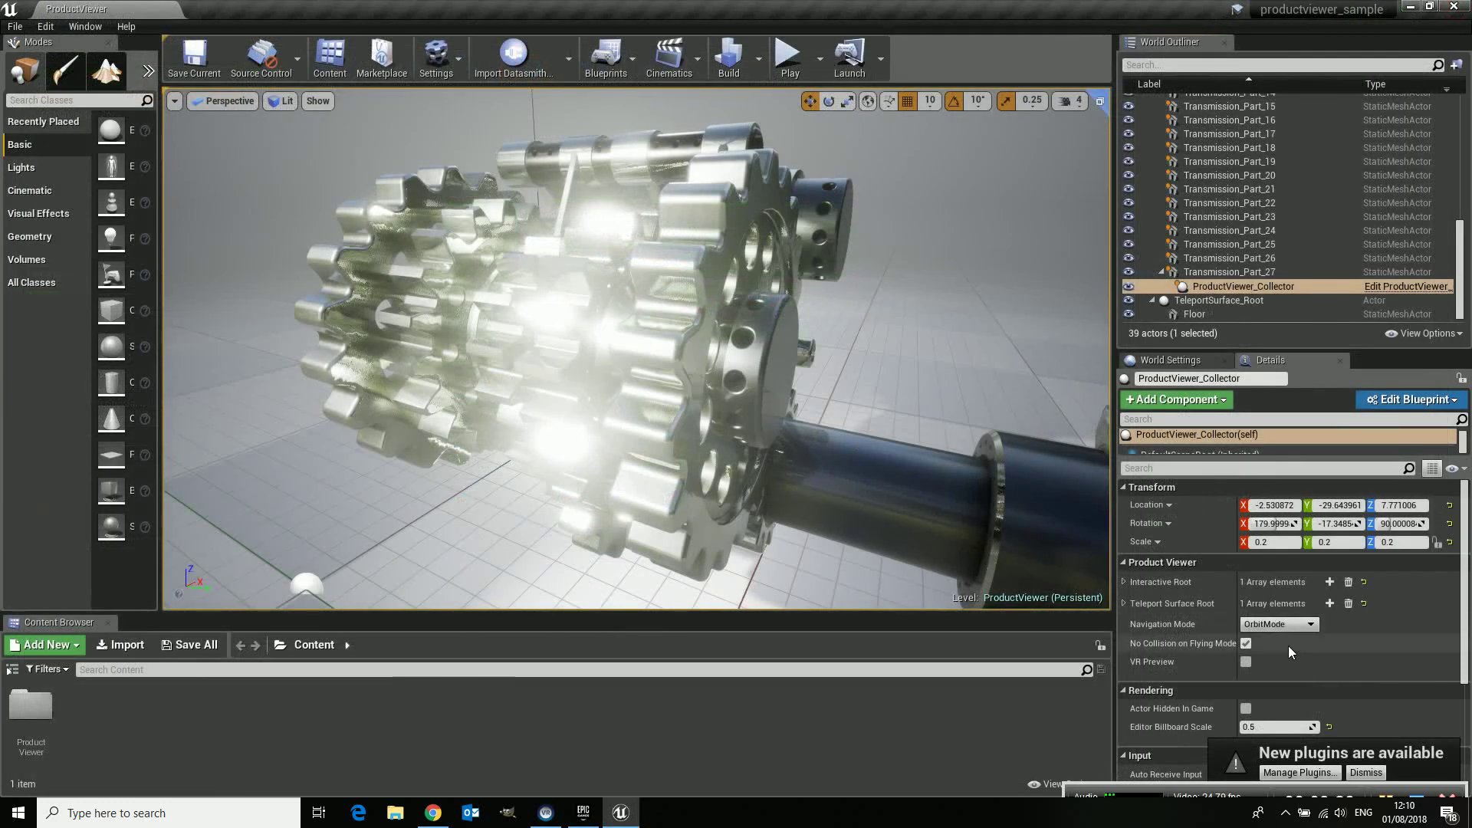
Step: Check the Navigation Mode choices, keep OrbitMode, and zoom the viewport out over the scene
scroll(1419, 629, down, 2)
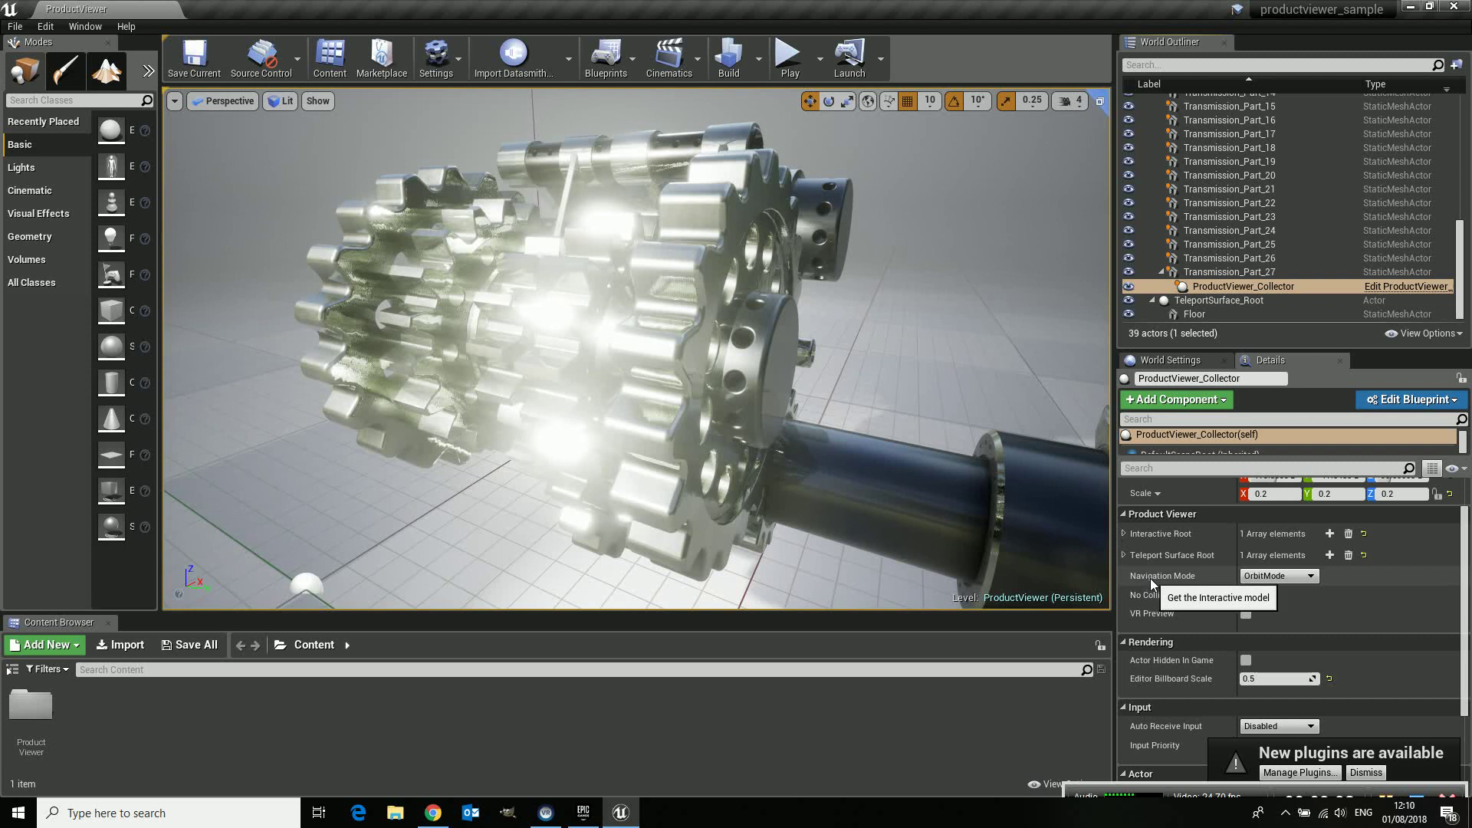
click(1303, 576)
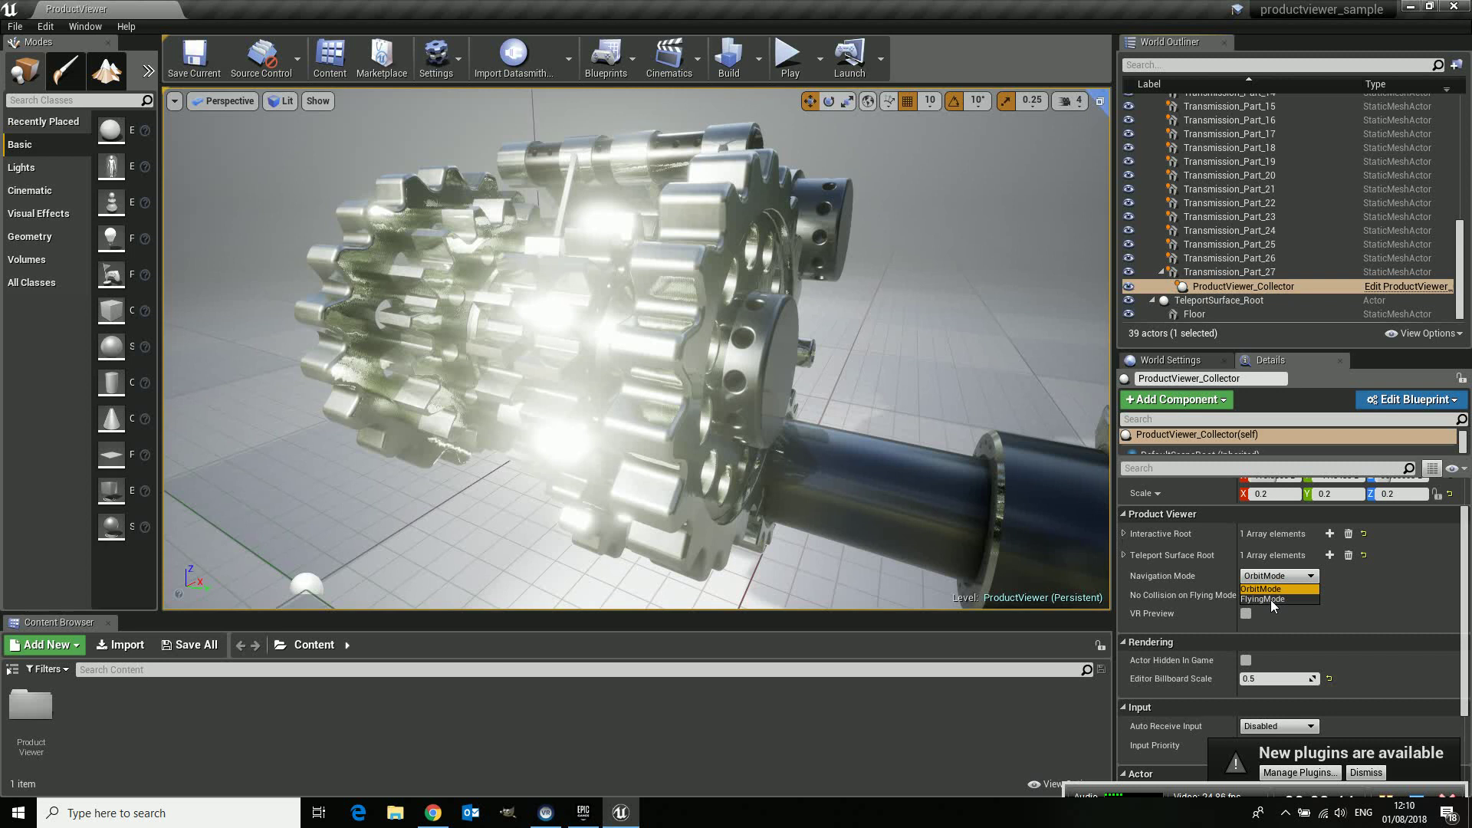
click(1407, 597)
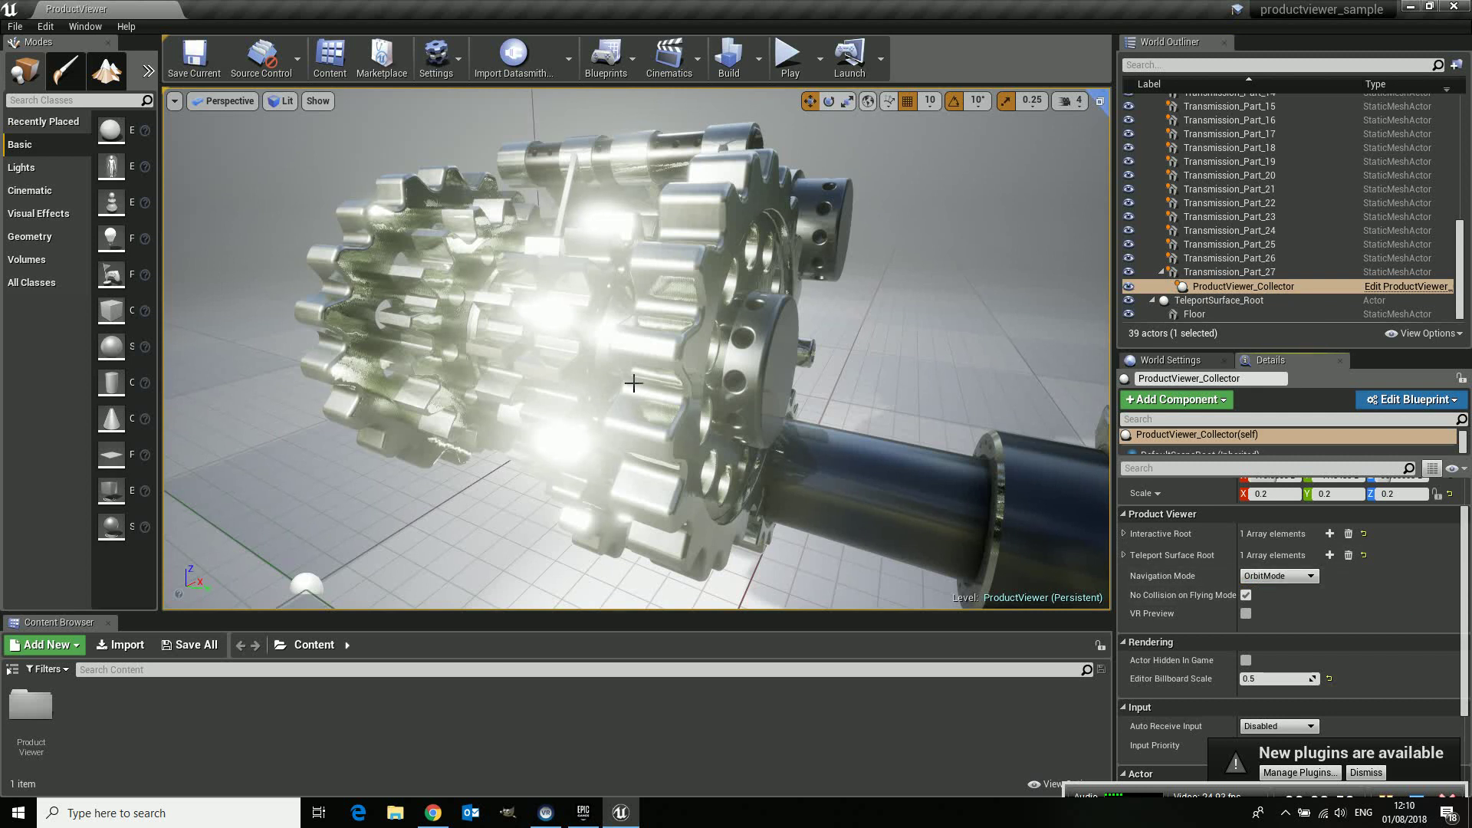
scroll(634, 383, down, 10)
scroll(635, 383, up, 4)
scroll(635, 384, down, 3)
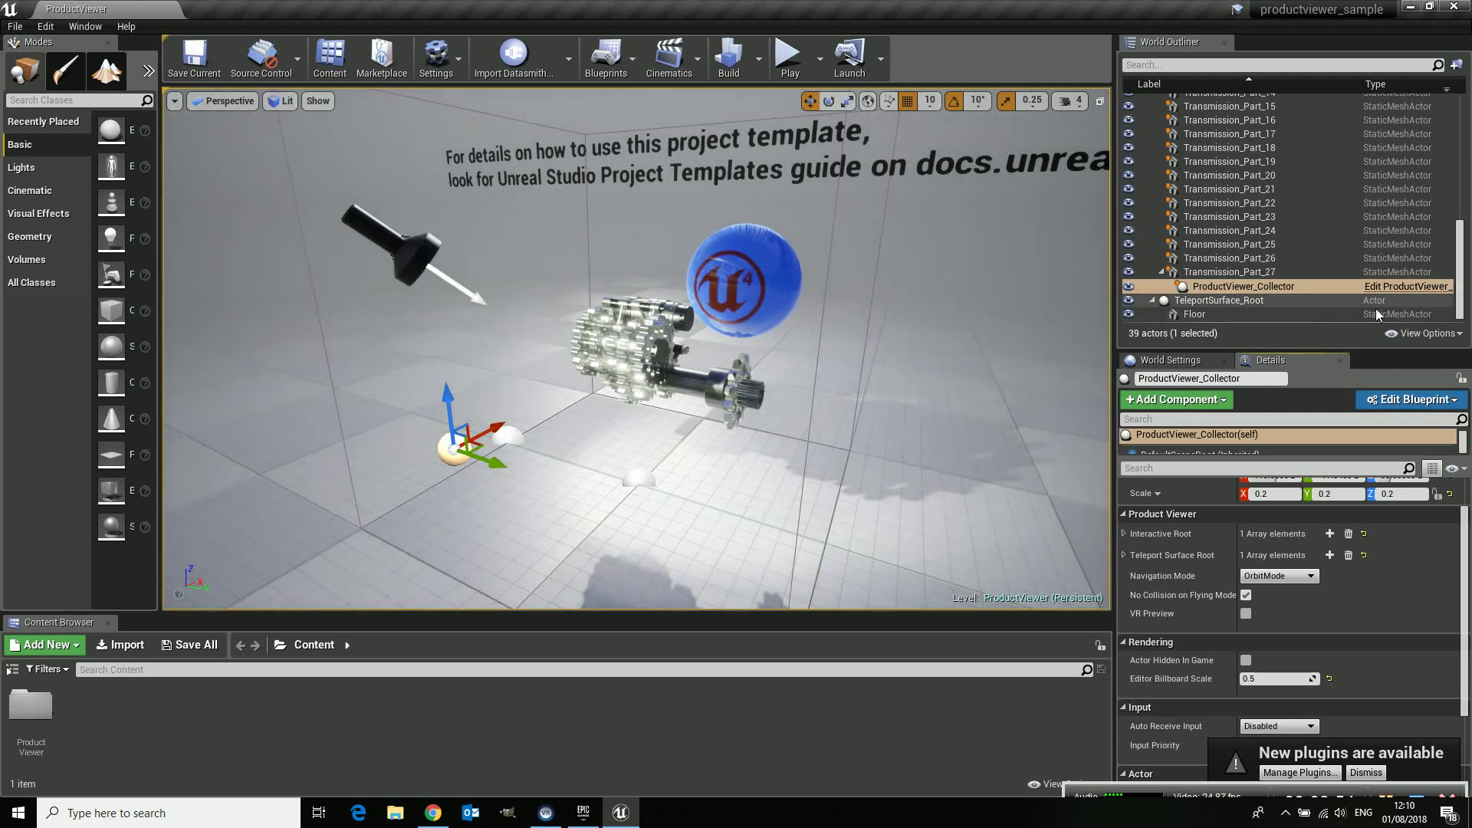
Step: Inspect the TeleportSurface_Root and Interactive_Root actors, then select ProductViewer_Collector to view its settings
click(1246, 302)
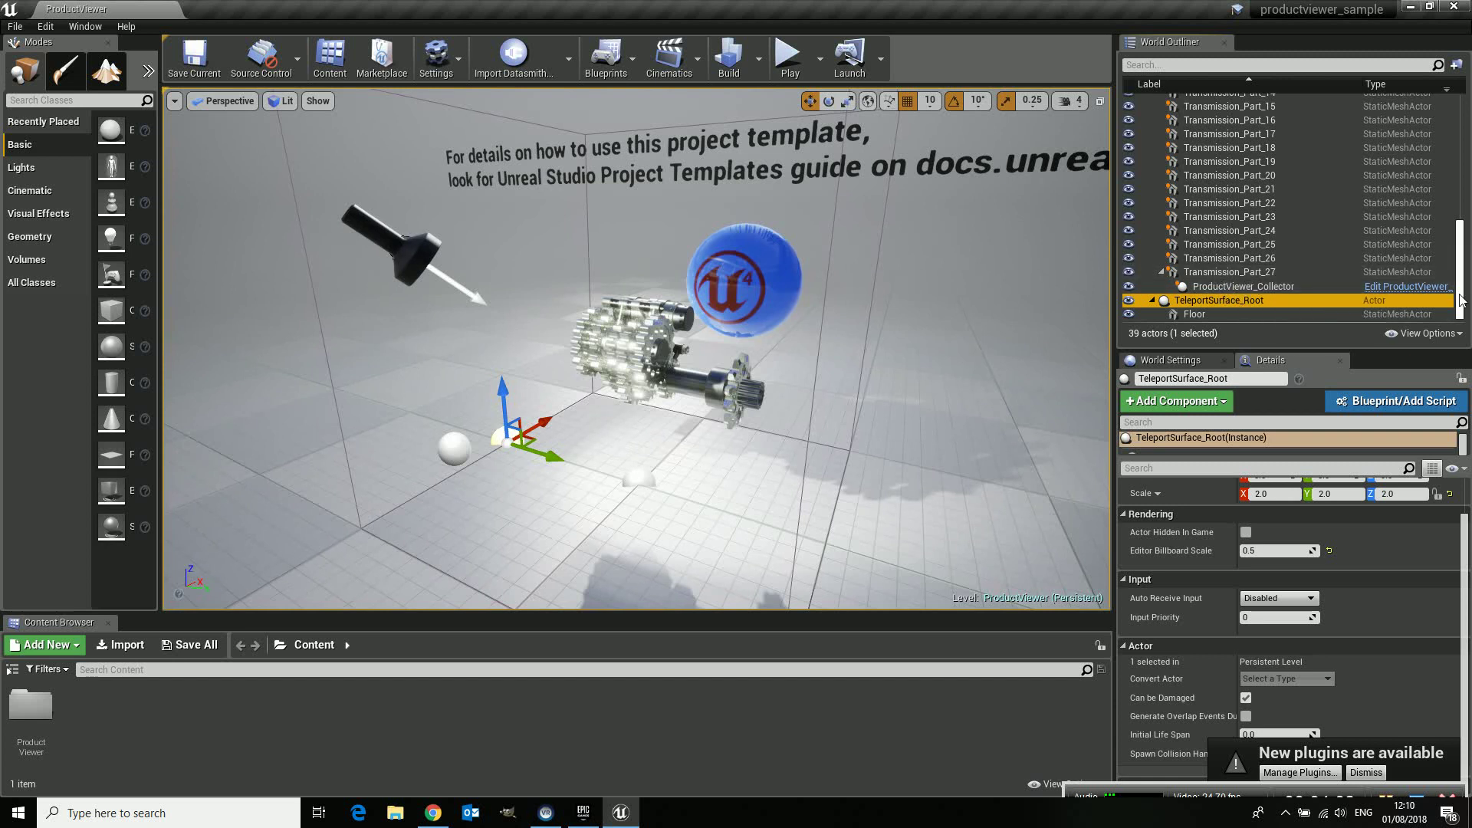
scroll(1461, 300, up, 10)
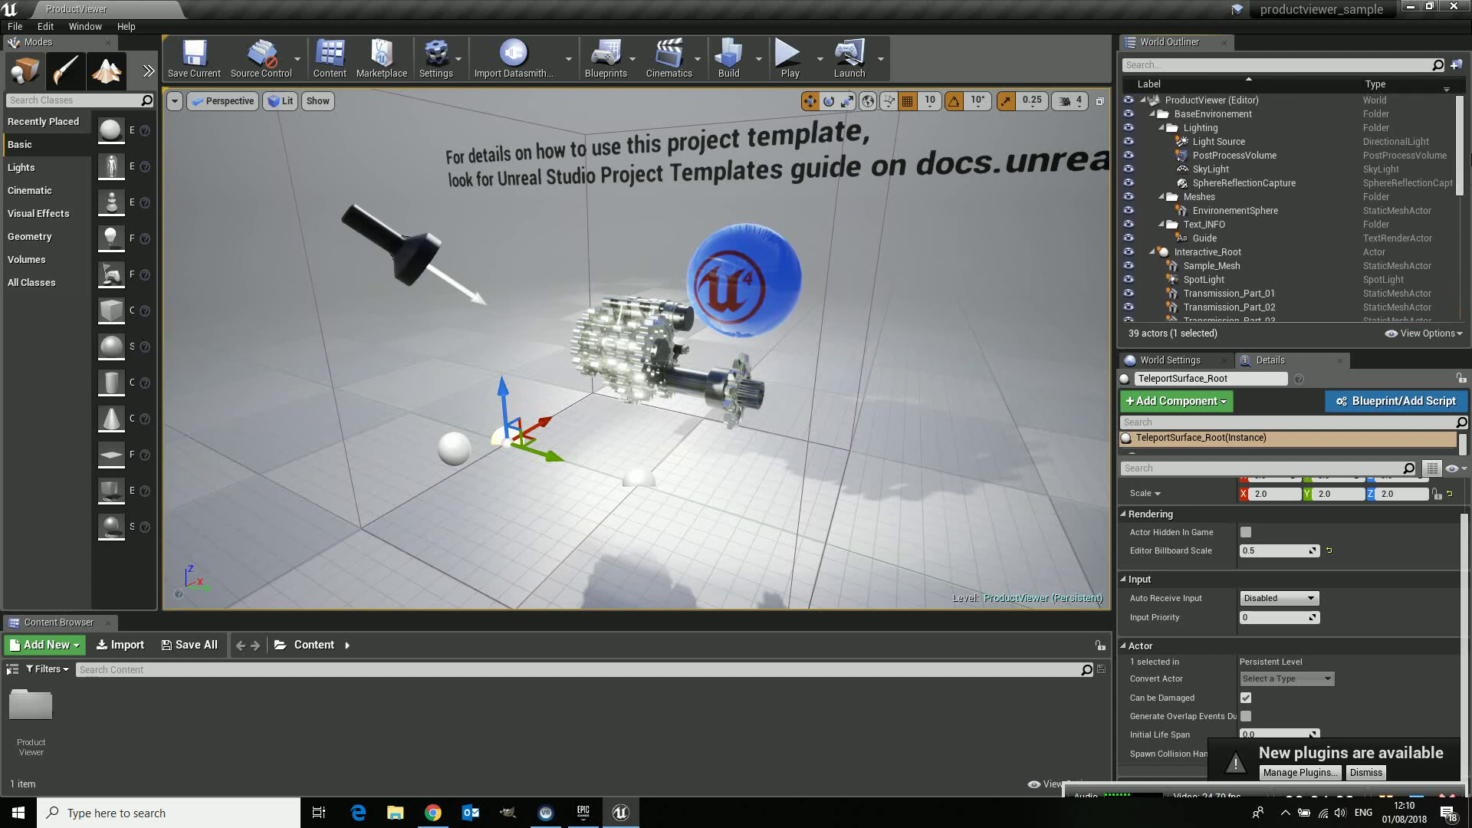
click(1198, 252)
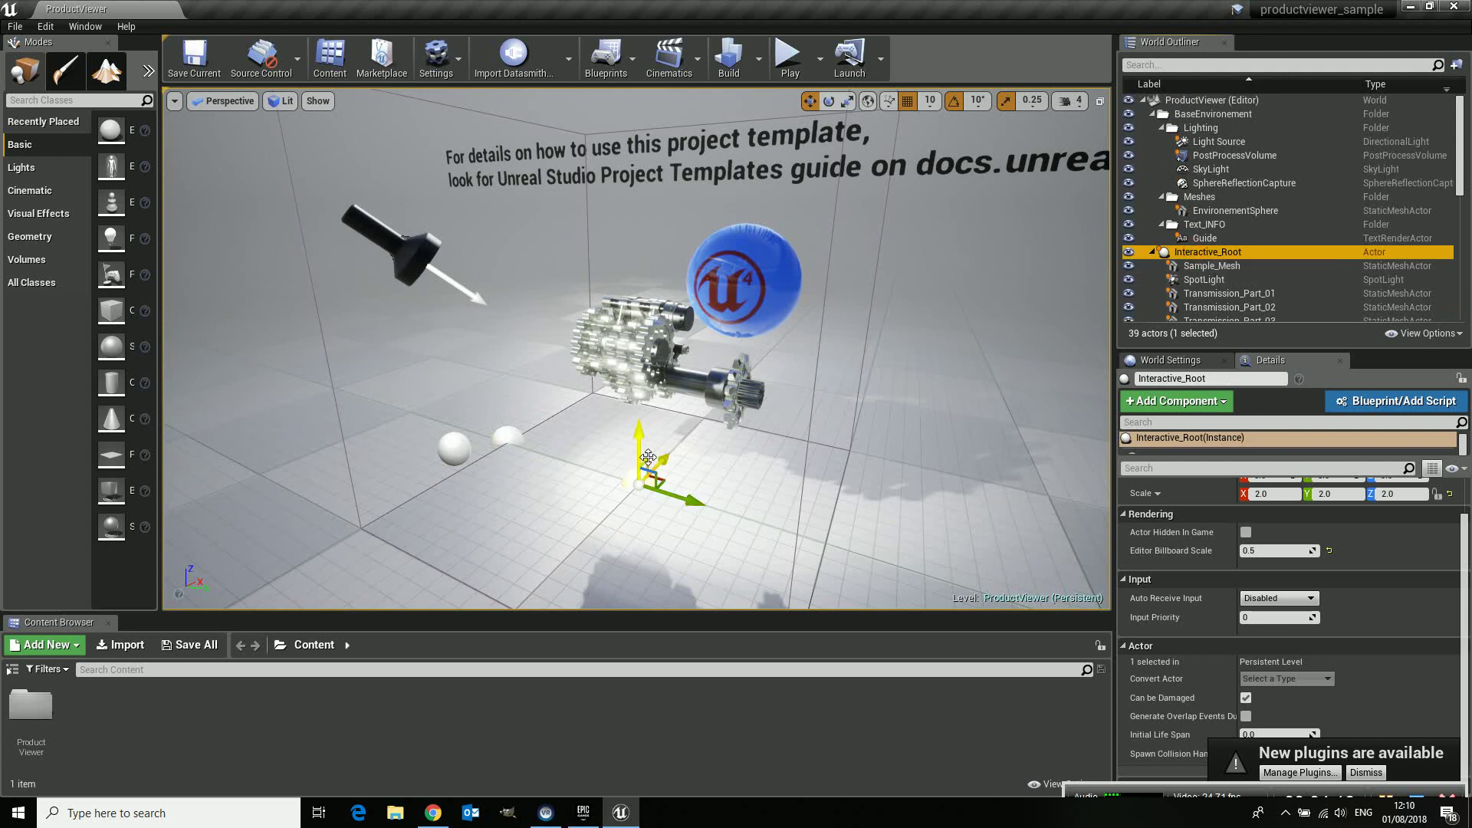
mouse_move(645, 451)
mouse_down()
mouse_move(645, 345)
mouse_move(648, 444)
mouse_up()
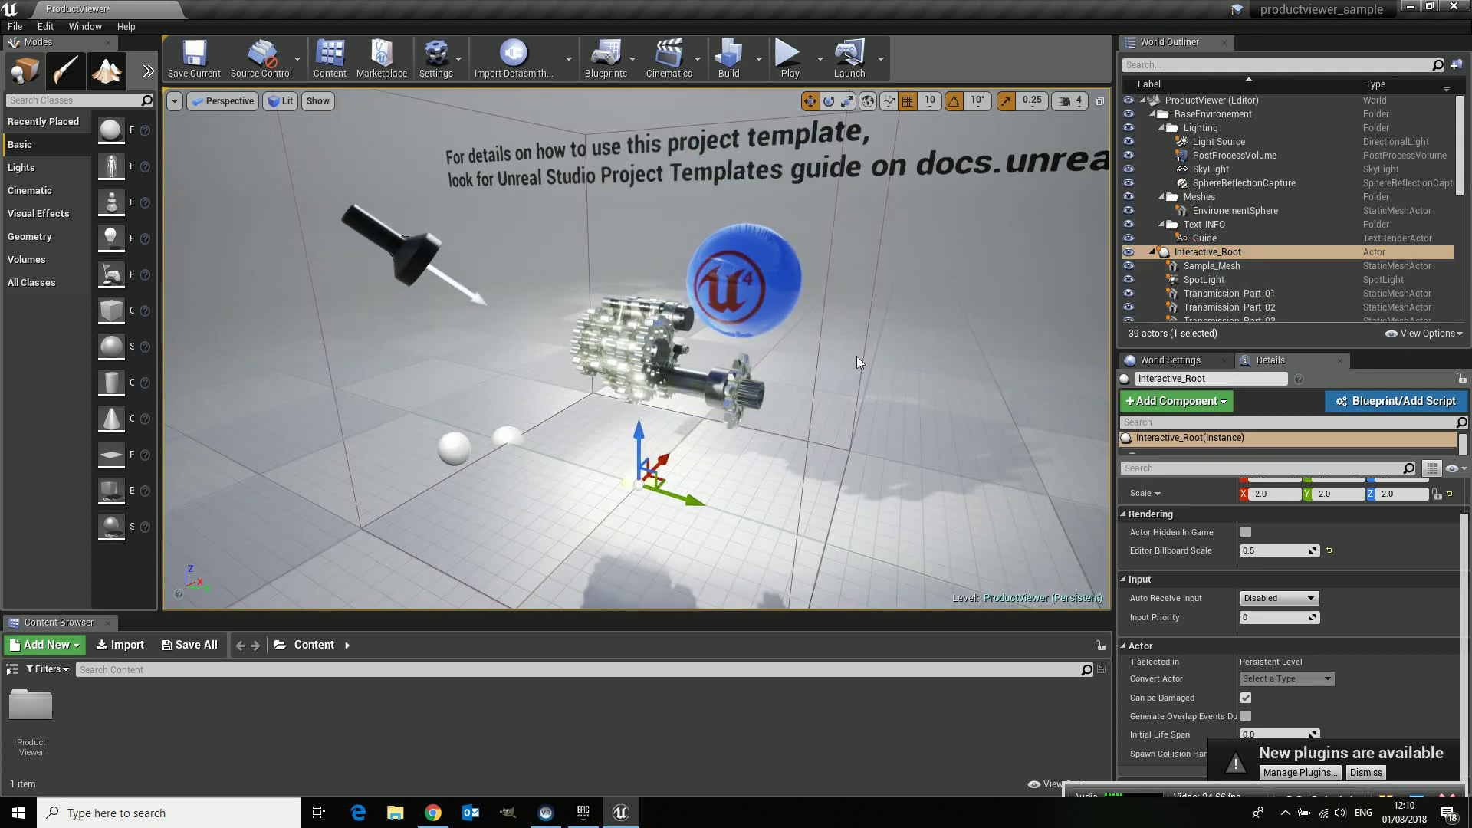
click(452, 451)
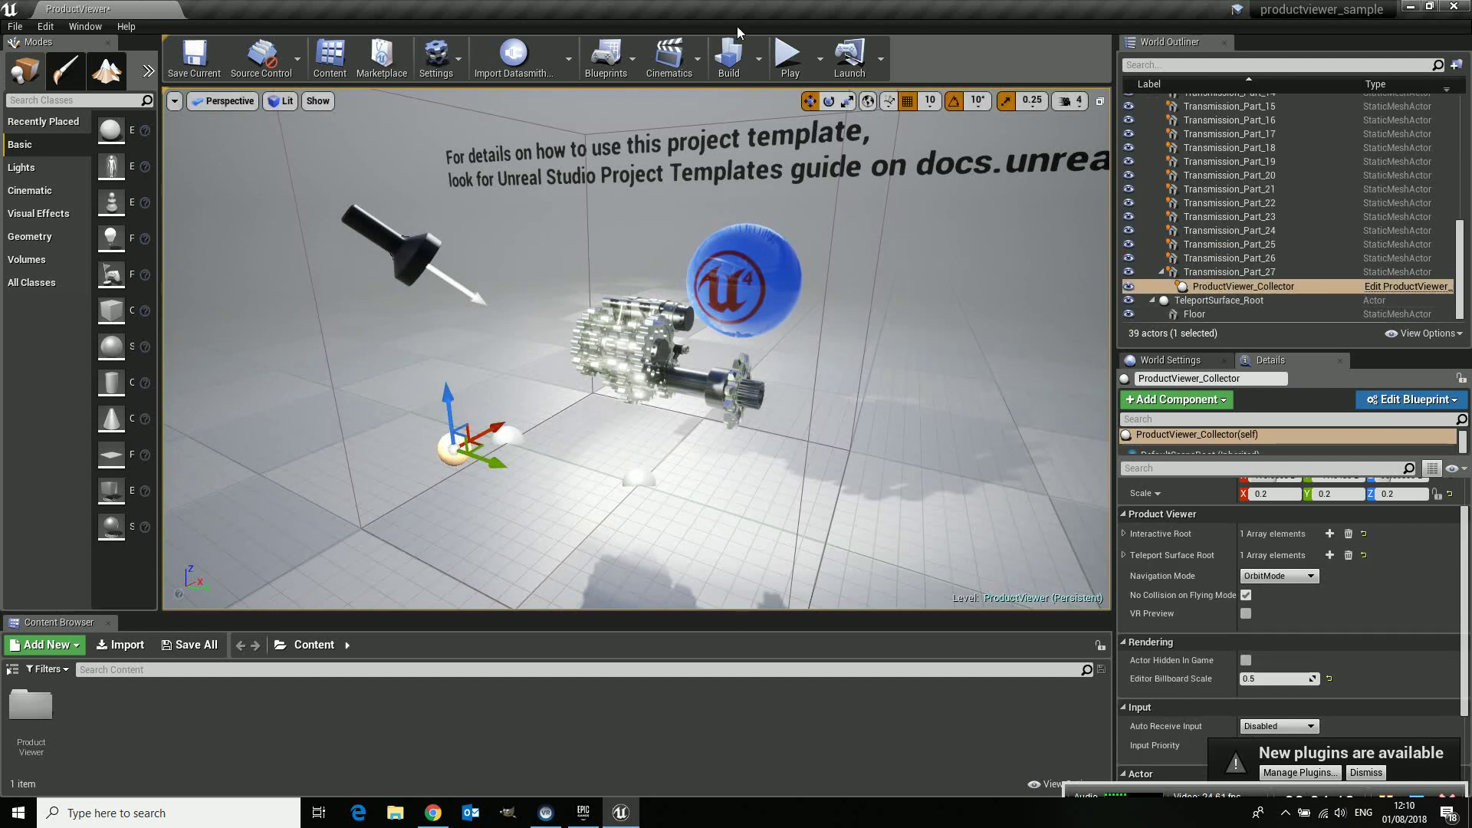
Step: Play-test the product viewer, orbit closer to the transmission, then stop
click(789, 55)
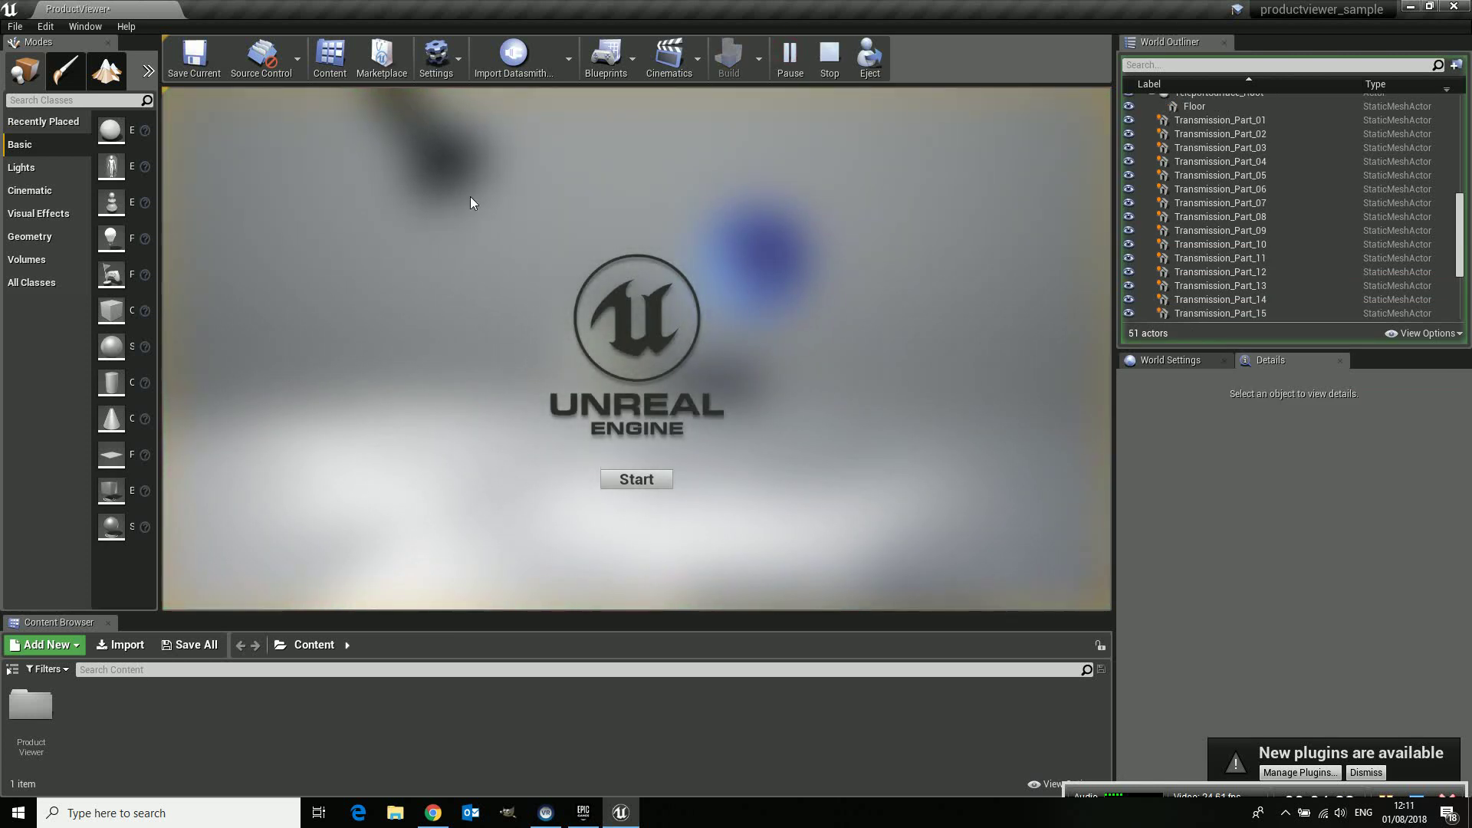
click(634, 480)
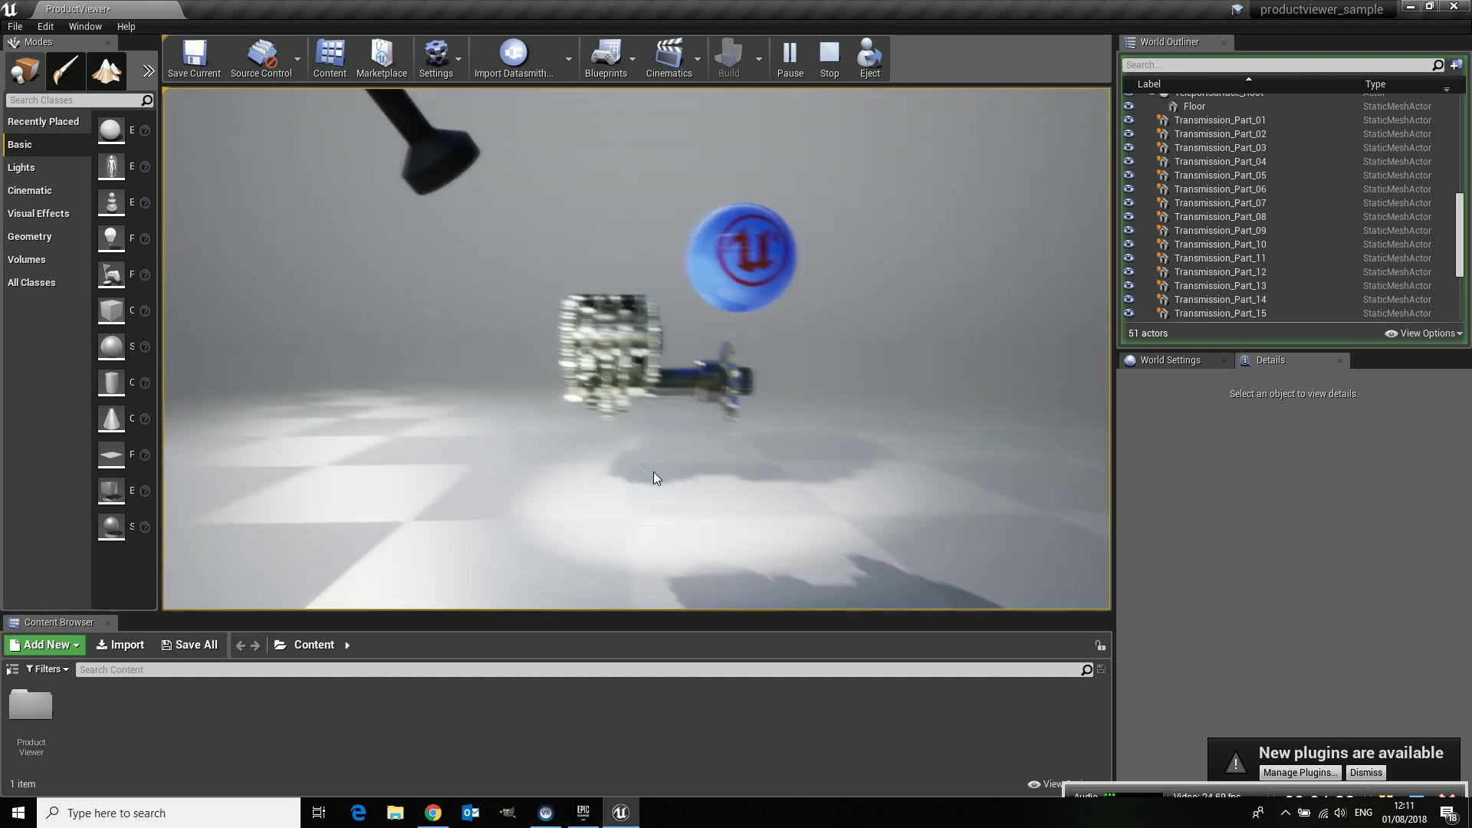
mouse_move(654, 472)
mouse_down()
mouse_move(605, 462)
mouse_move(652, 494)
mouse_up()
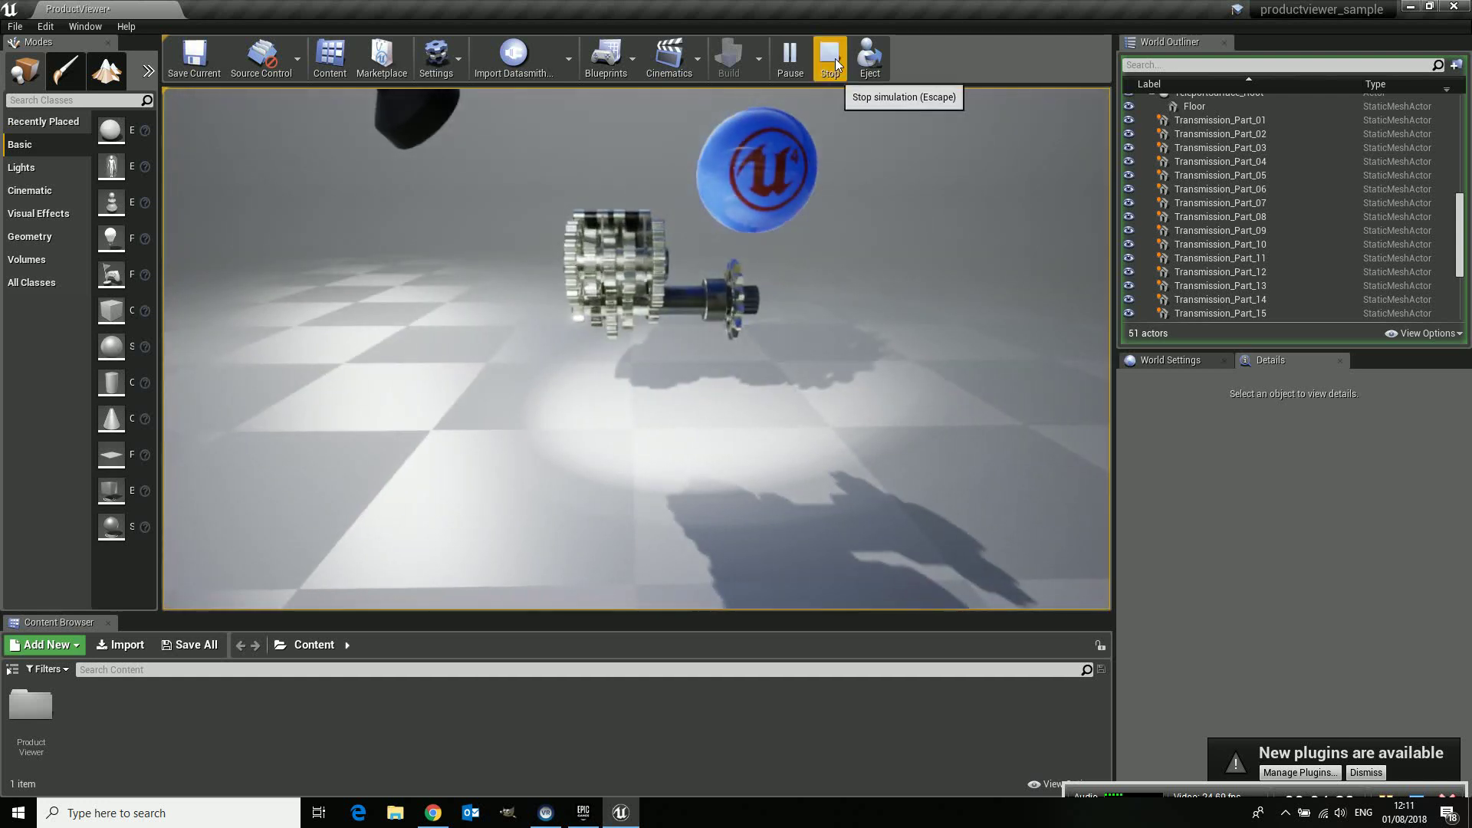
click(832, 55)
Step: Raise the ProductViewer_Collector sphere along Z above the gearbox and play-test the new start point
click(634, 345)
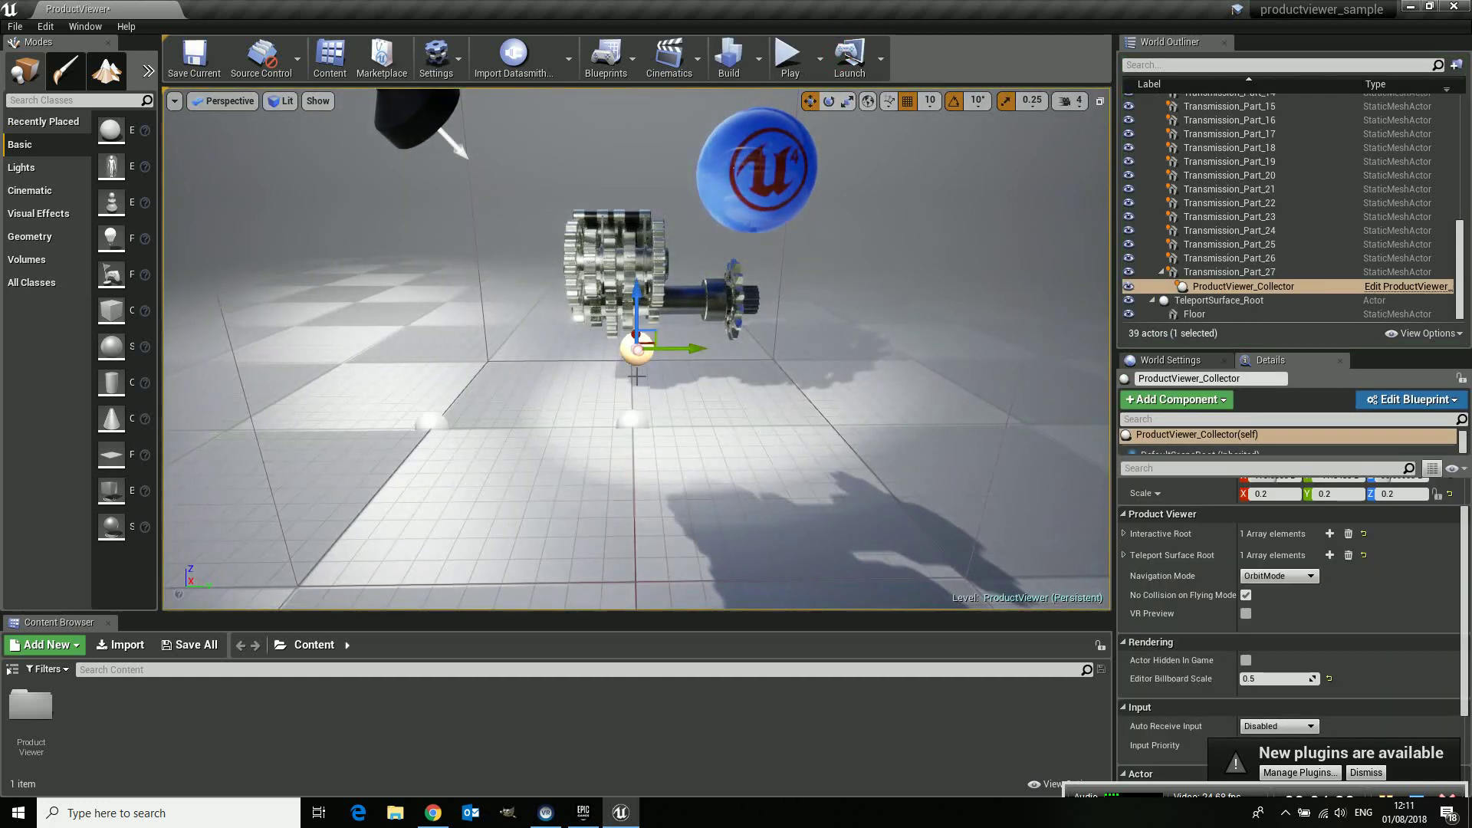
drag(637, 331, 370, 183)
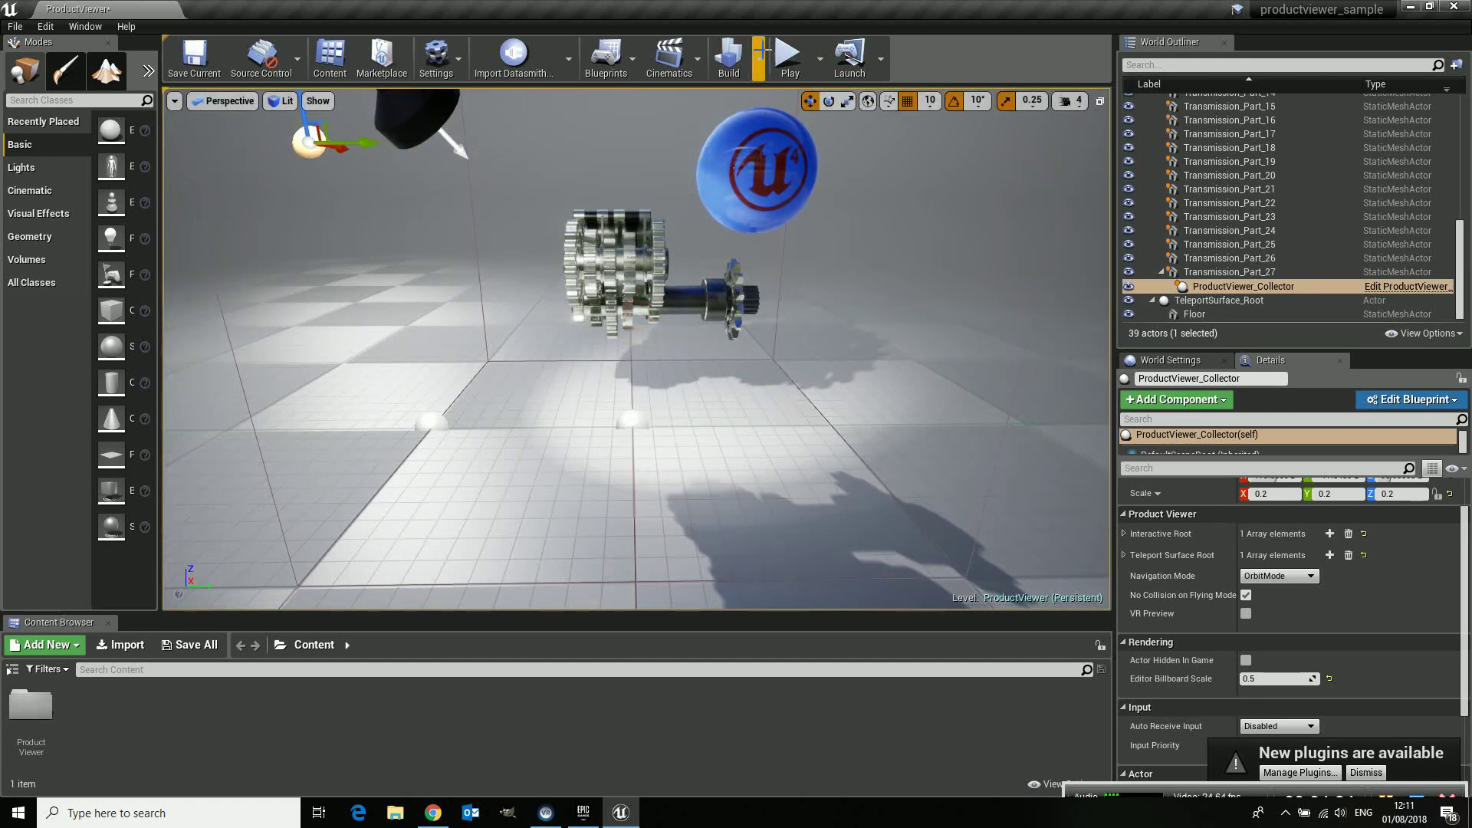
click(790, 57)
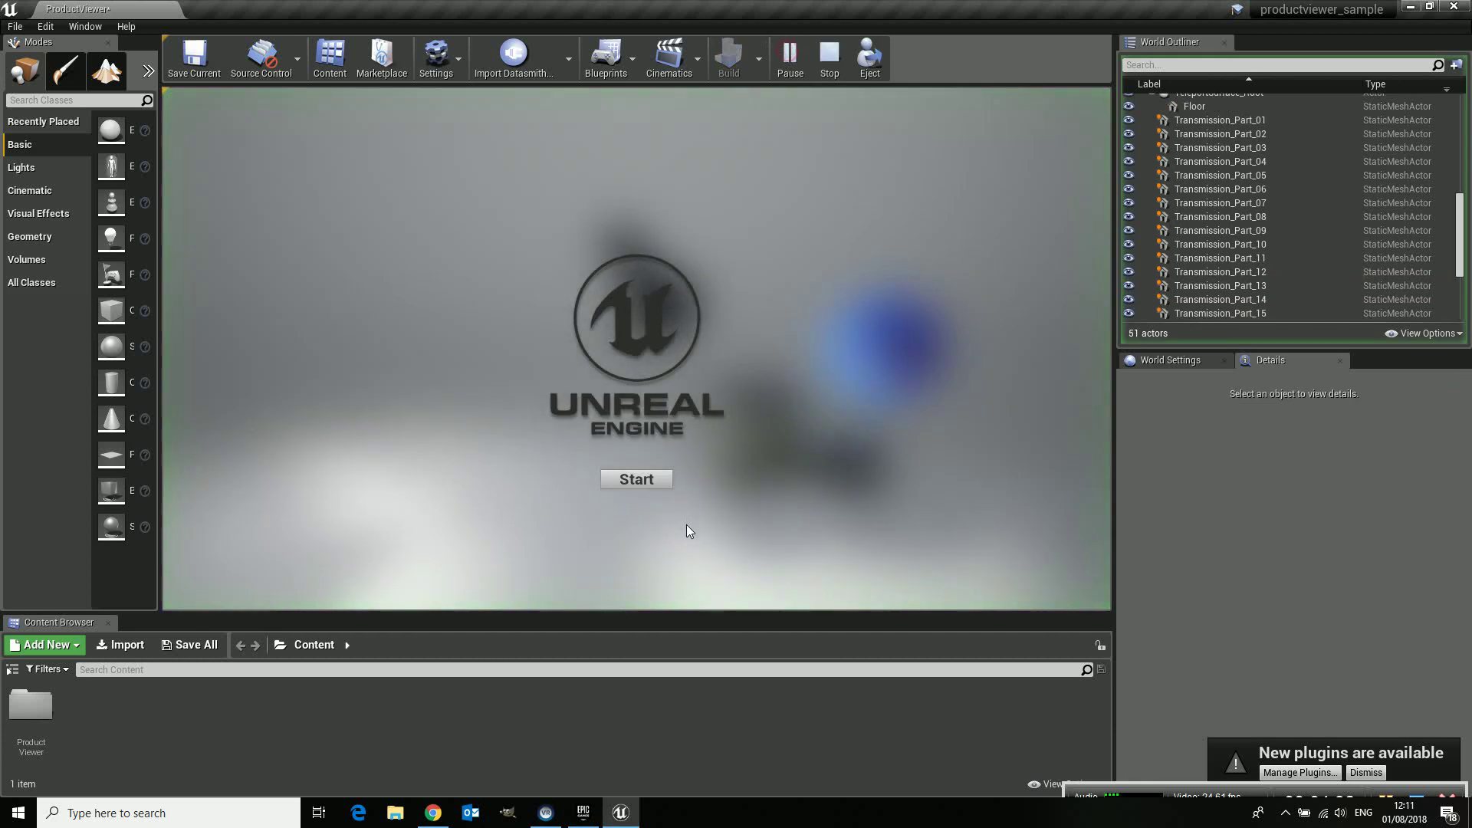
click(648, 478)
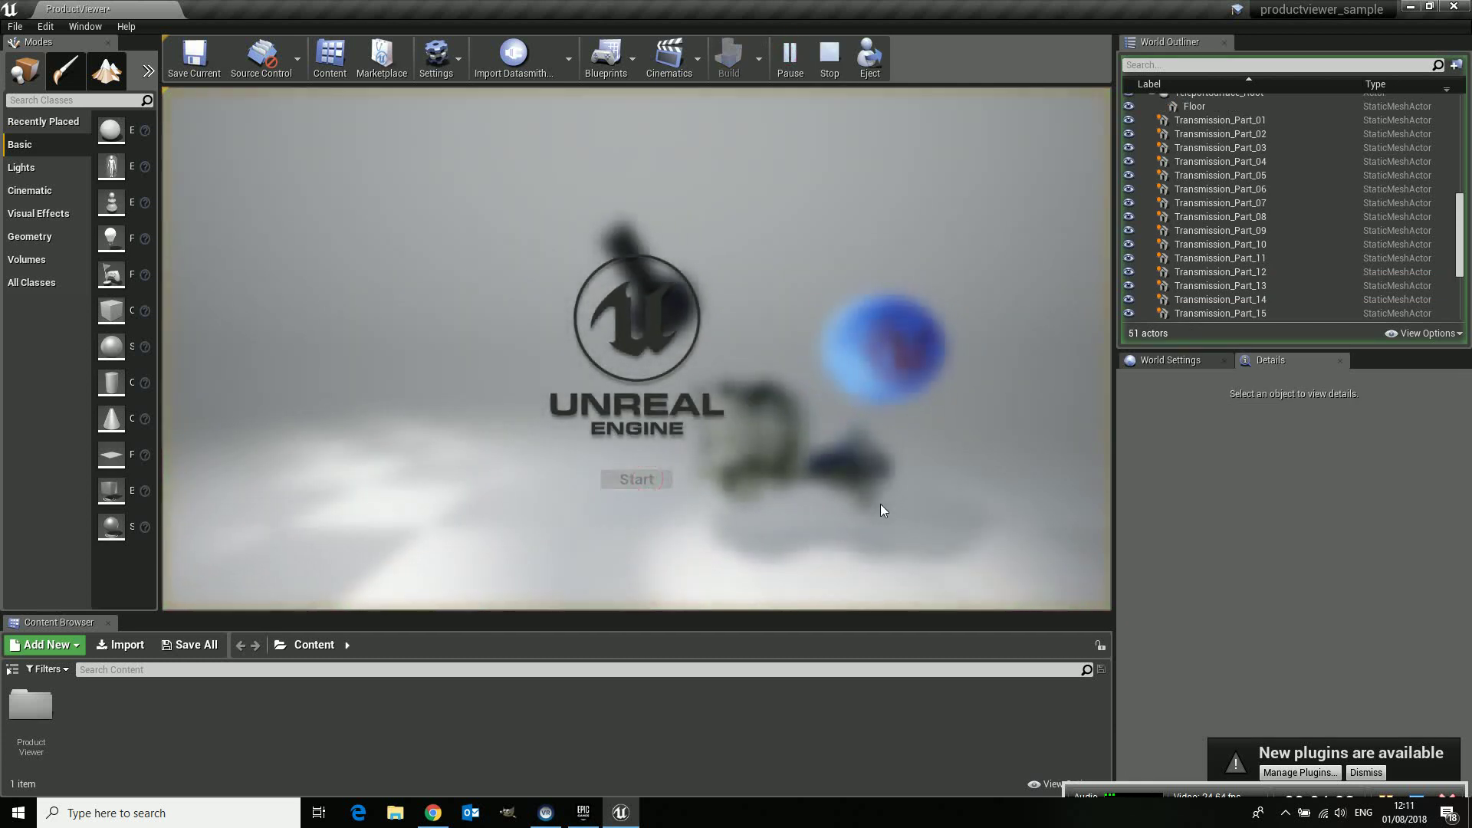
mouse_move(836, 445)
mouse_down()
mouse_move(908, 466)
mouse_move(834, 499)
mouse_move(893, 483)
mouse_move(900, 451)
mouse_move(819, 454)
mouse_move(824, 471)
mouse_move(846, 450)
mouse_up()
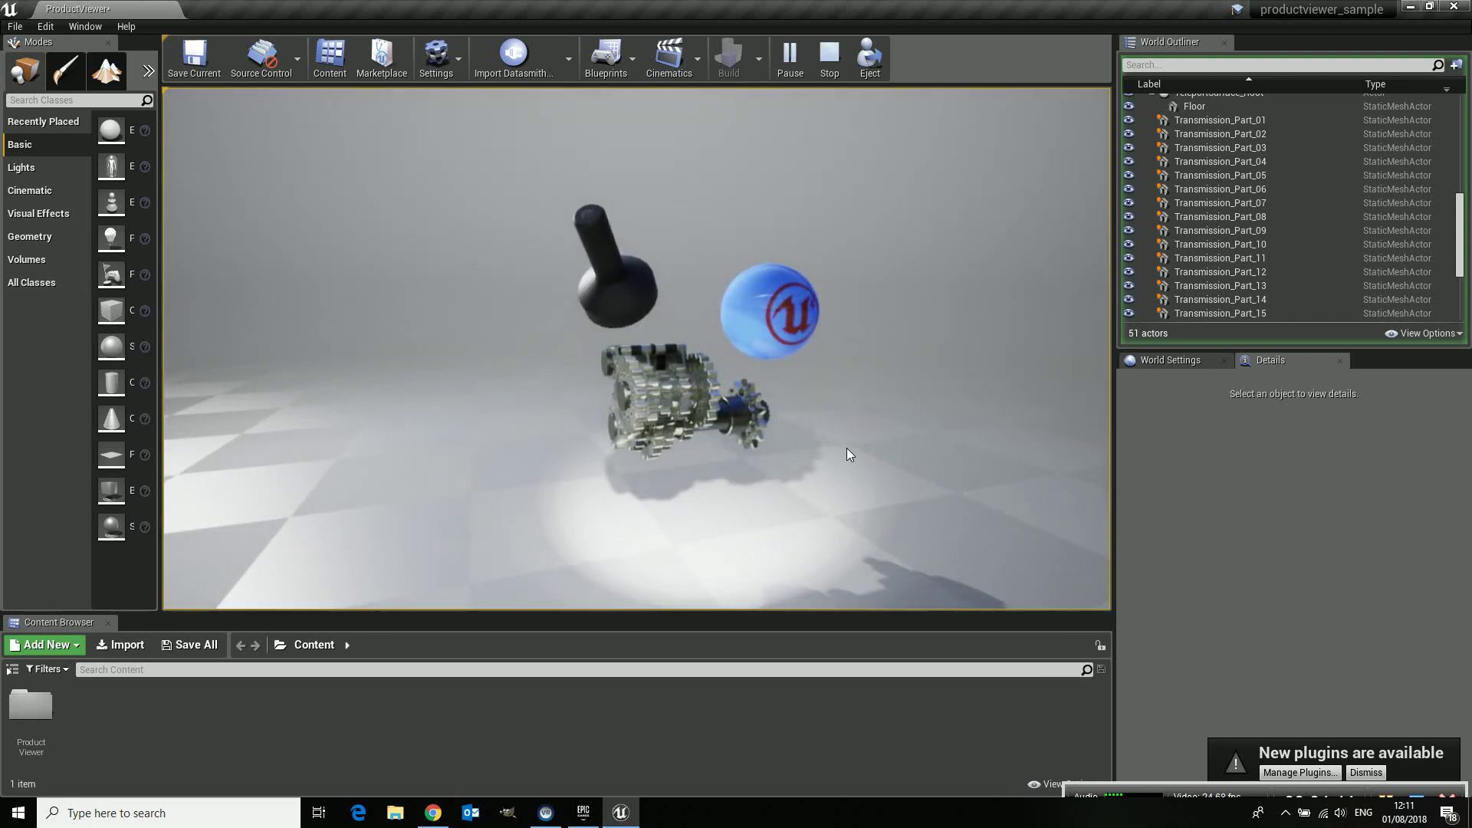
click(828, 54)
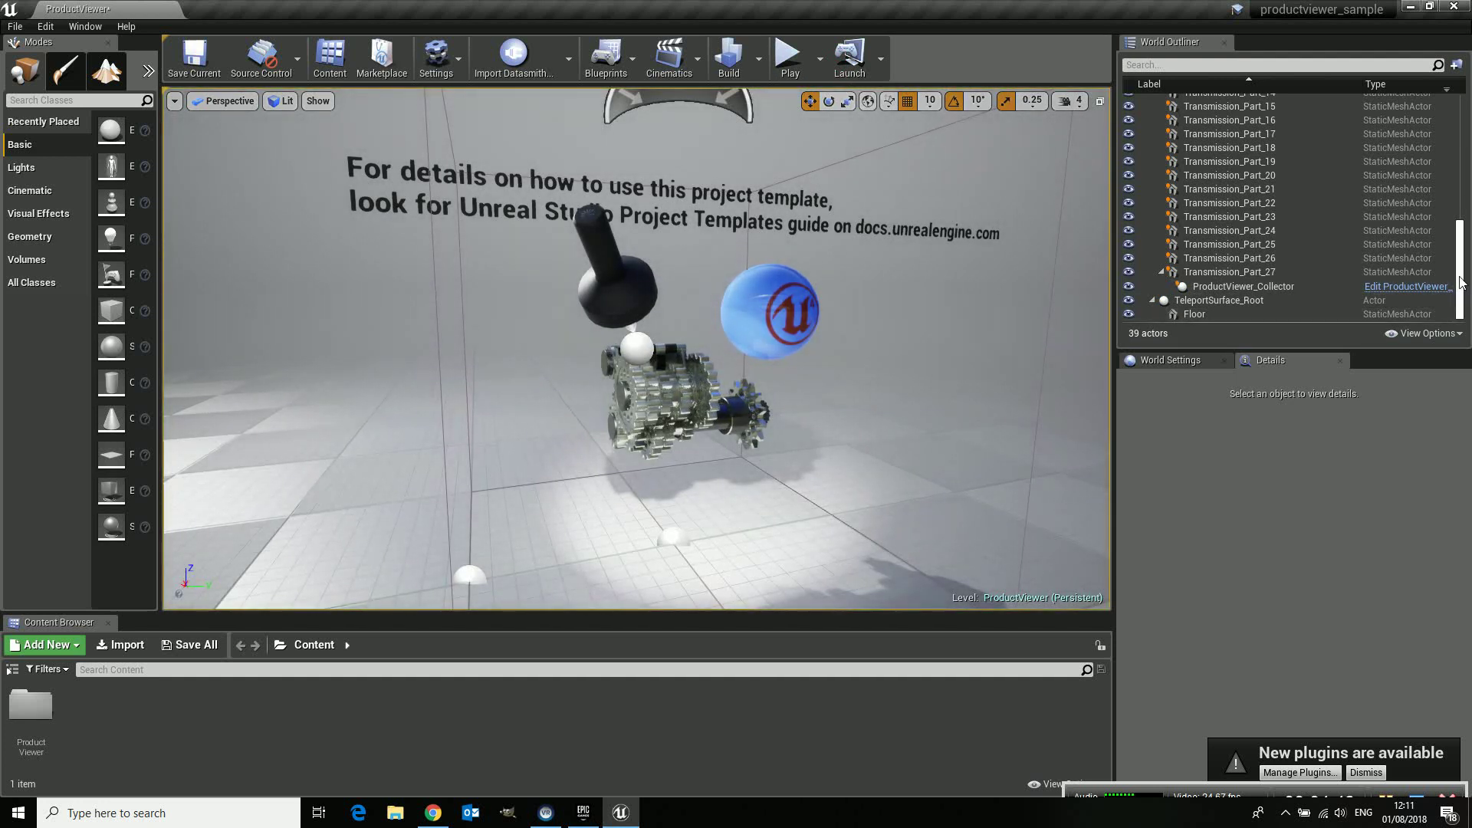
drag(1468, 284, 1468, 196)
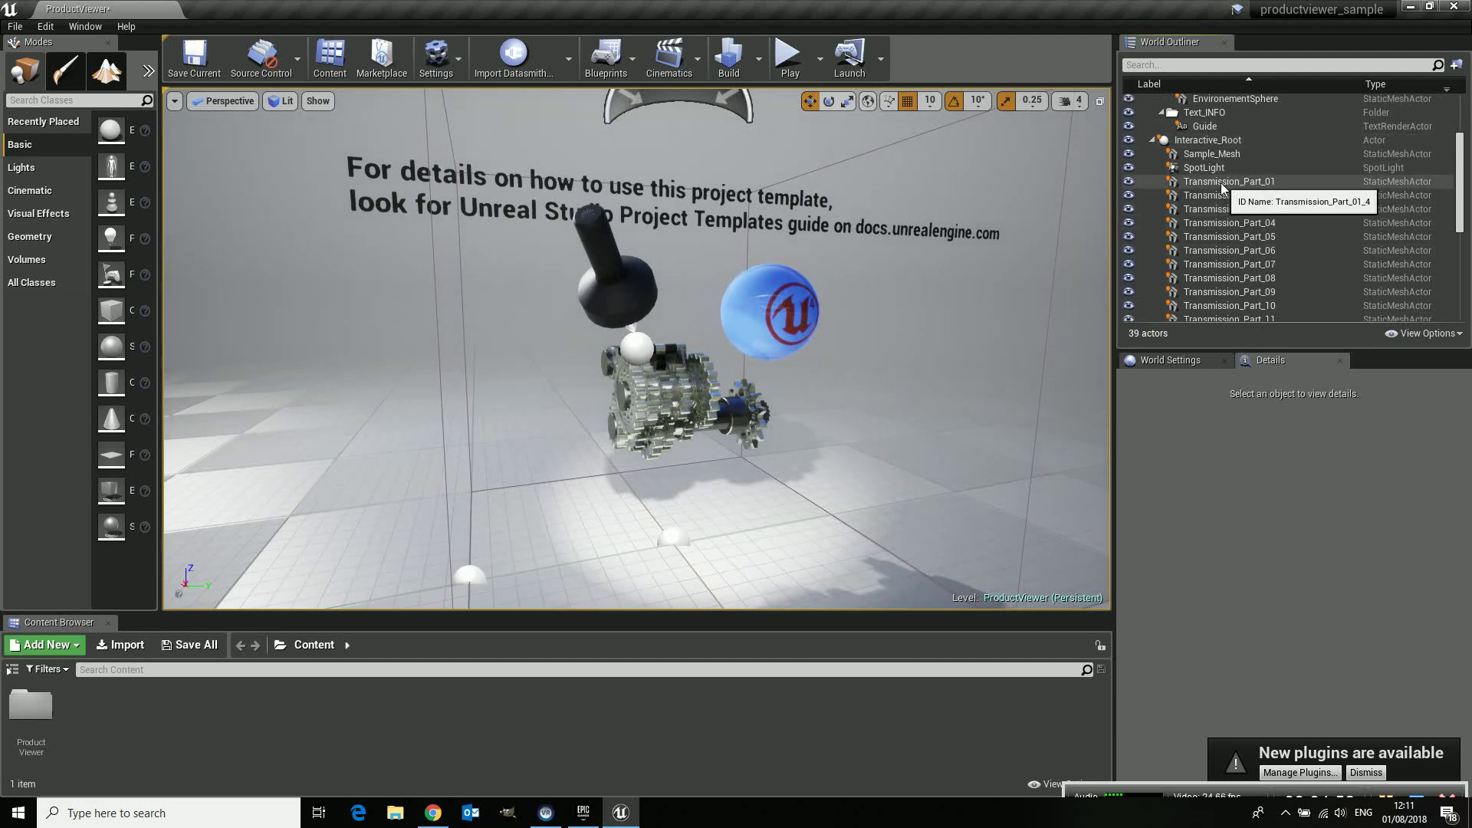
click(568, 59)
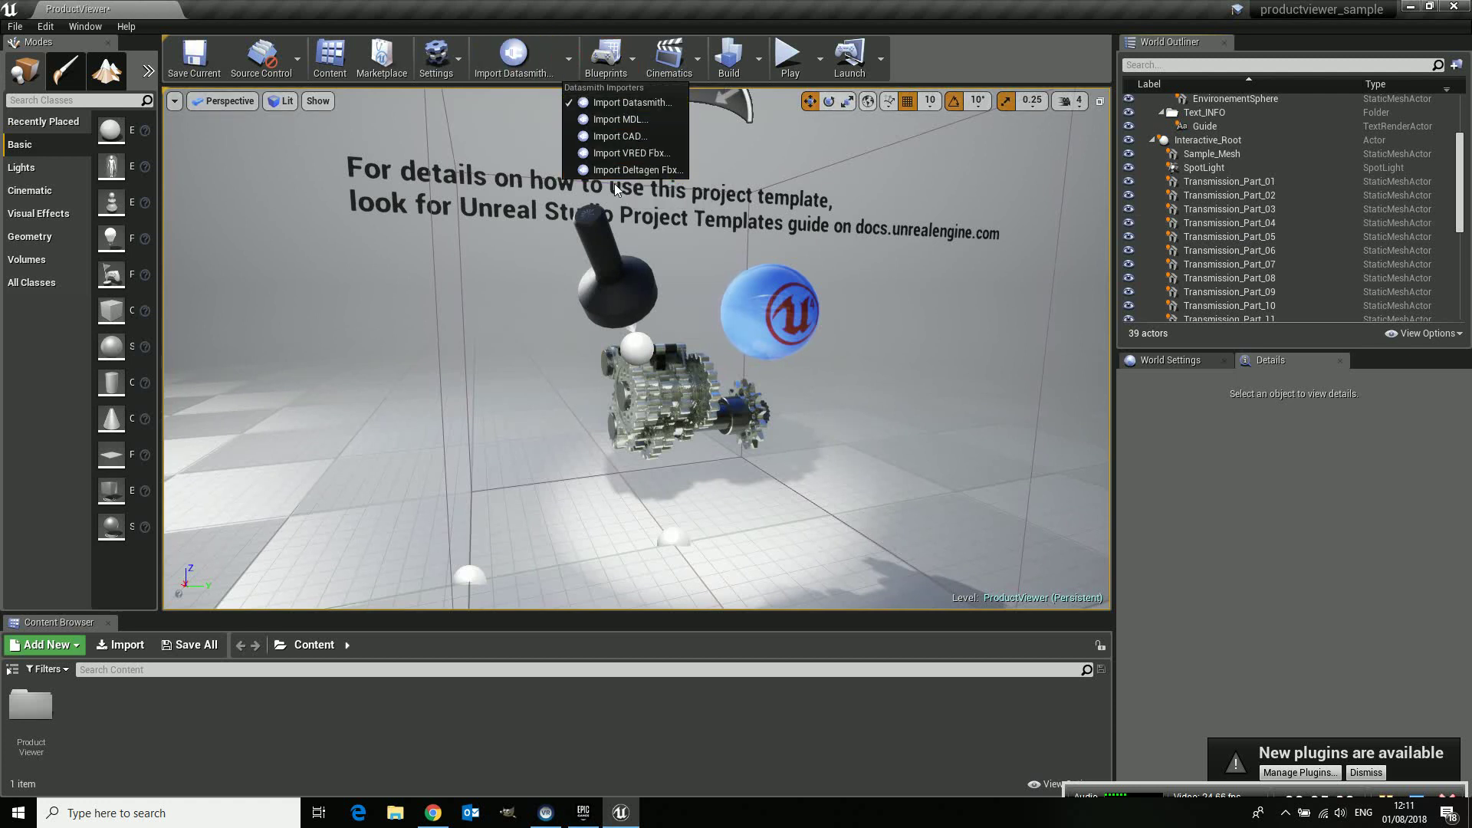
click(747, 497)
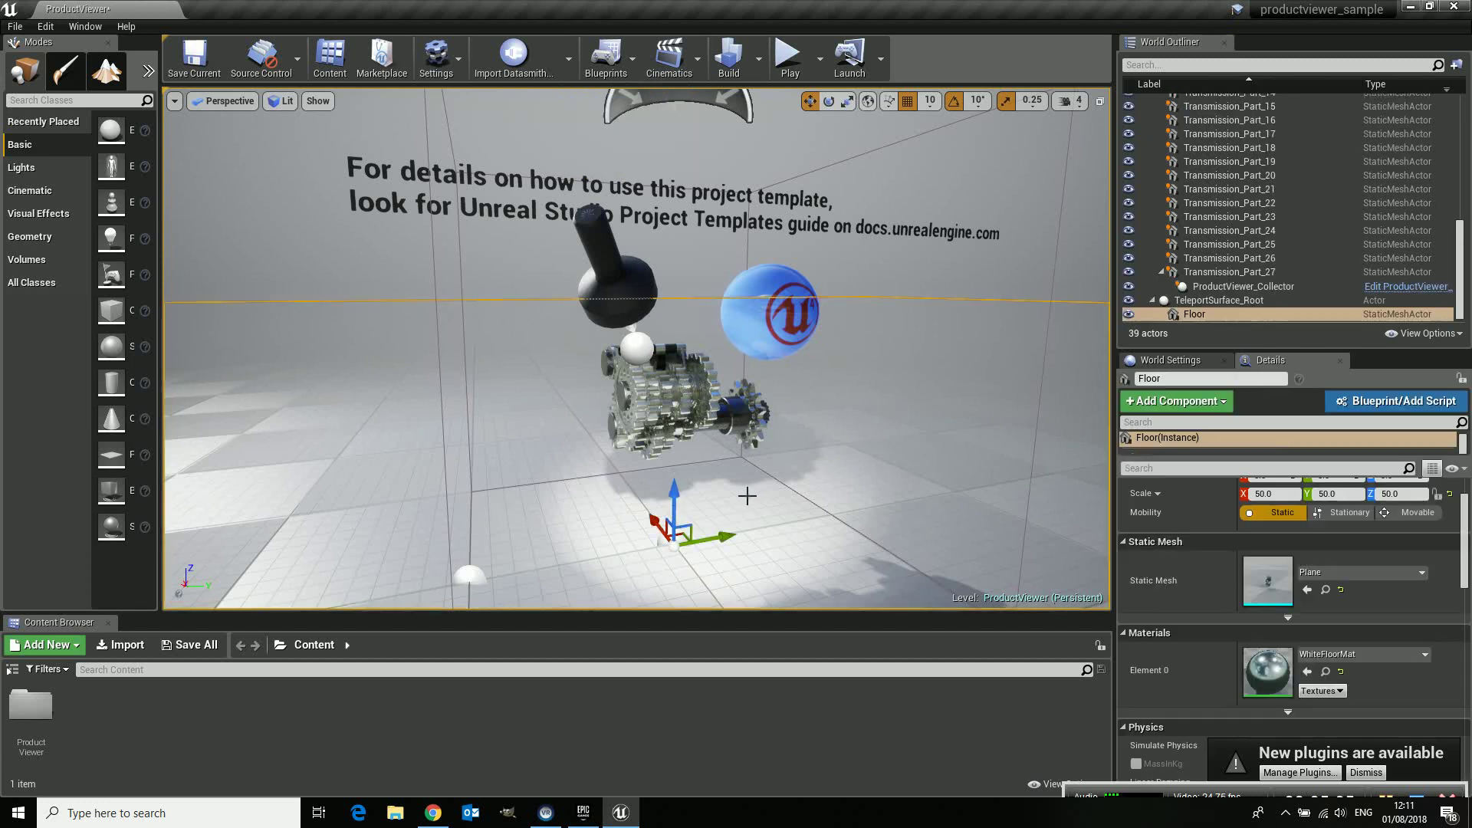
click(16, 27)
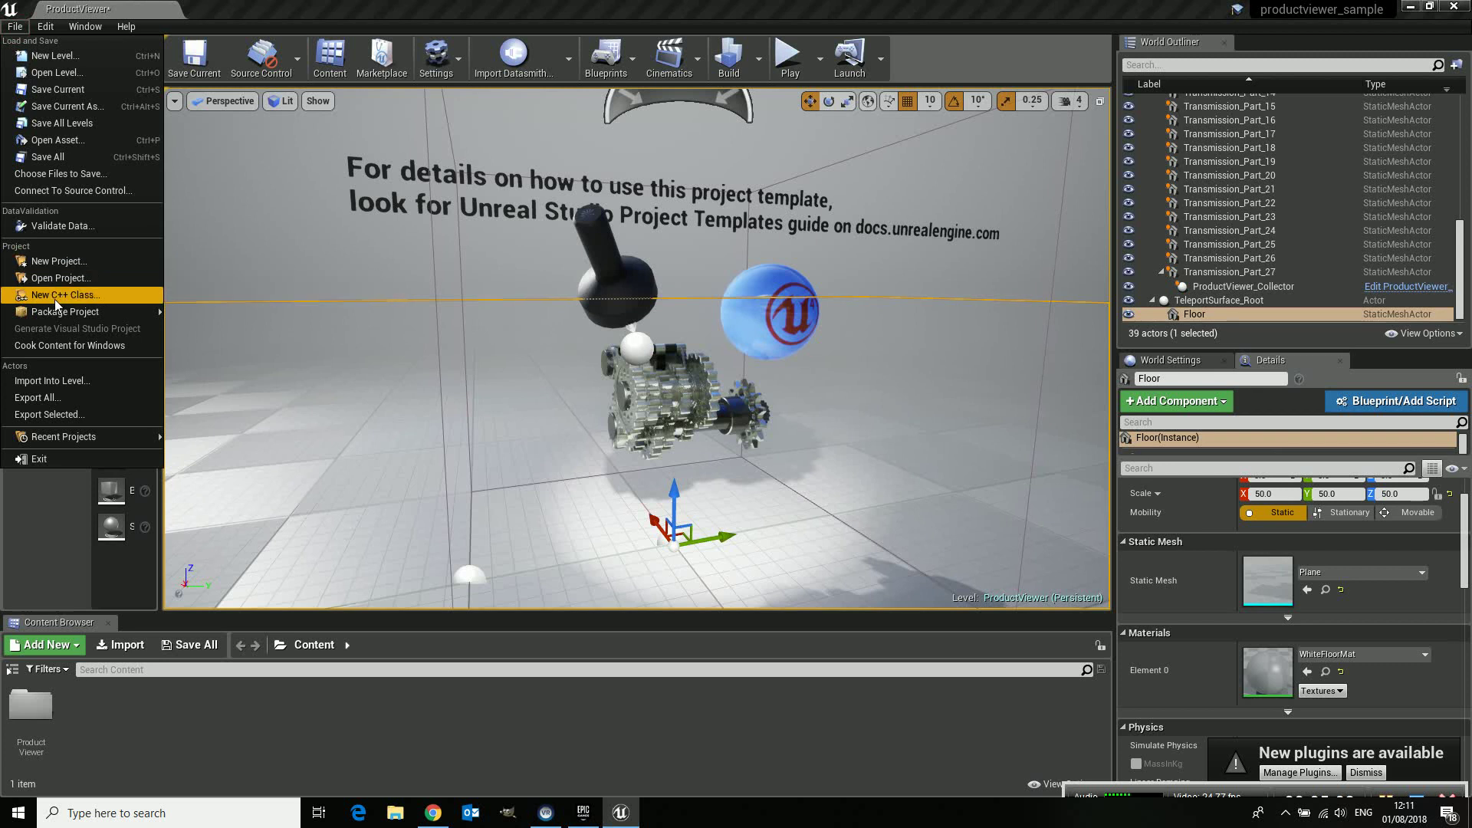
mouse_move(58, 311)
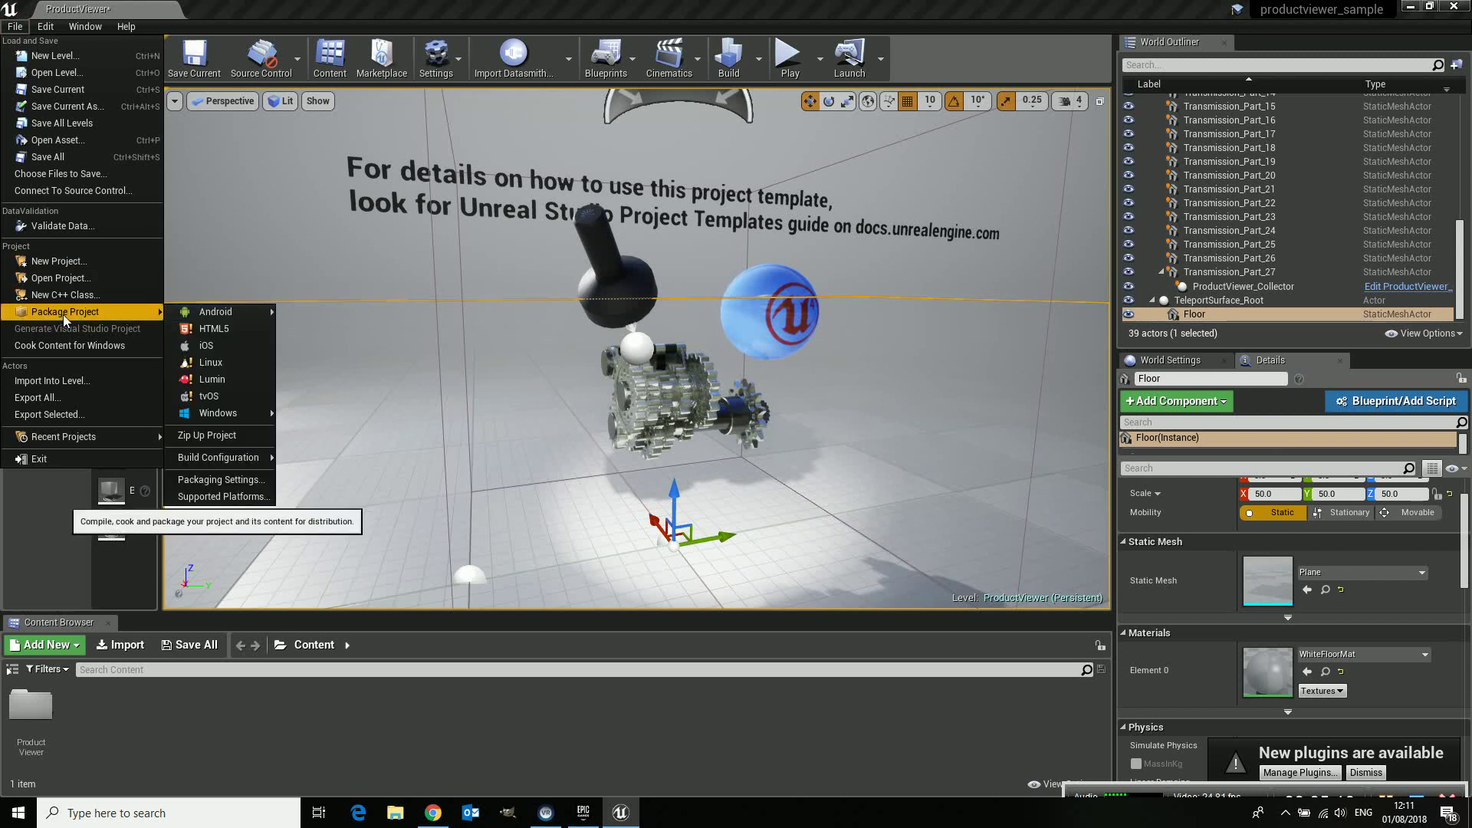
mouse_move(208, 414)
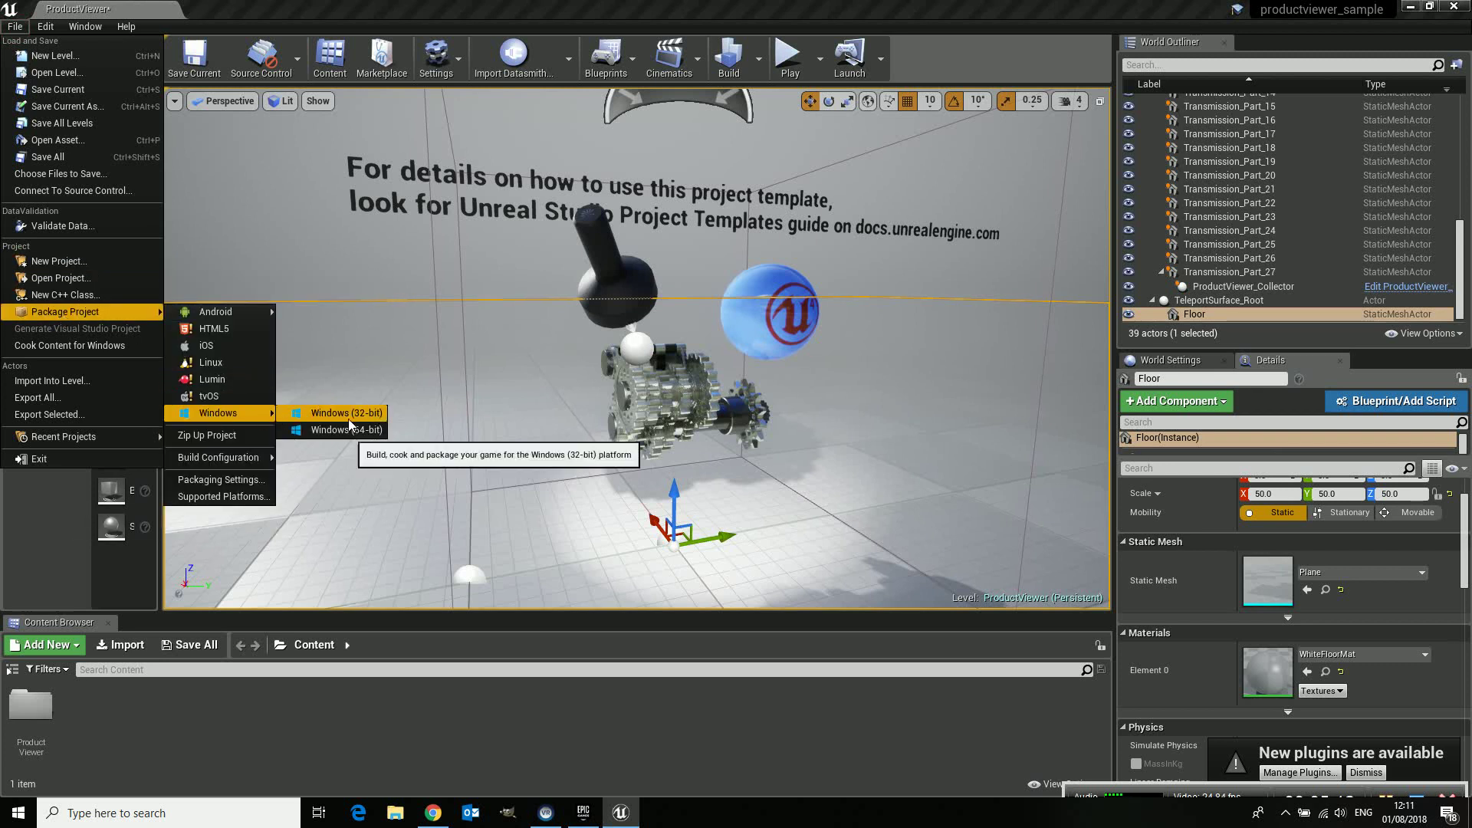
mouse_move(215, 311)
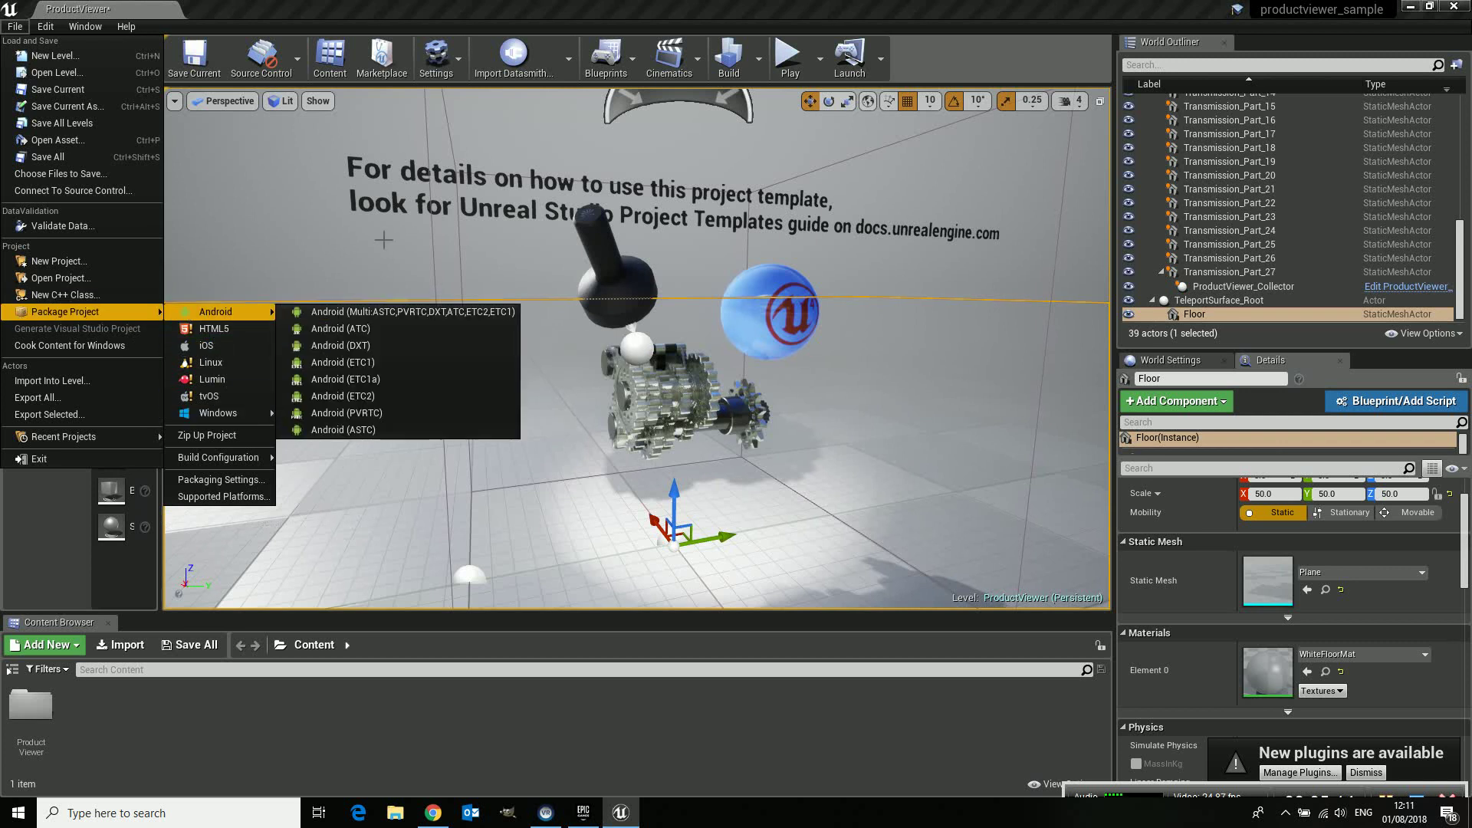
Step: Browse into the ProductViewer and Blueprints content folders, then return to ProductViewer
click(649, 391)
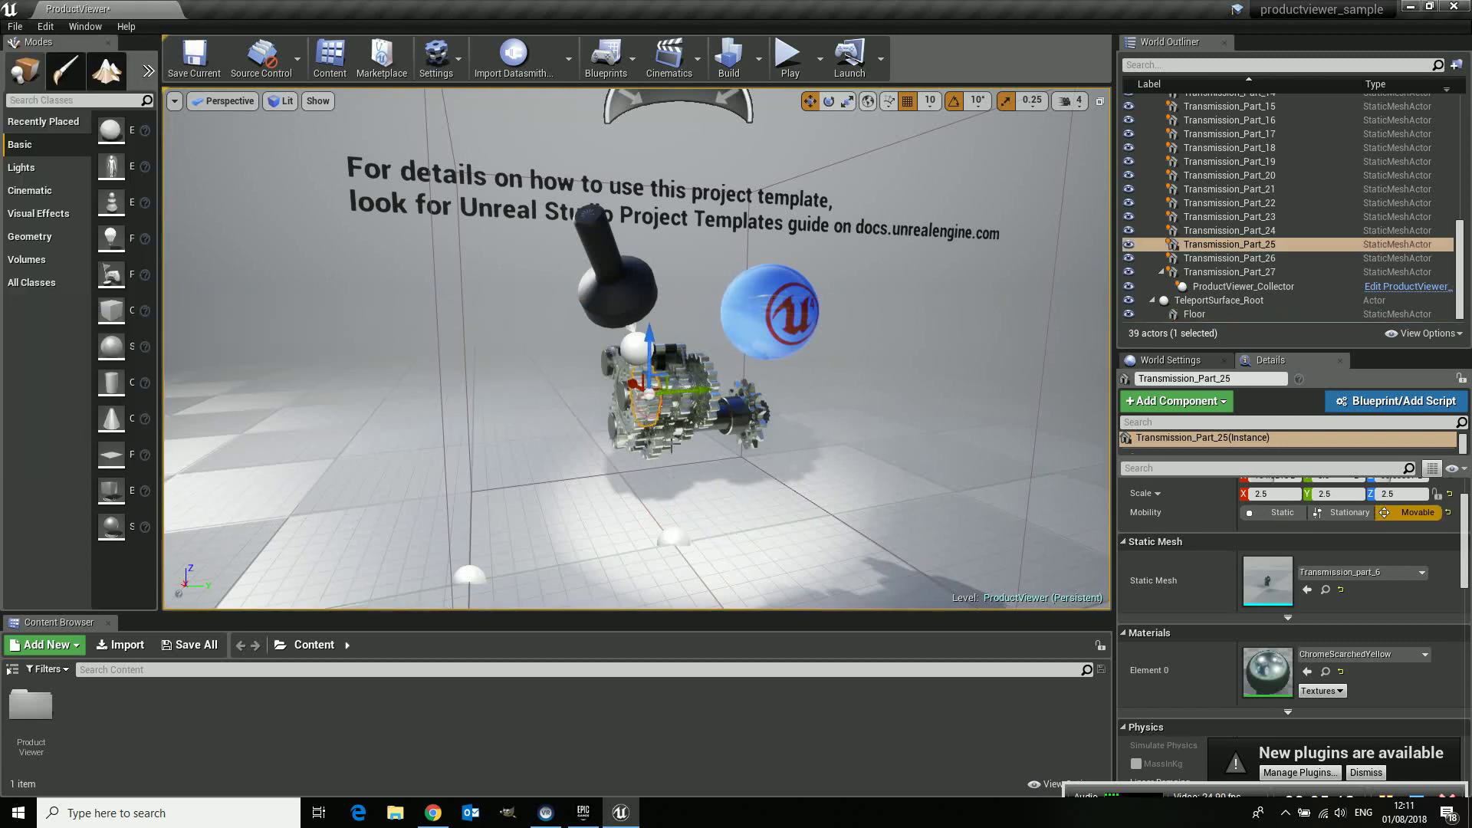
mouse_move(731, 406)
right_down()
mouse_move(673, 447)
mouse_move(717, 398)
right_up()
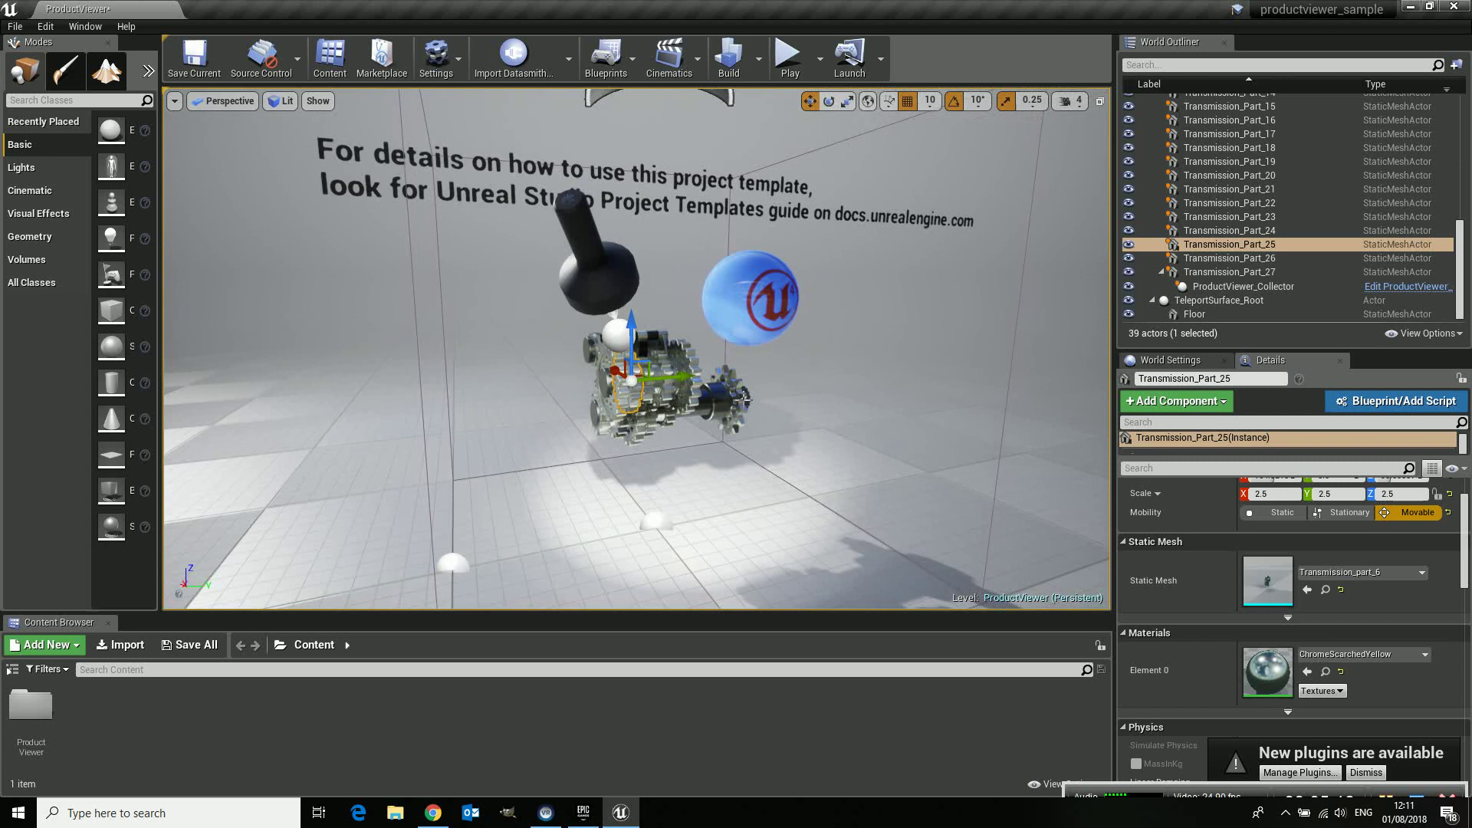
double_click(31, 707)
double_click(27, 709)
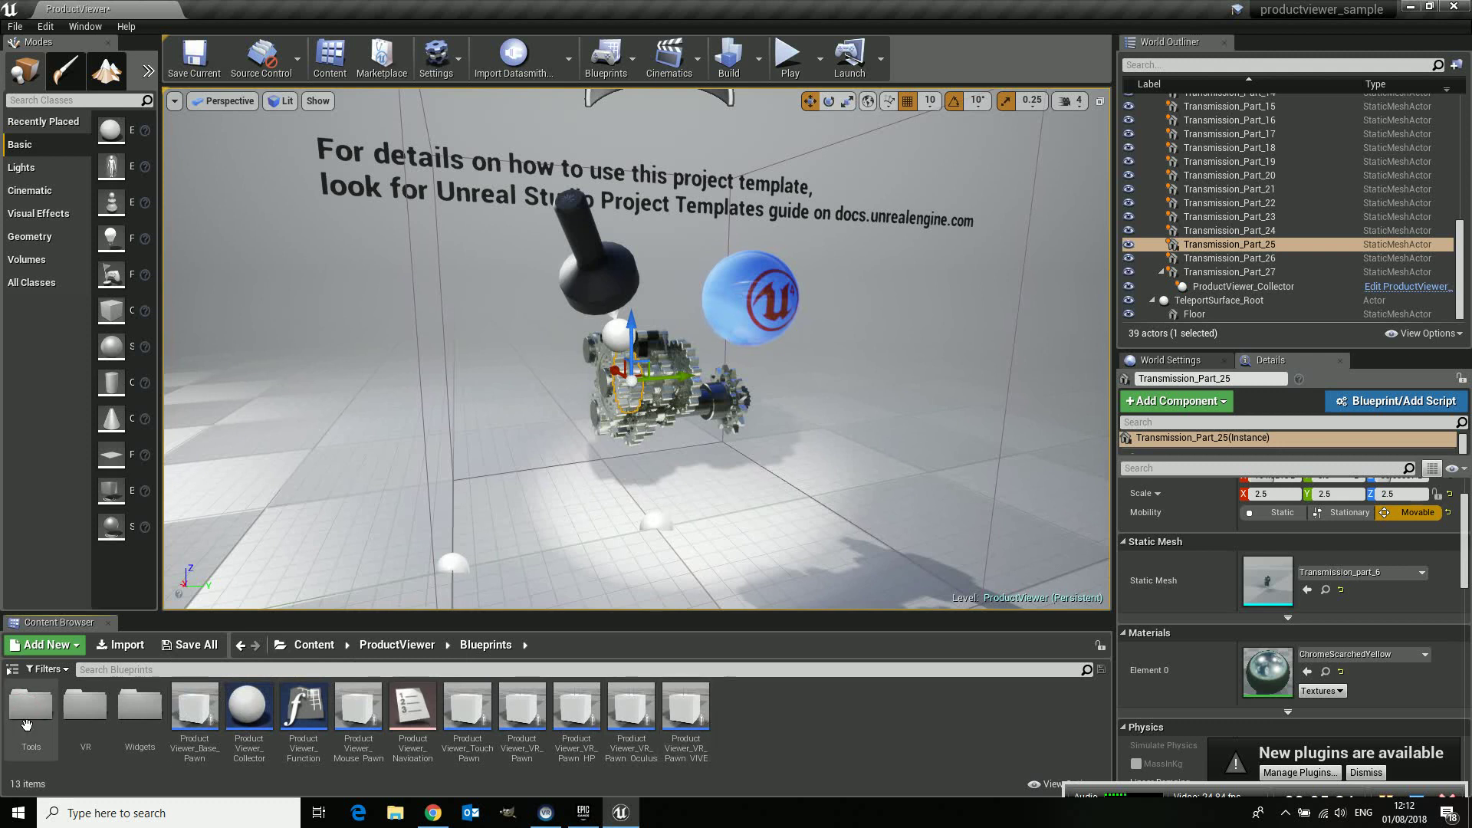
click(397, 645)
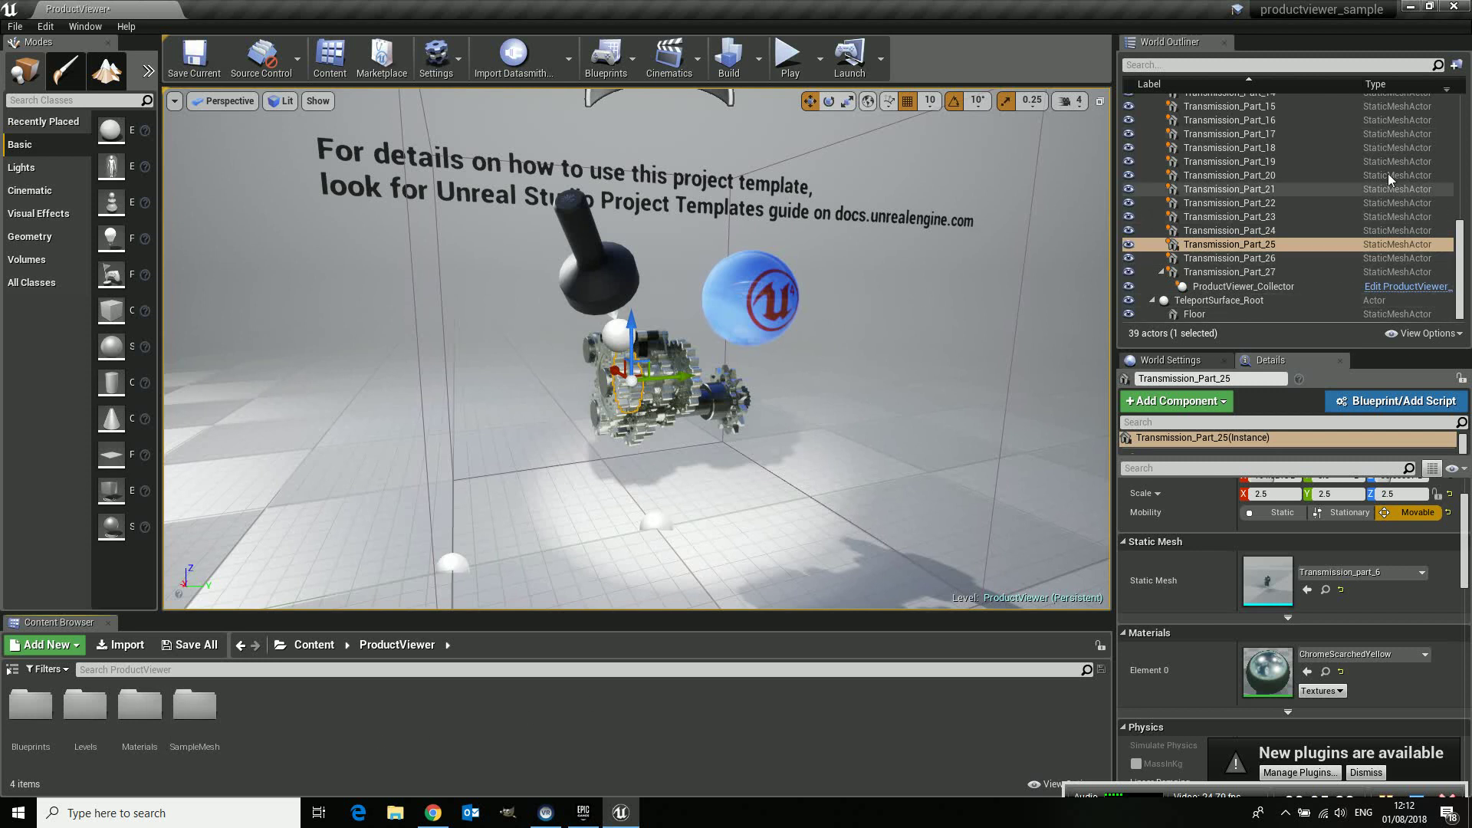
drag(1463, 267, 1471, 125)
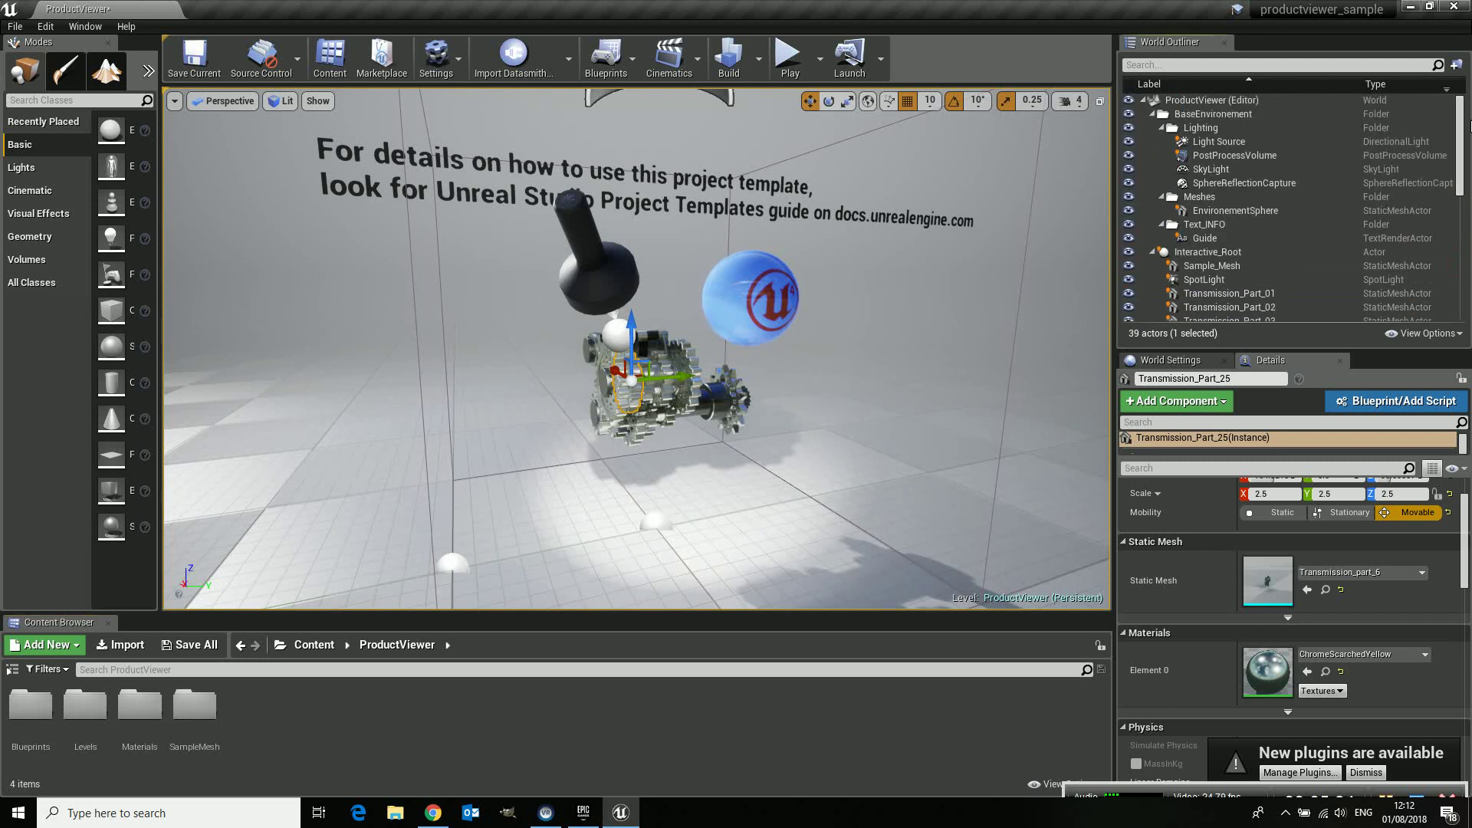
Step: Play the viewer, focus on a gear and apply Isolate X Ray to it
click(789, 55)
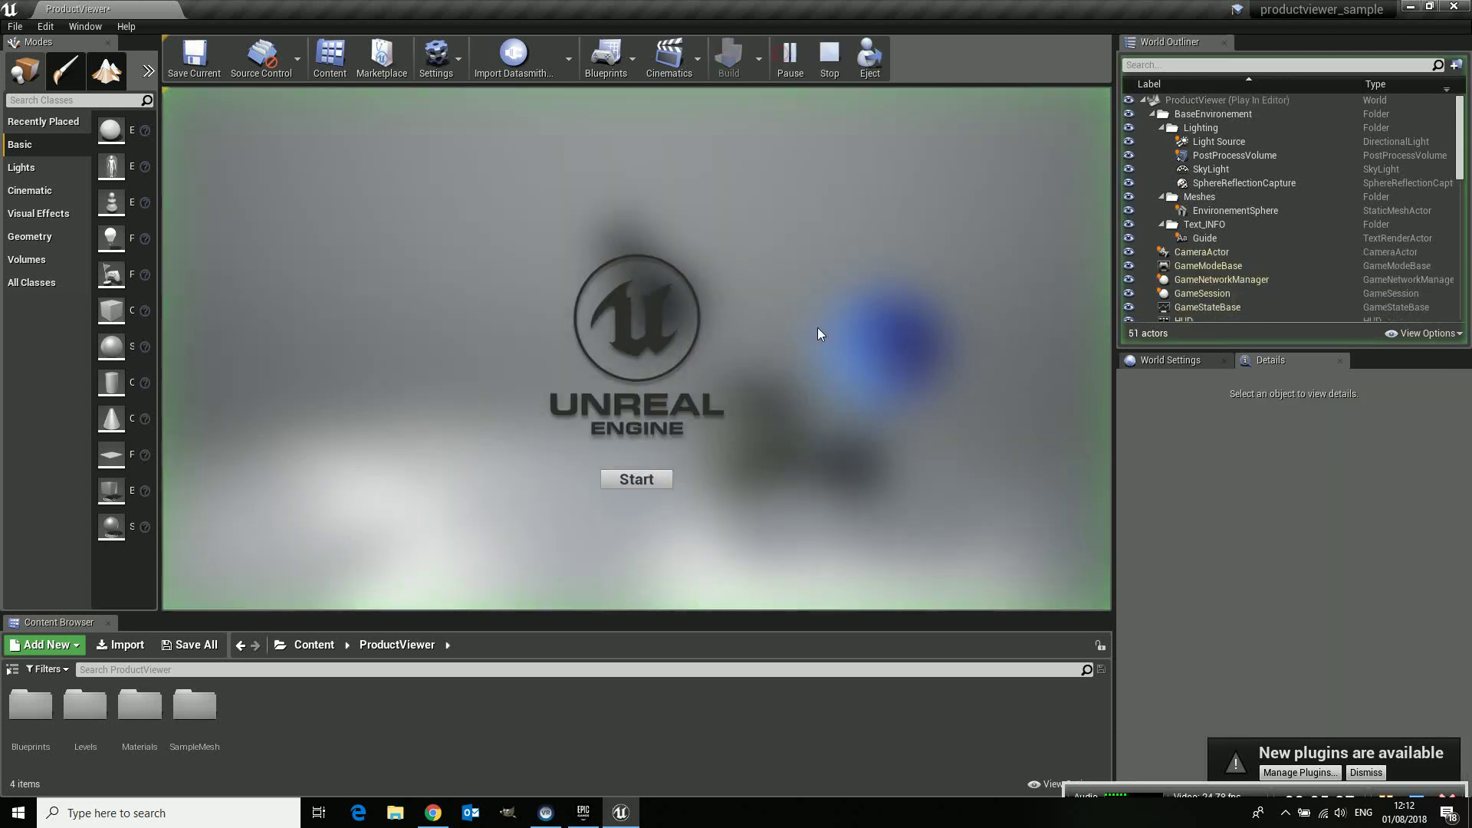
click(644, 485)
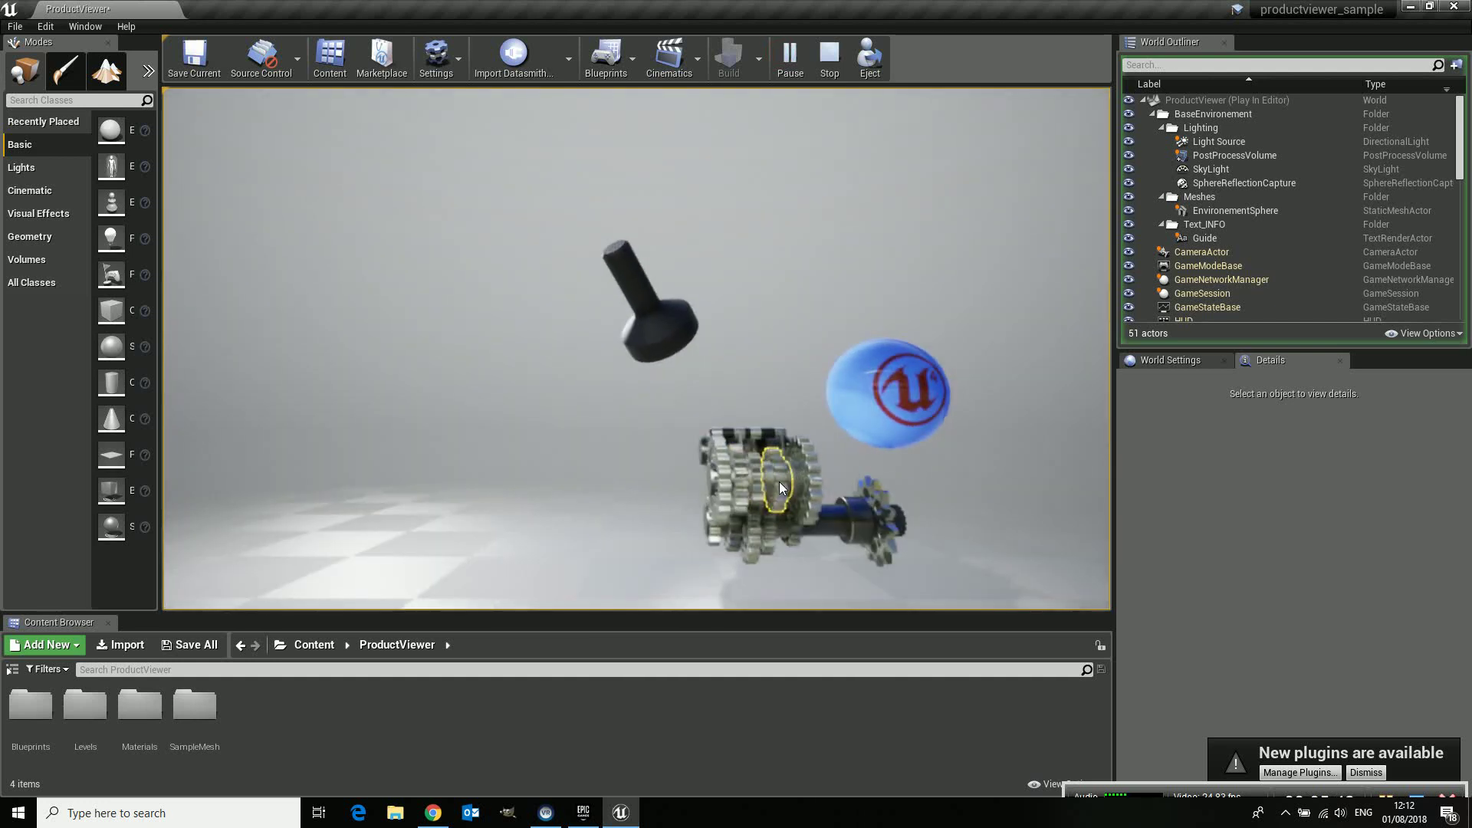
click(779, 482)
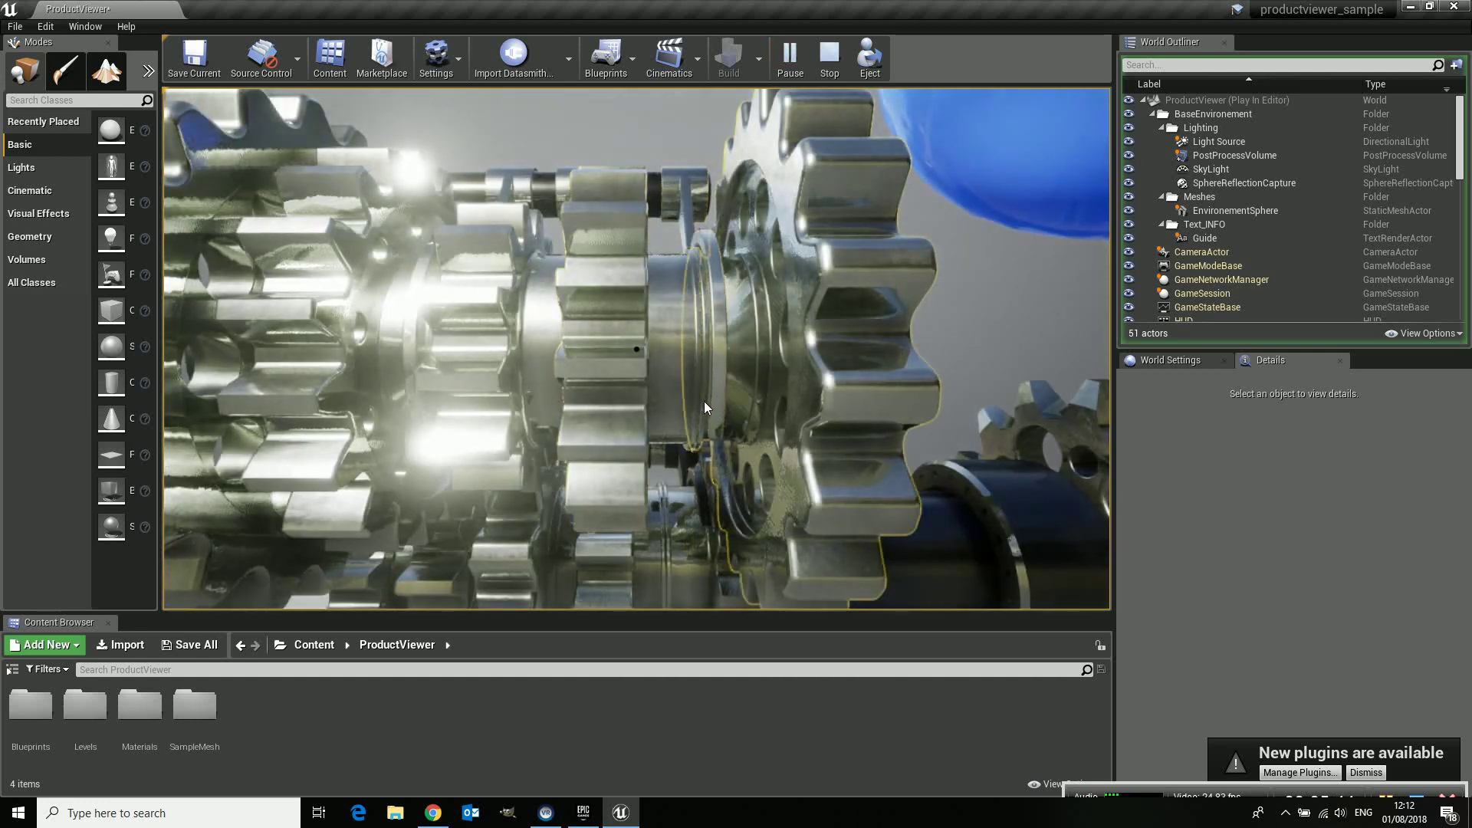
click(704, 402)
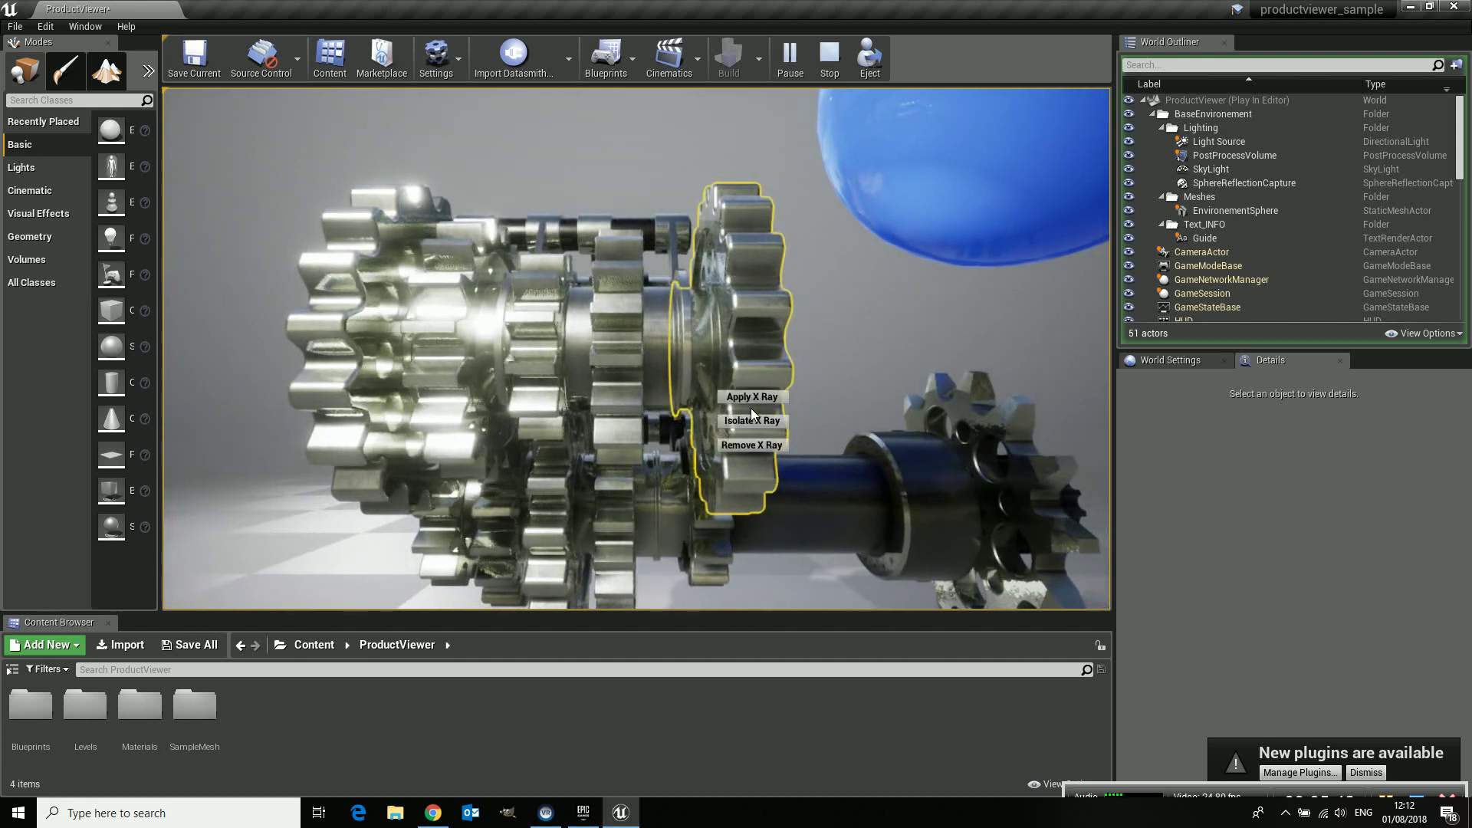
click(754, 421)
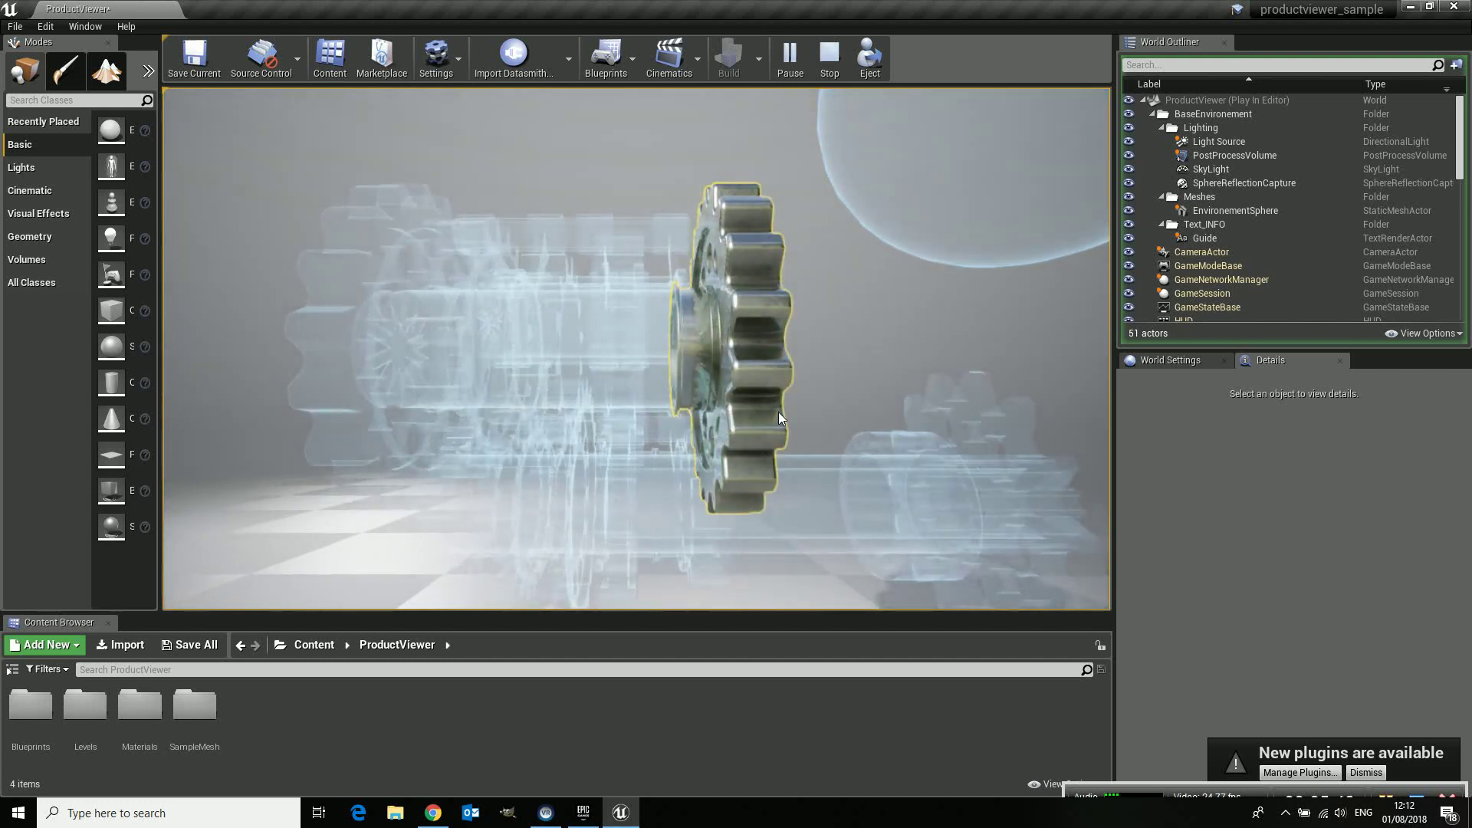